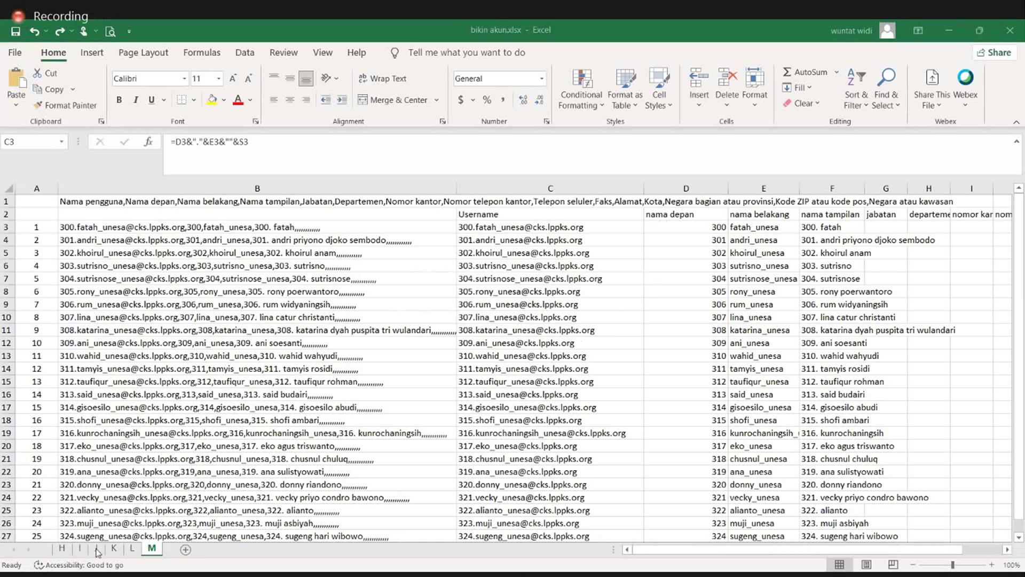
Step: Look through the generated account list on sheet M of the bikin akun workbook
{"action": "scroll", "coordinate": [211, 427], "scroll_direction": "down", "scroll_amount": 11}
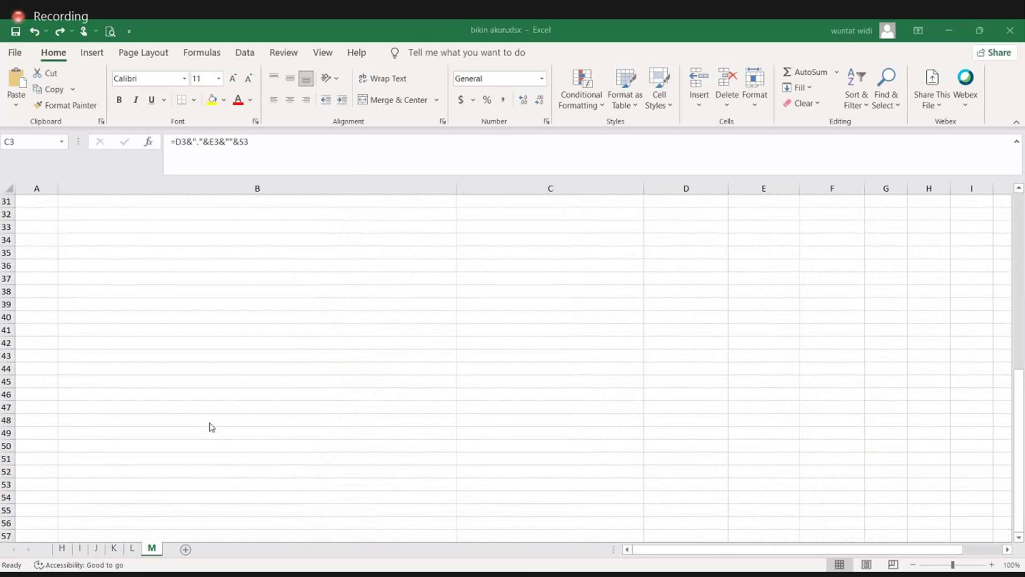
{"action": "scroll", "coordinate": [212, 427], "scroll_direction": "up", "scroll_amount": 8}
{"action": "scroll", "coordinate": [212, 427], "scroll_direction": "up", "scroll_amount": 4}
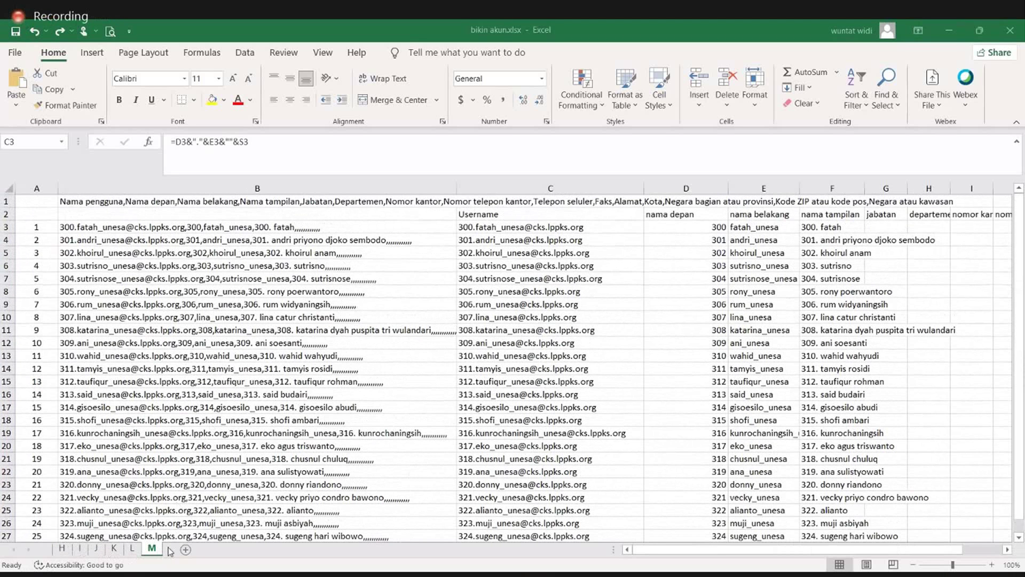
{"action": "left_click", "coordinate": [454, 471]}
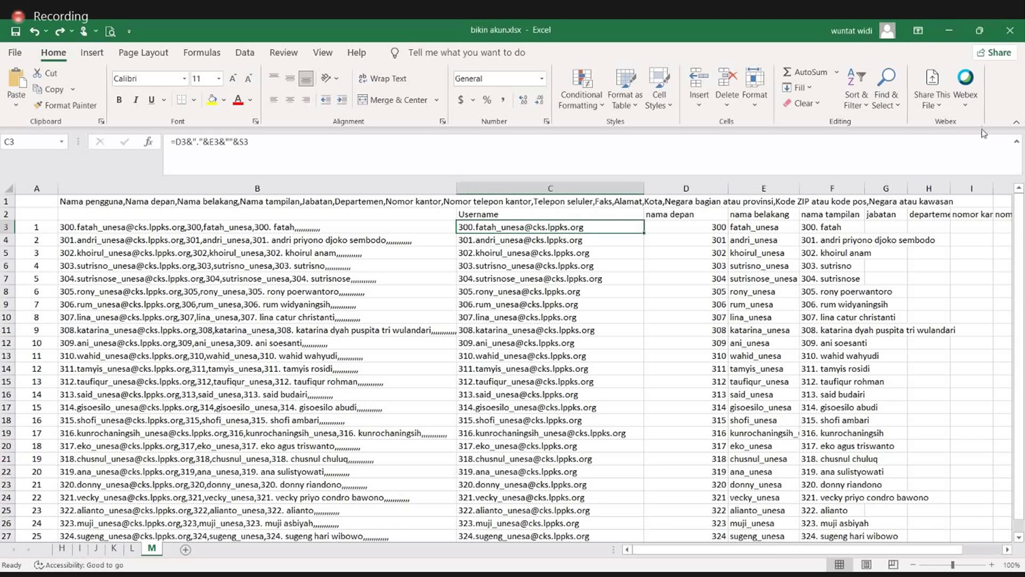
{"action": "key", "text": "alt+s"}
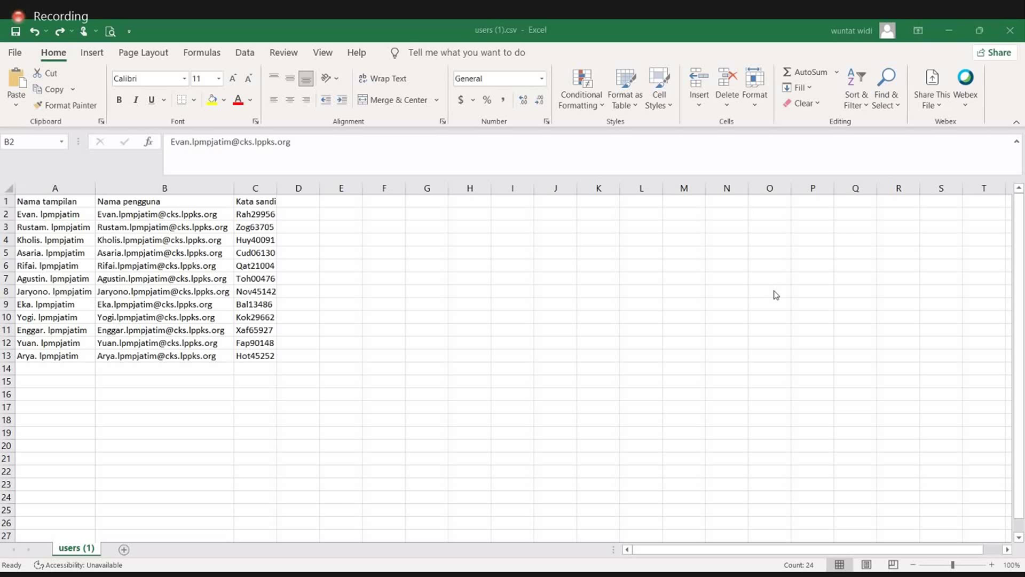
Step: Switch to Microsoft Teams and check the Instrumen 3 form in the Seleksi BCKS Kab. Serang team's 4. Instrumen SMP channel
{"action": "left_click", "coordinate": [949, 31]}
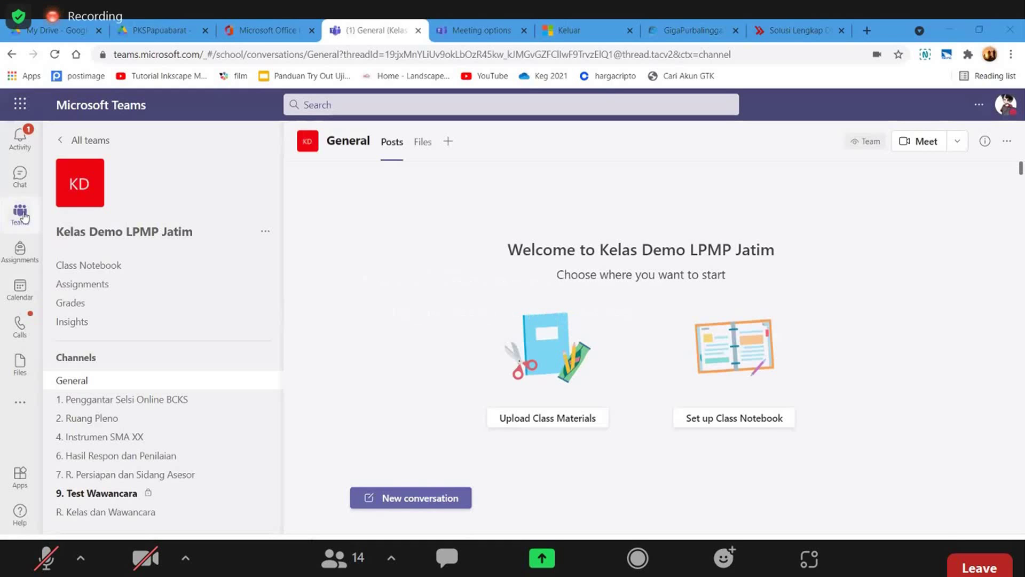
{"action": "left_click", "coordinate": [21, 214]}
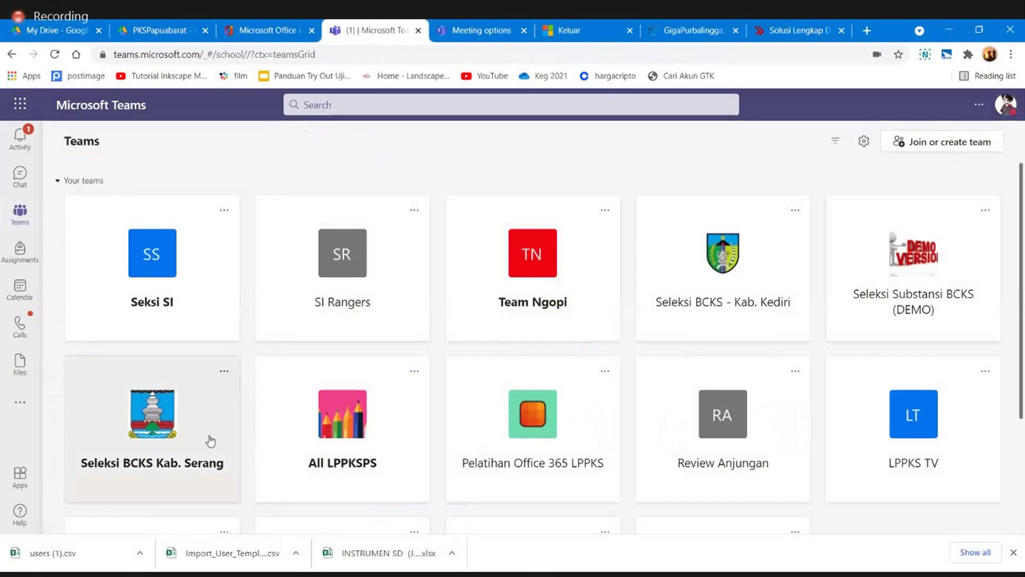
{"action": "left_click", "coordinate": [159, 441]}
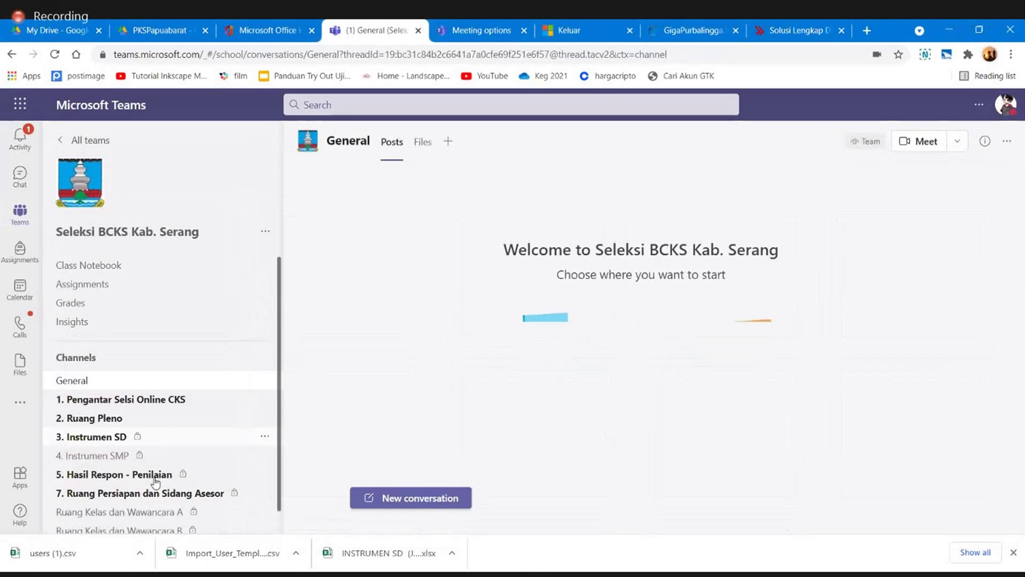
{"action": "scroll", "coordinate": [138, 443], "scroll_direction": "down", "scroll_amount": 1}
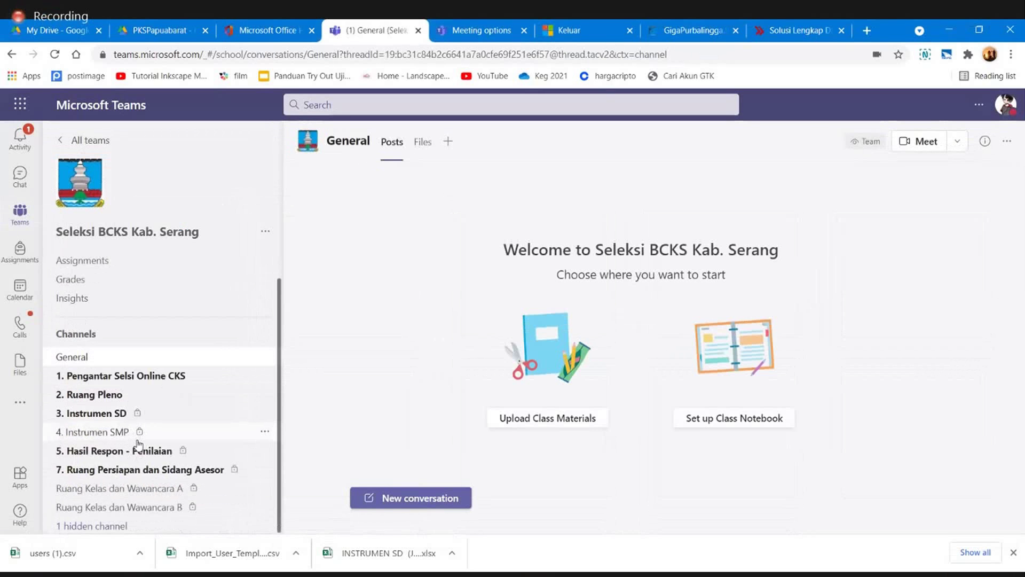
{"action": "left_click", "coordinate": [105, 434]}
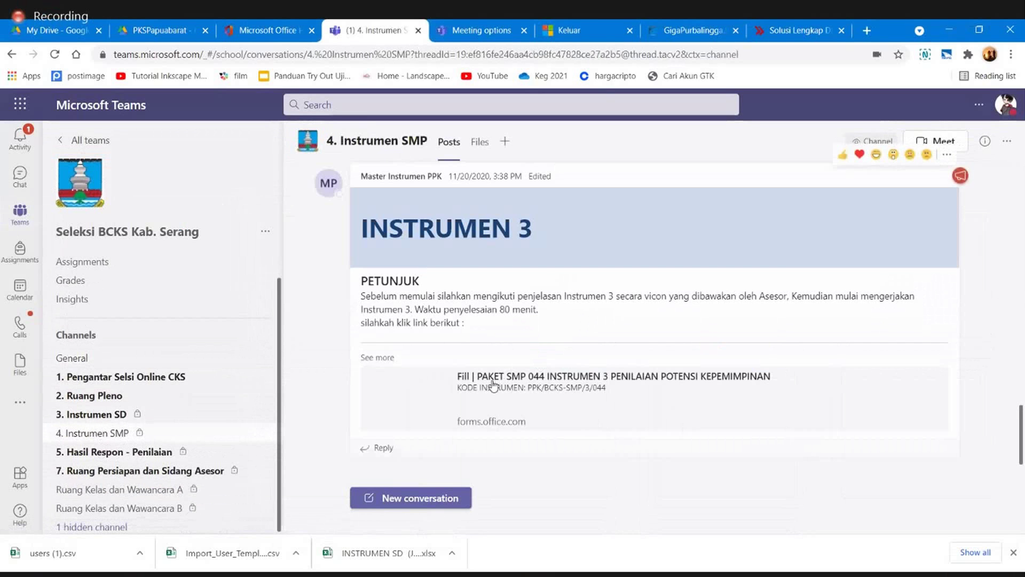
{"action": "left_click", "coordinate": [503, 379]}
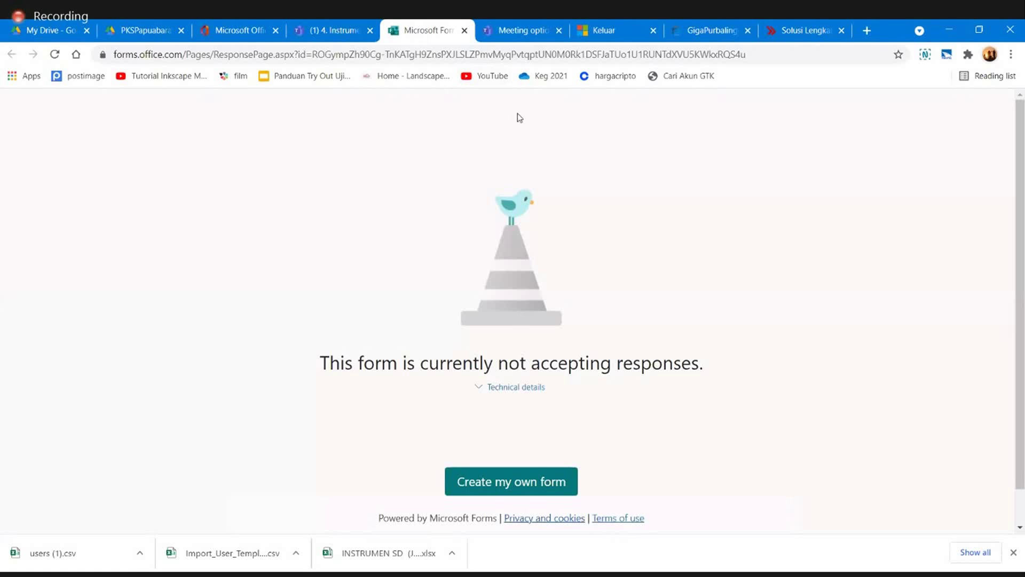
{"action": "left_click", "coordinate": [465, 32]}
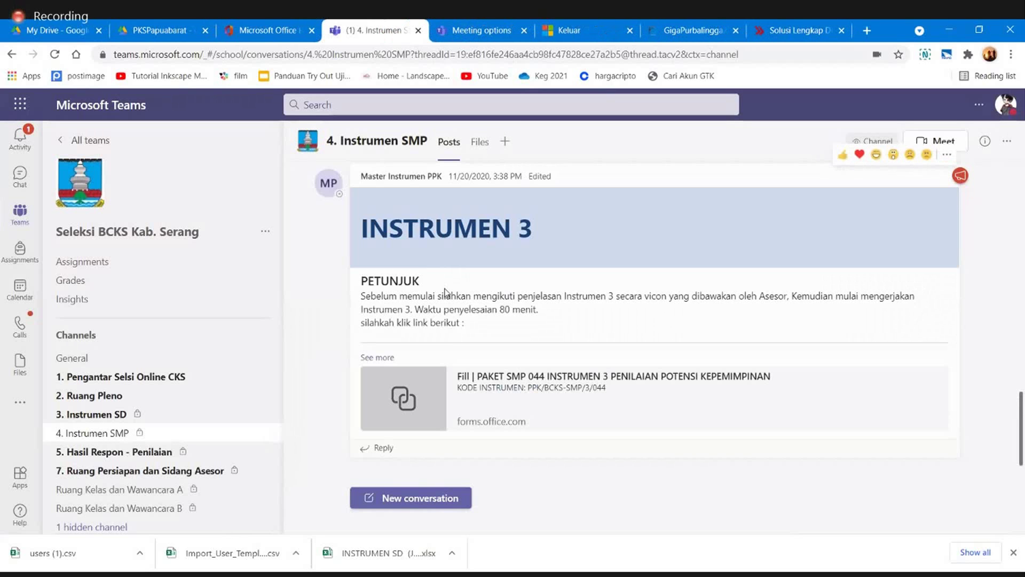
Step: View the SMP Instrumen 1a folder linked from the Hasil Respon Instrumen post in the 5. Hasil Respon - Penilaian channel
{"action": "left_click", "coordinate": [129, 455]}
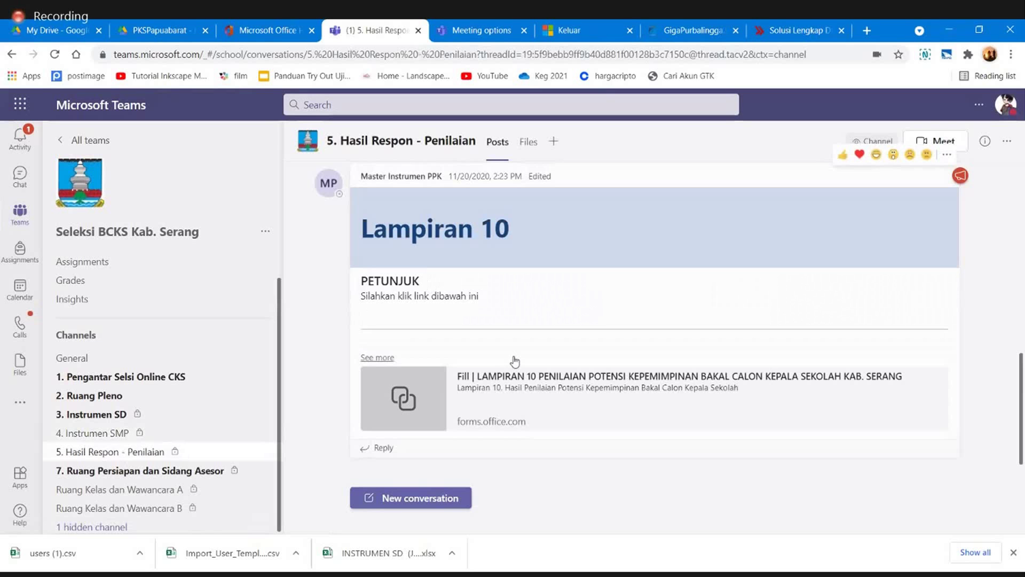
{"action": "scroll", "coordinate": [998, 341], "scroll_direction": "up", "scroll_amount": 10}
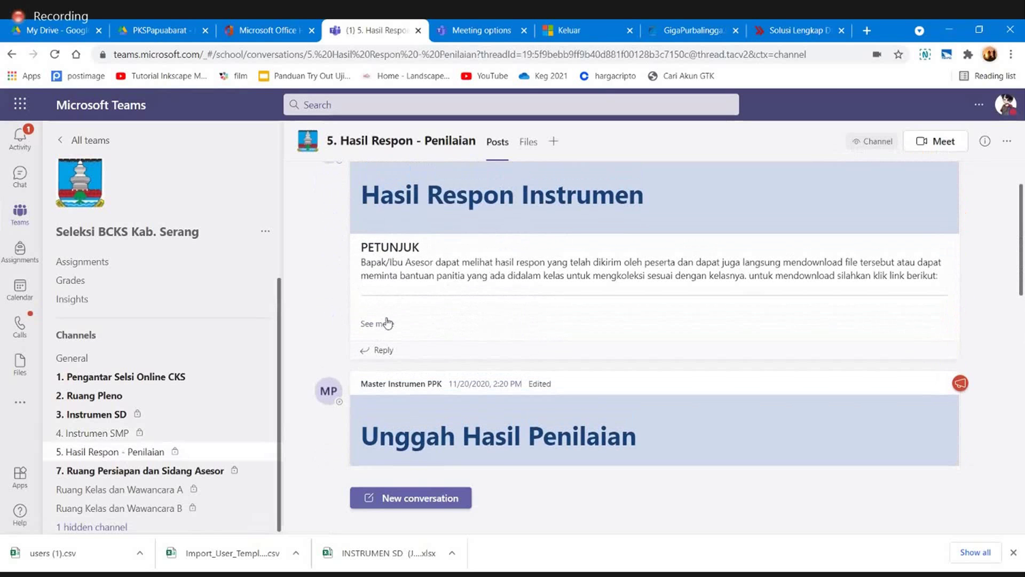
{"action": "left_click", "coordinate": [387, 323]}
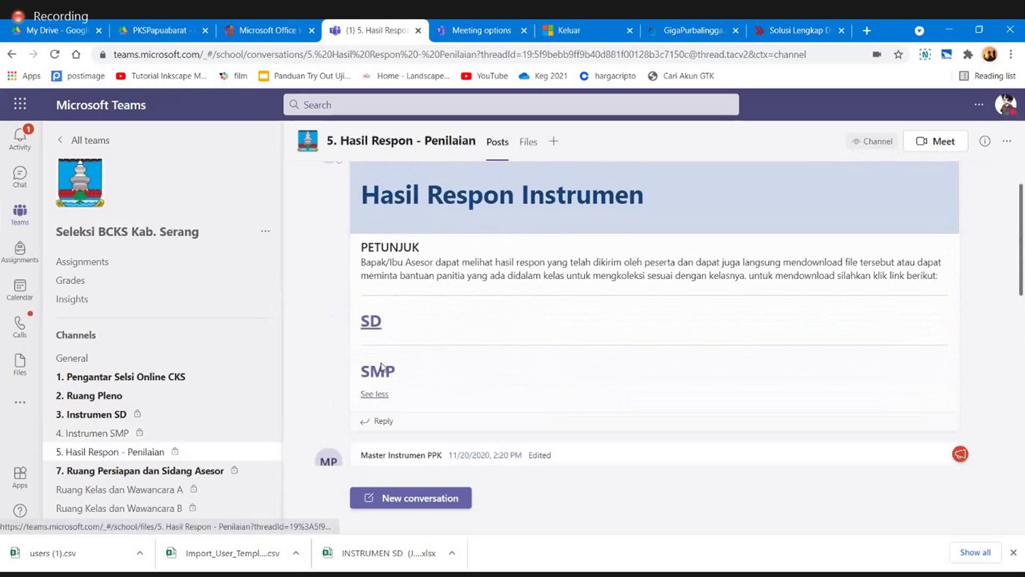
{"action": "left_click", "coordinate": [382, 374]}
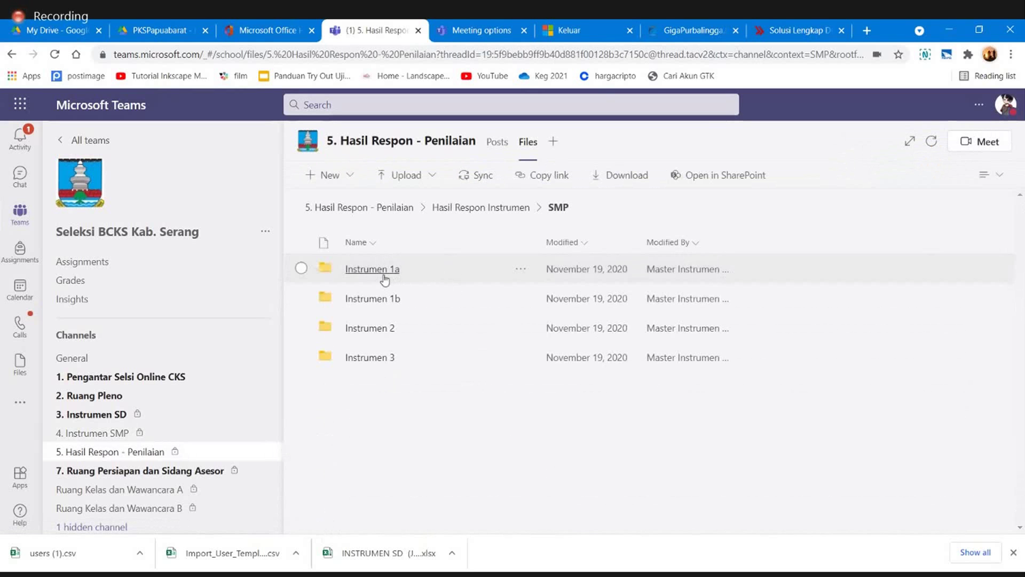
{"action": "left_click", "coordinate": [384, 275]}
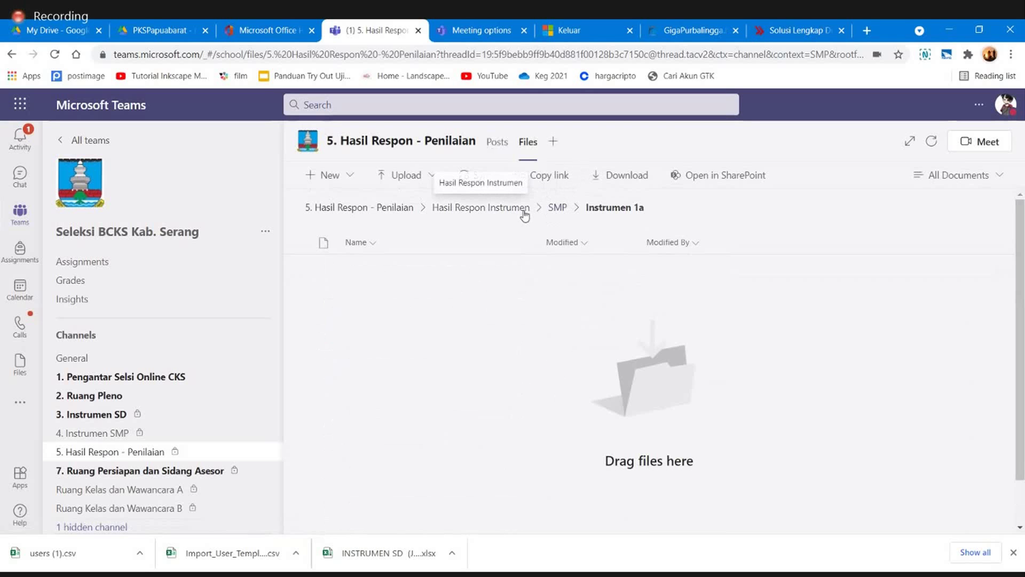
Step: Go back to the teams overview and open the Selsi BCKS Unesa 2 team
{"action": "left_click", "coordinate": [21, 210]}
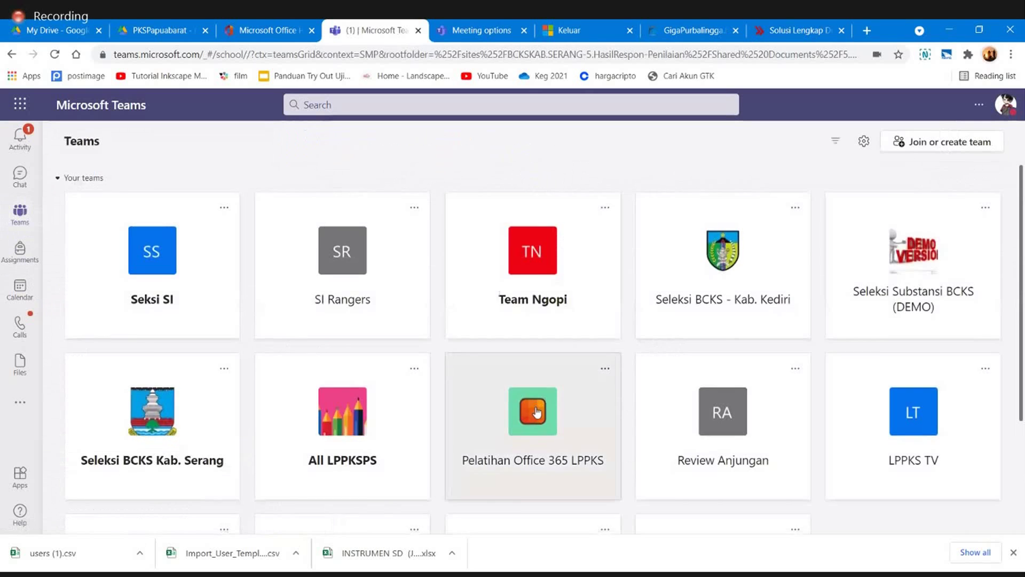
{"action": "scroll", "coordinate": [537, 412], "scroll_direction": "down", "scroll_amount": 3}
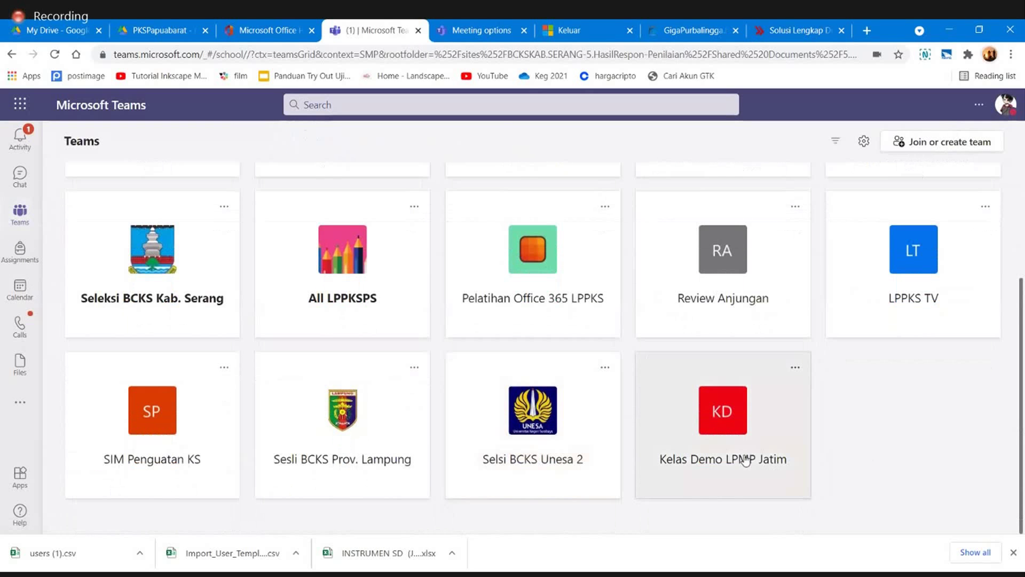
{"action": "left_click", "coordinate": [565, 447]}
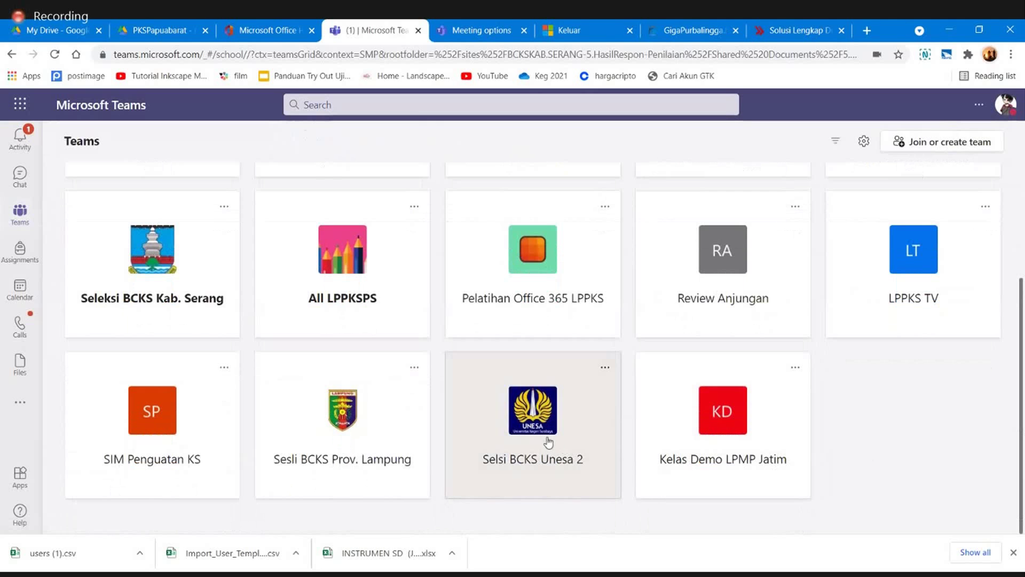
{"action": "left_click", "coordinate": [546, 442]}
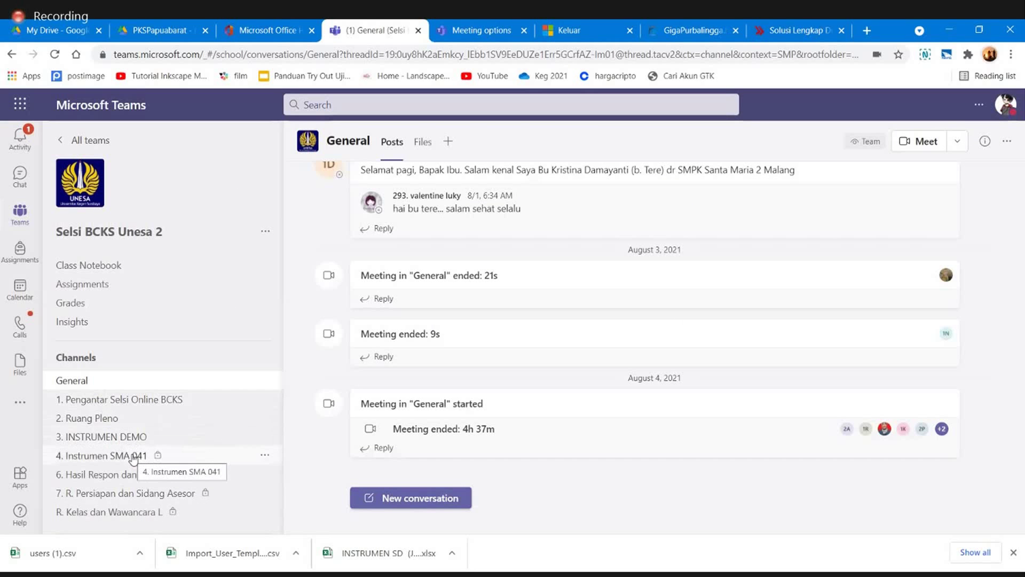
Step: Review the owners, members and guests of the 4. Instrumen SMA 041 channel and open the channel's posts
{"action": "left_click", "coordinate": [265, 455]}
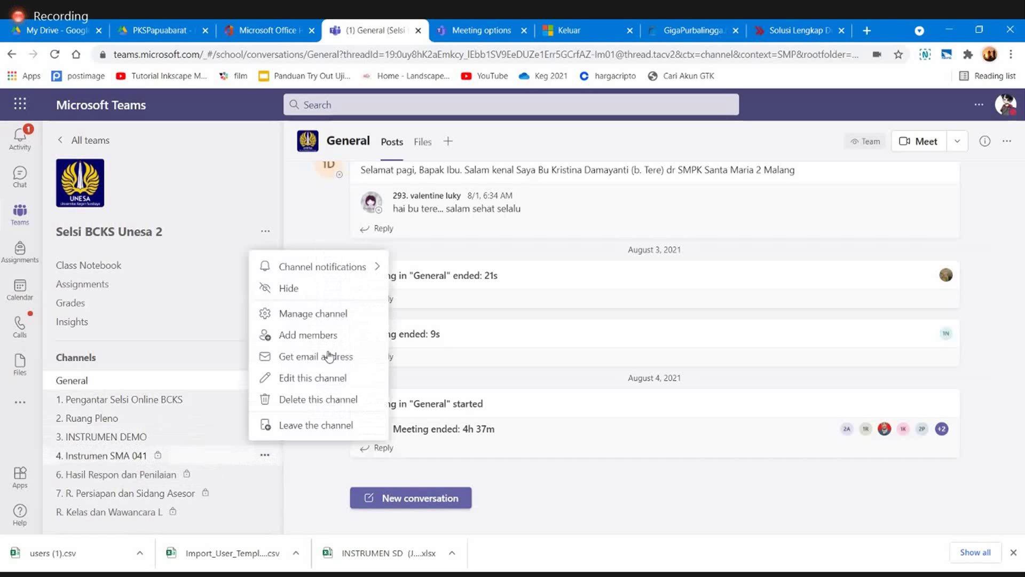
{"action": "left_click", "coordinate": [342, 315]}
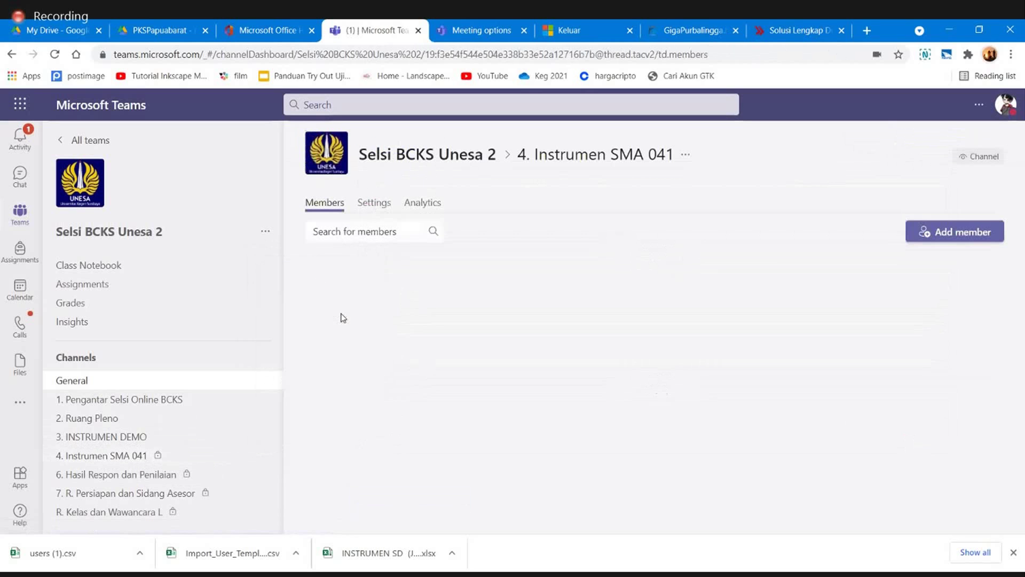
{"action": "scroll", "coordinate": [433, 438], "scroll_direction": "down", "scroll_amount": 1}
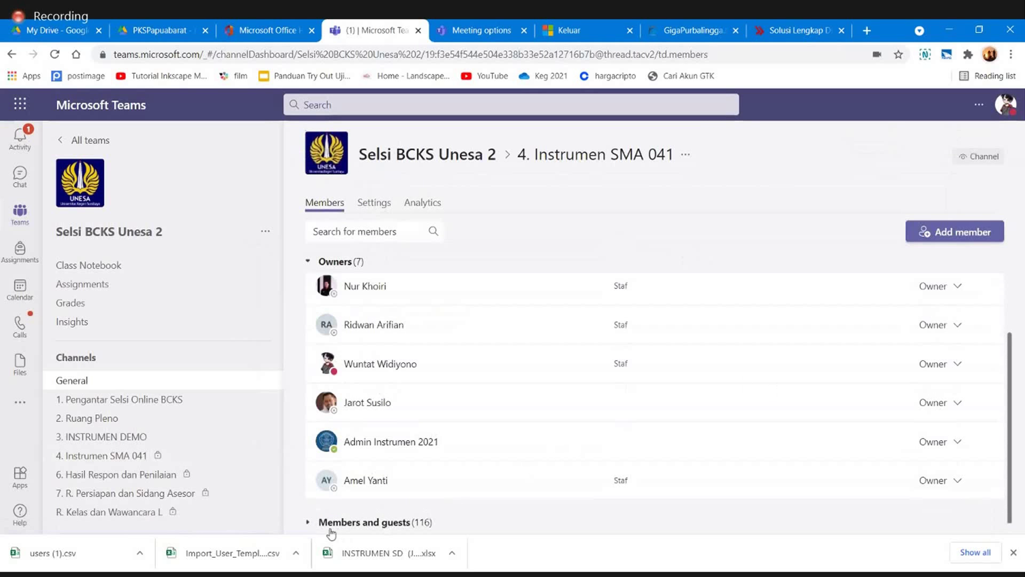
{"action": "left_click", "coordinate": [308, 522]}
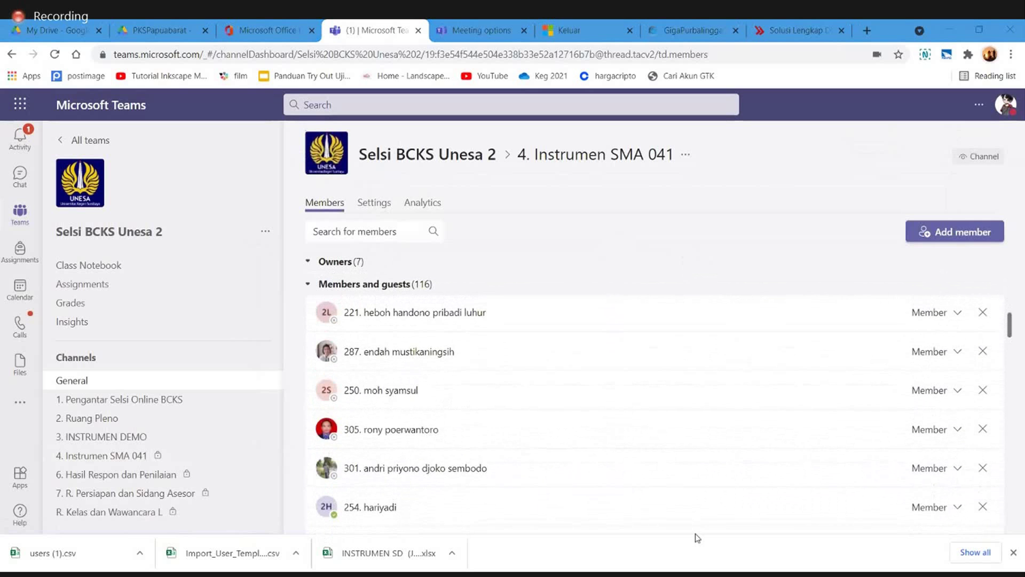
{"action": "scroll", "coordinate": [698, 537], "scroll_direction": "down", "scroll_amount": 3}
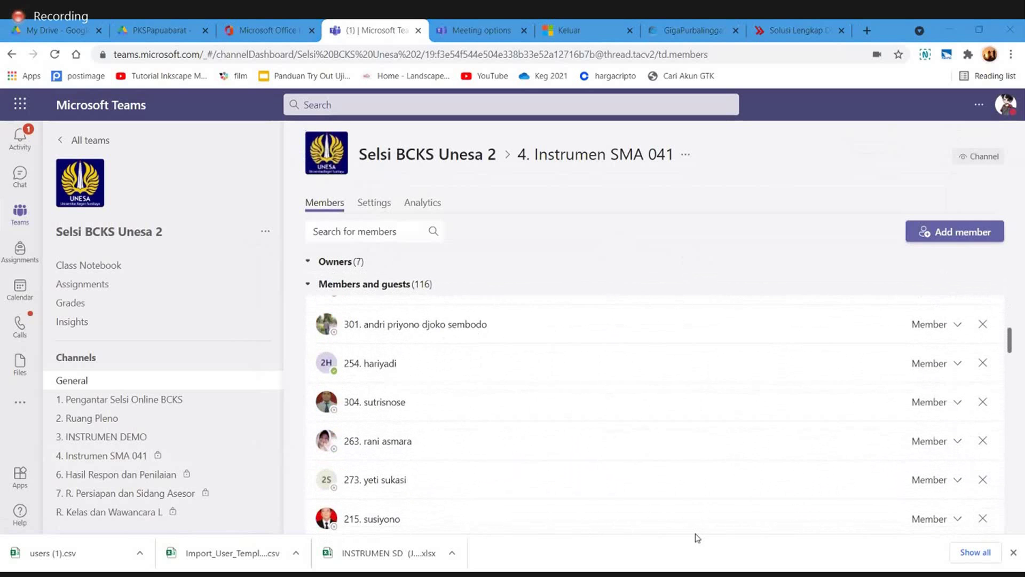
{"action": "left_click", "coordinate": [144, 458]}
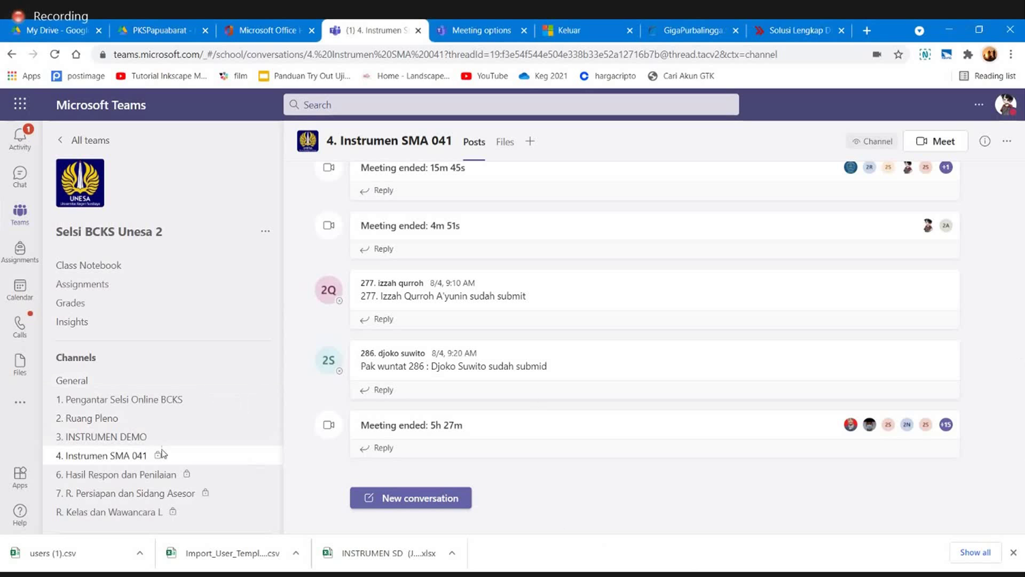
Step: Open the R. Kelas dan Wawancara channel of the Kelas Demo LPMP Jatim team
{"action": "left_click", "coordinate": [20, 214]}
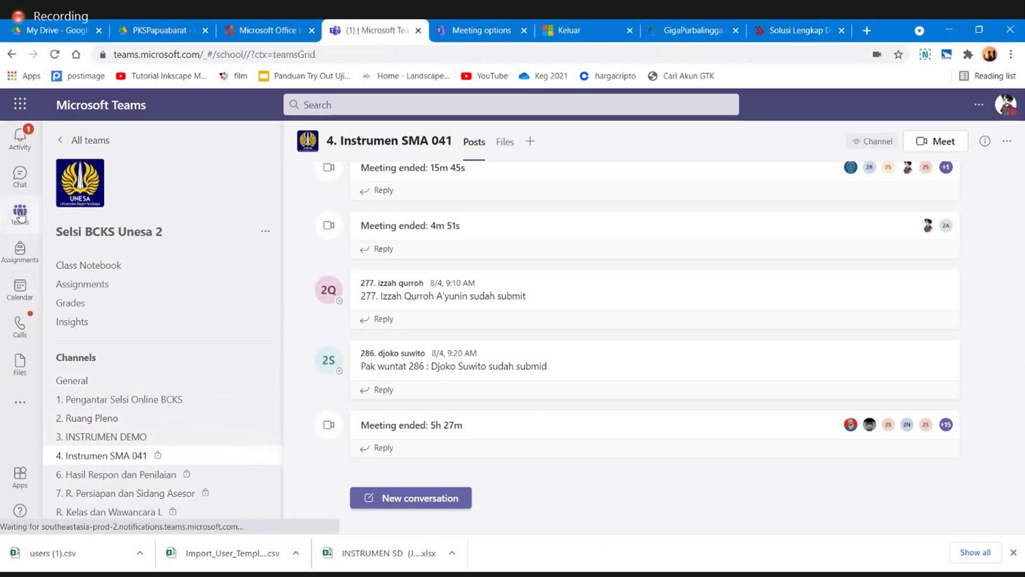
{"action": "scroll", "coordinate": [370, 390], "scroll_direction": "down", "scroll_amount": 3}
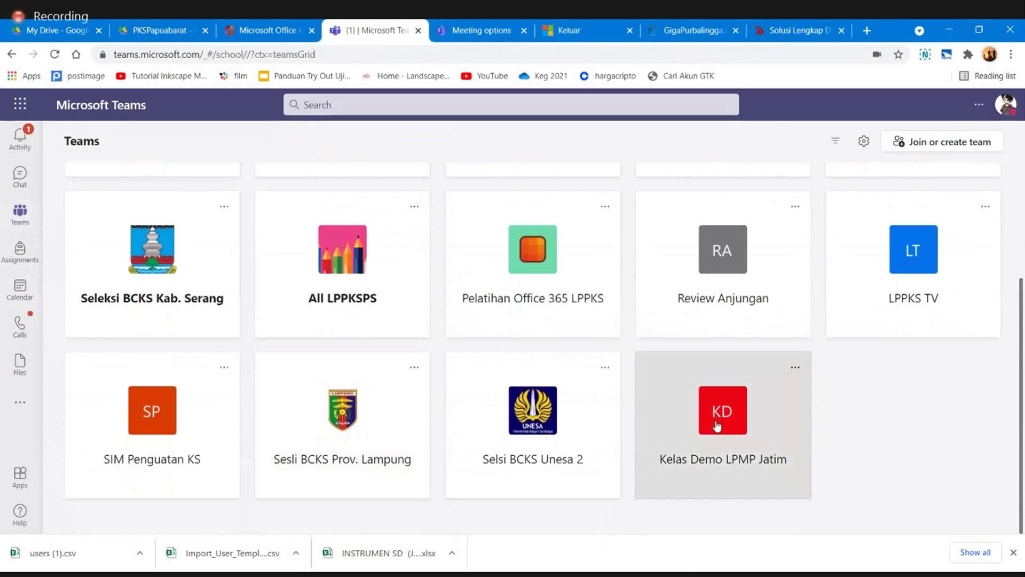
{"action": "left_click", "coordinate": [717, 425]}
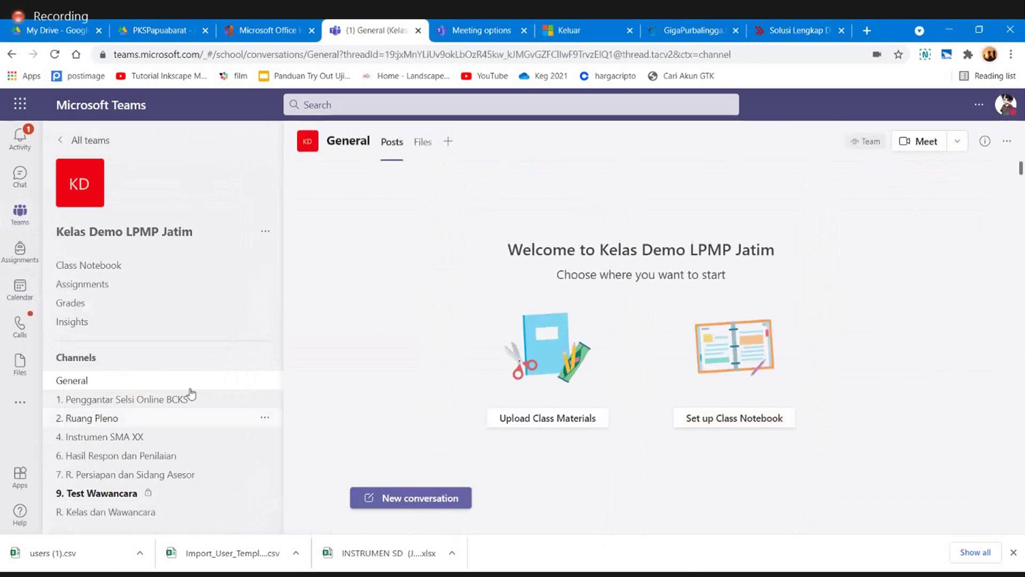
{"action": "left_click", "coordinate": [114, 513]}
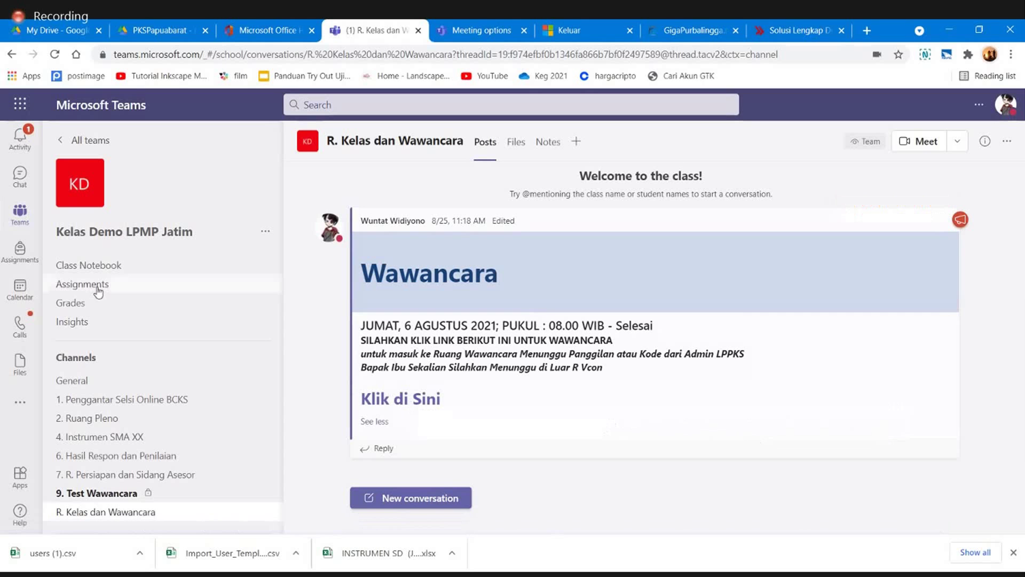
Step: Start a new calendar meeting on 9/6/2021 at 7:00 PM and title it Pengenalan LMS
{"action": "left_click", "coordinate": [20, 289]}
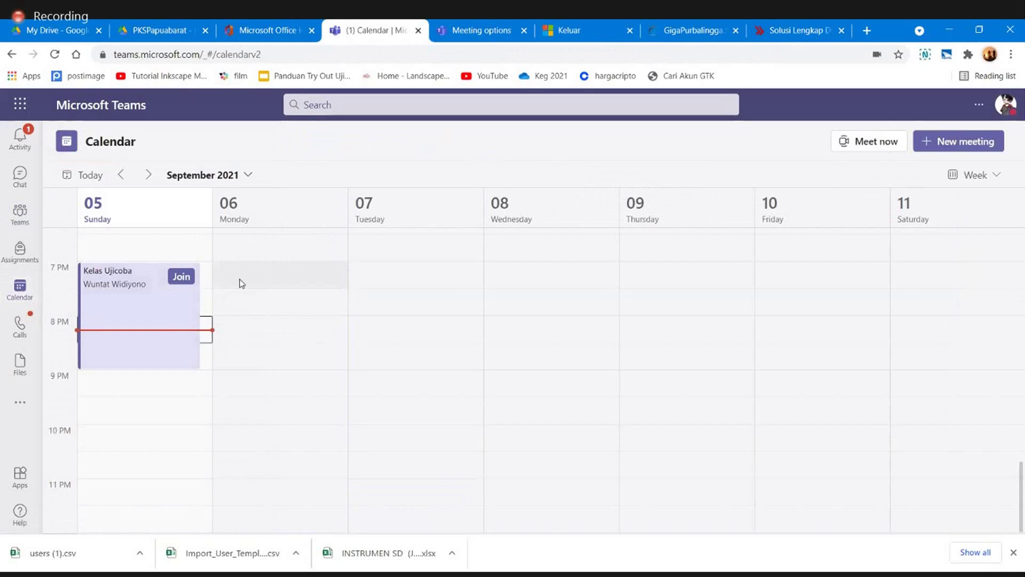
{"action": "scroll", "coordinate": [242, 283], "scroll_direction": "up", "scroll_amount": 6}
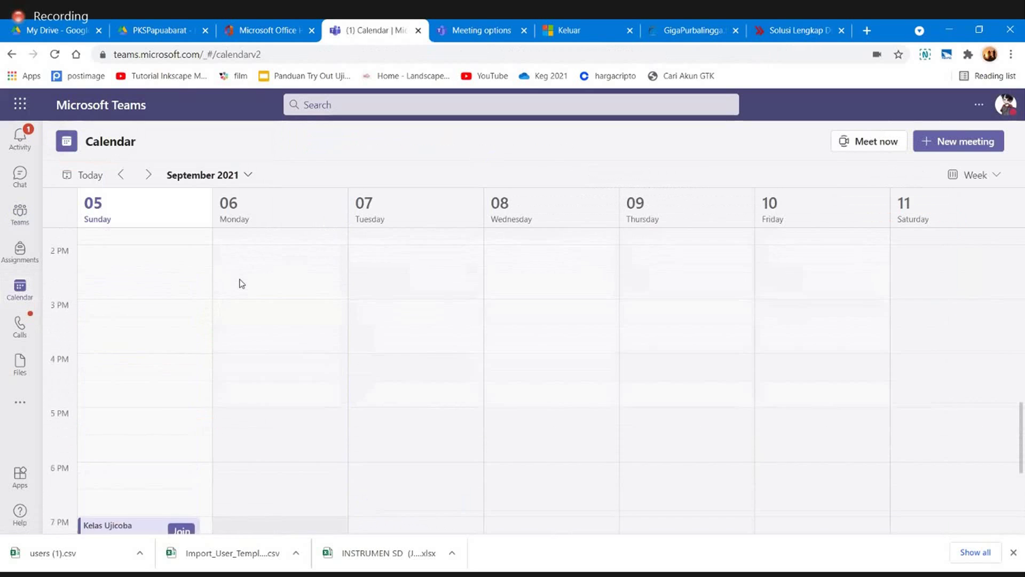
{"action": "scroll", "coordinate": [241, 283], "scroll_direction": "up", "scroll_amount": 4}
{"action": "scroll", "coordinate": [241, 283], "scroll_direction": "down", "scroll_amount": 10}
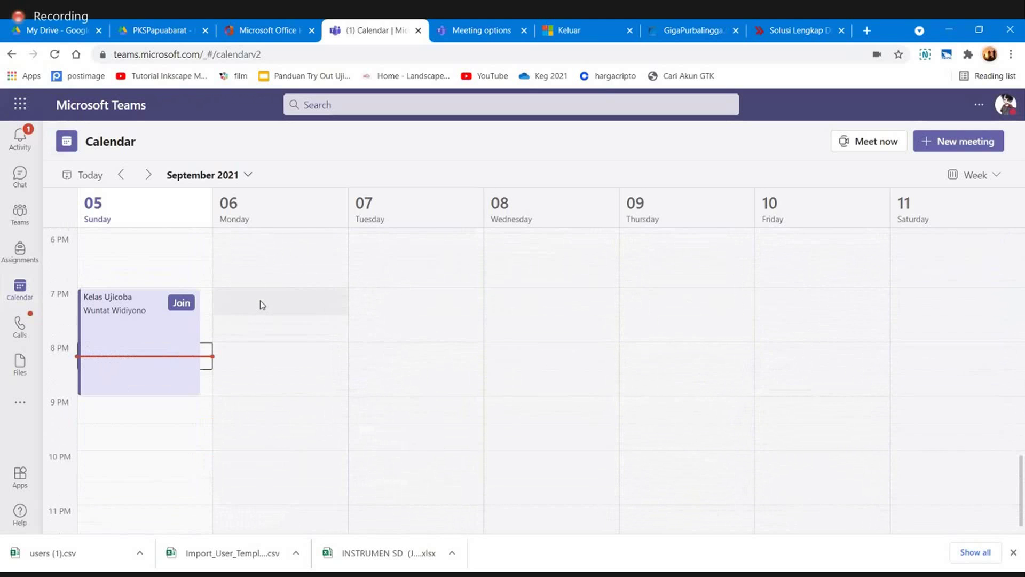
{"action": "left_click", "coordinate": [262, 304]}
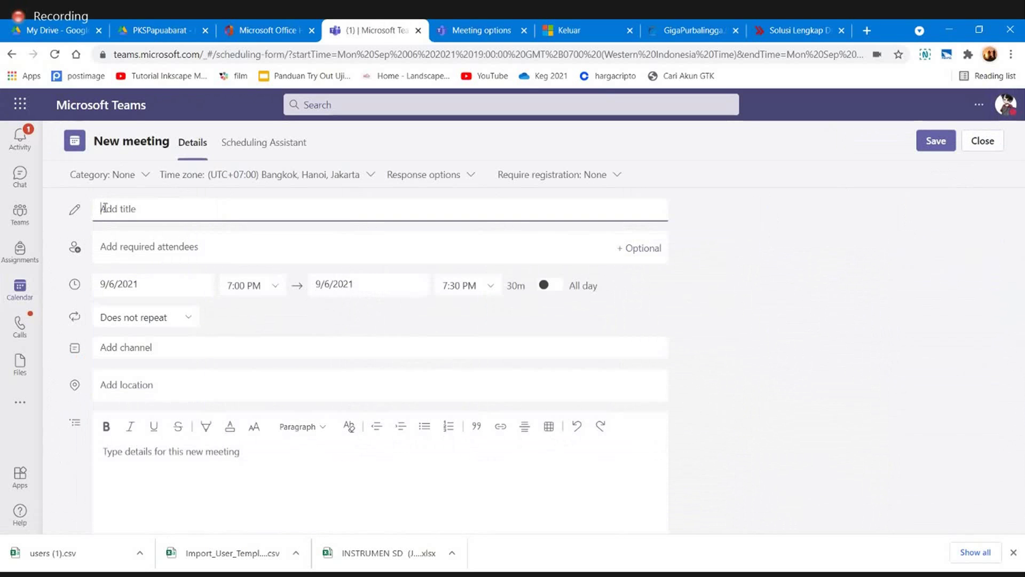
{"action": "type", "text": "Pengenalan LMS"}
Step: Search for the LPMP Jatim participant and add the account as a required attendee of the meeting
{"action": "left_click", "coordinate": [204, 248]}
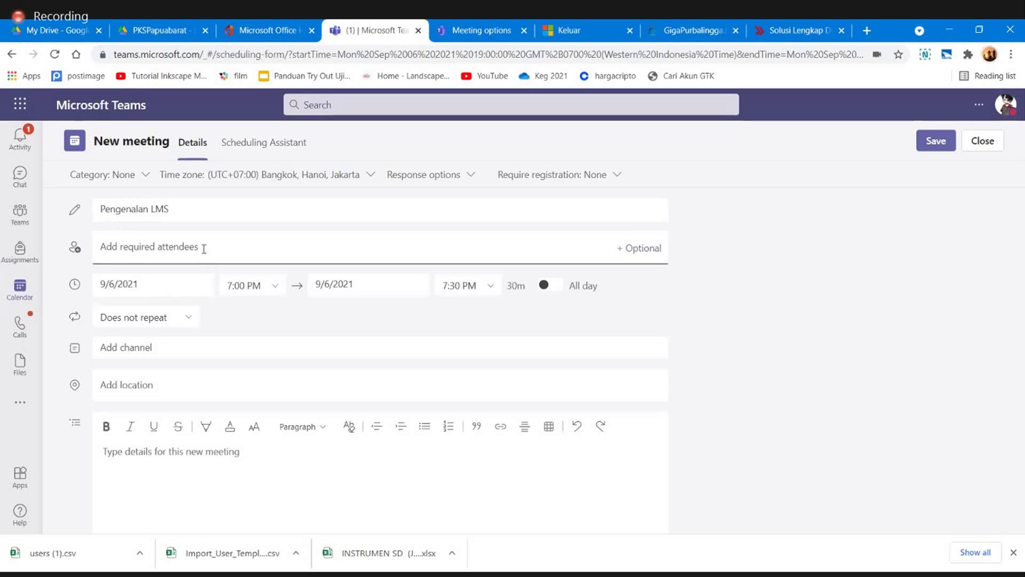
{"action": "type", "text": "ary"}
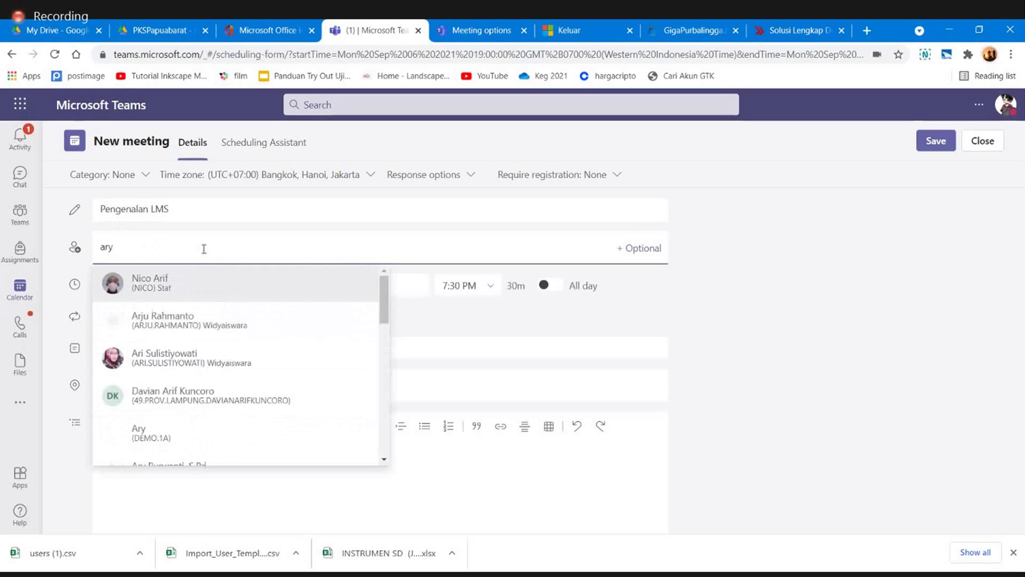
{"action": "type", "text": "a"}
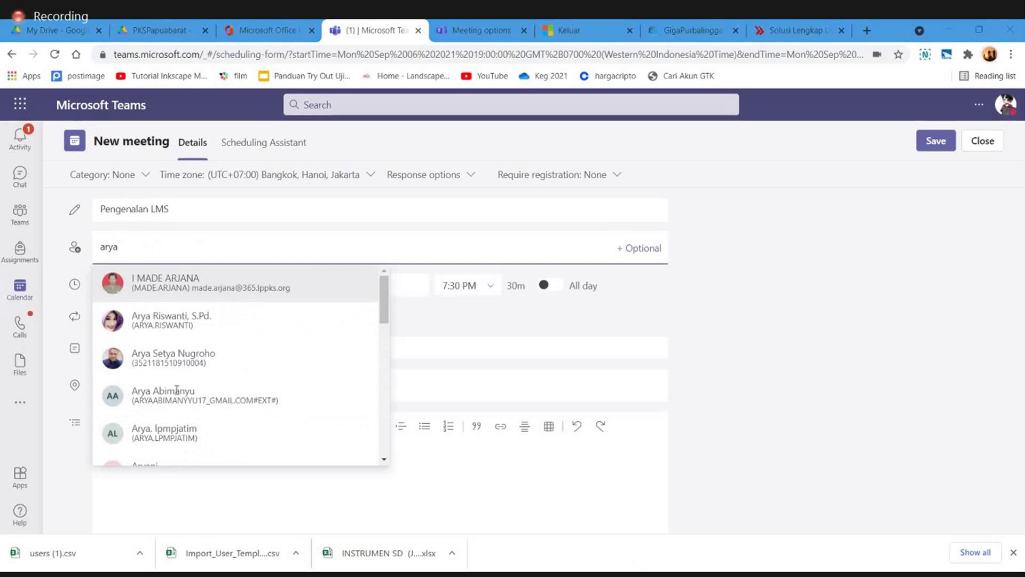
{"action": "left_click", "coordinate": [159, 436]}
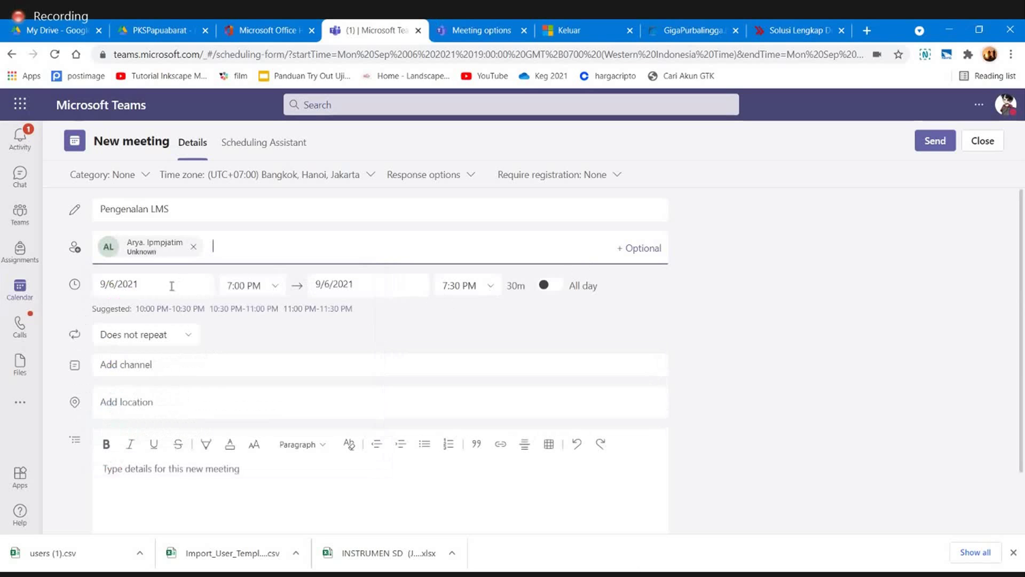
Step: Set the meeting's end time to 9:00 PM and send the invitation
{"action": "left_click", "coordinate": [473, 285]}
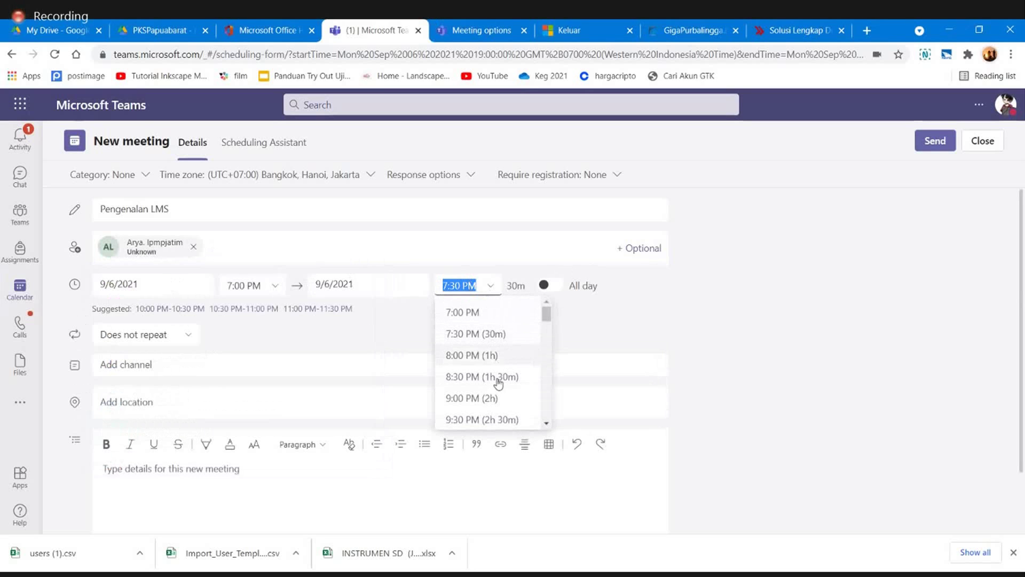
{"action": "left_click", "coordinate": [484, 399]}
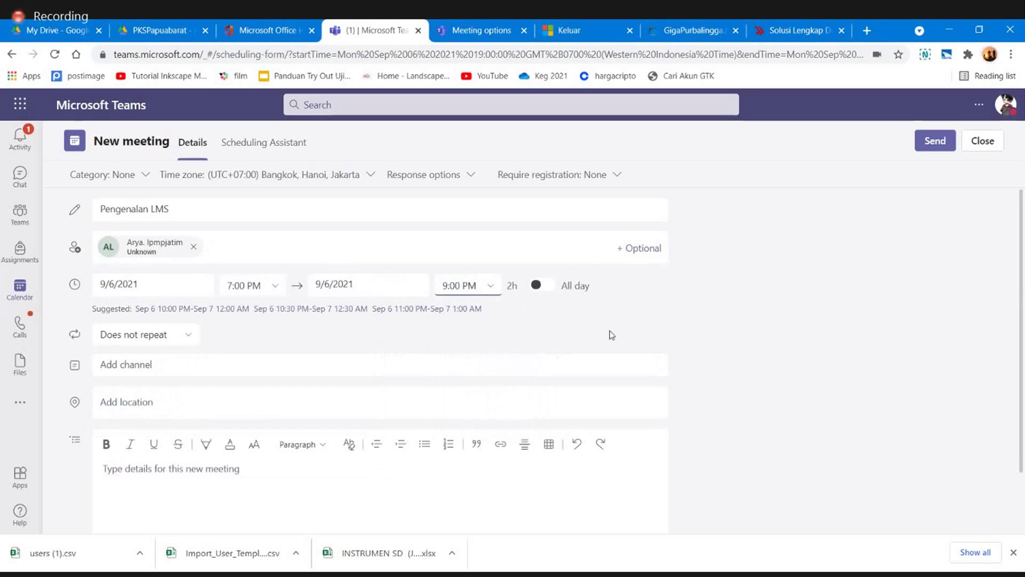
{"action": "left_click", "coordinate": [938, 144]}
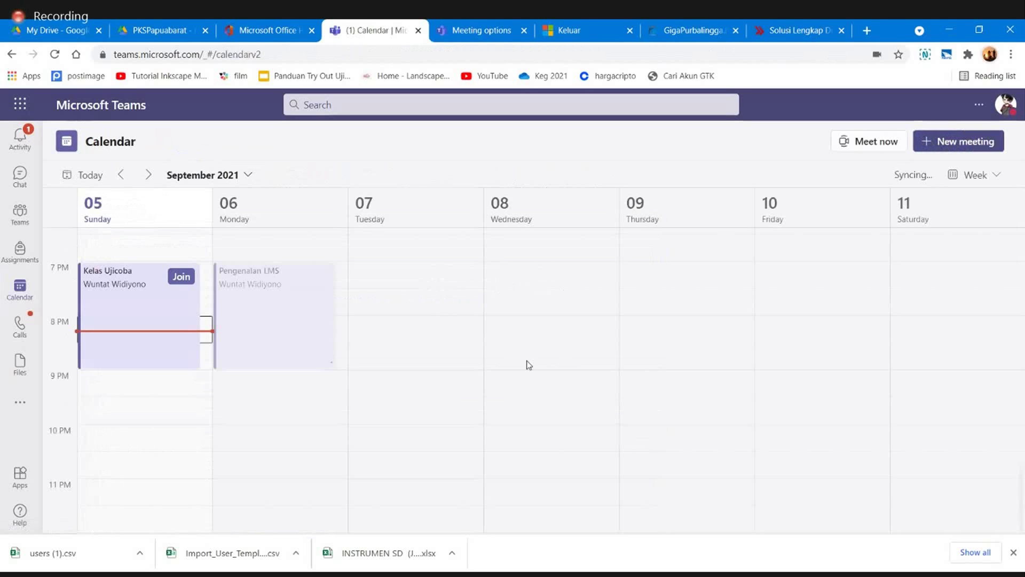
Step: Open the Pengenalan LMS meeting for editing and bring up its meeting options
{"action": "right_click", "coordinate": [289, 334]}
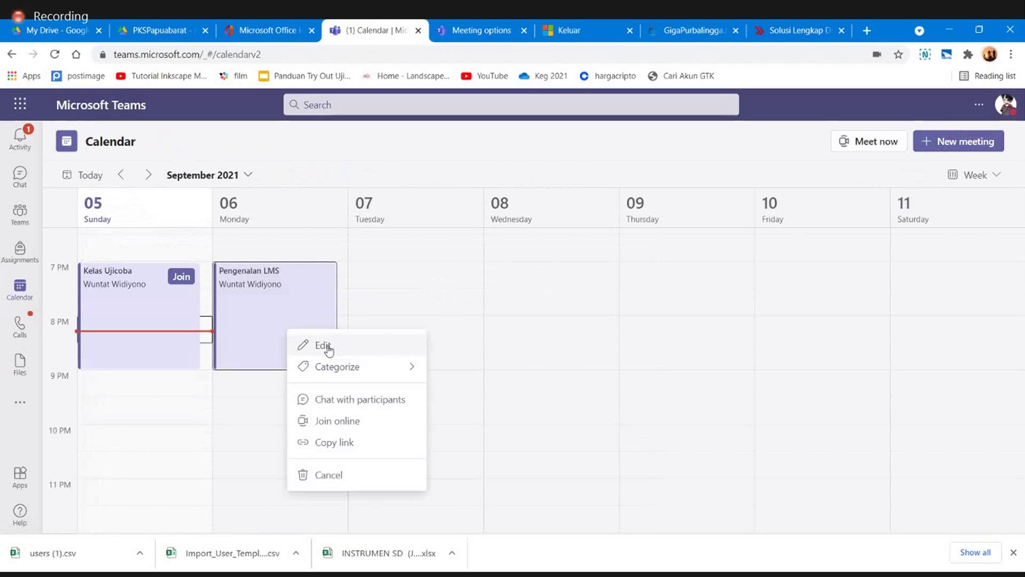
{"action": "left_click", "coordinate": [328, 348]}
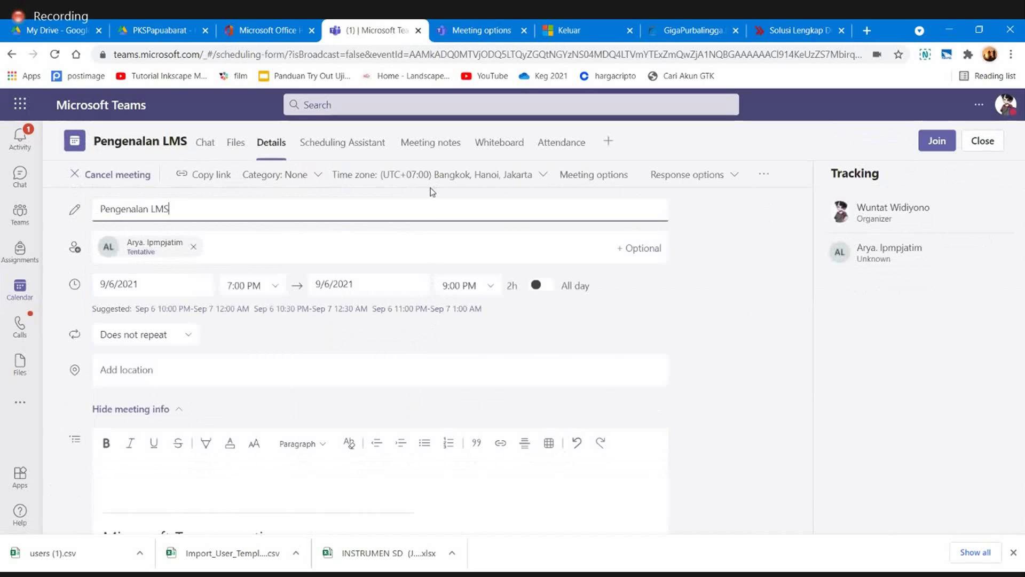
{"action": "left_click", "coordinate": [594, 178]}
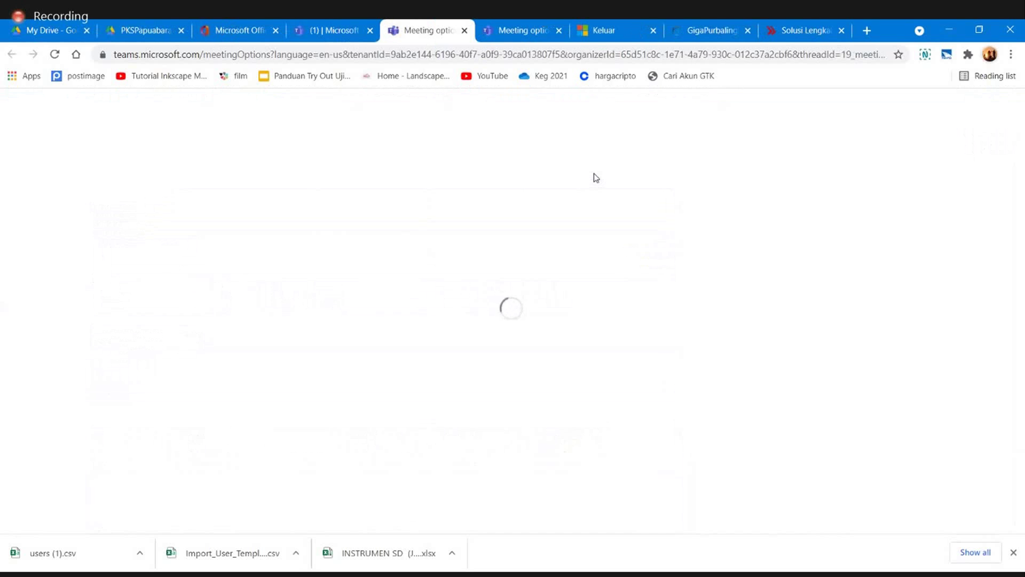
{"action": "scroll", "coordinate": [497, 340], "scroll_direction": "down", "scroll_amount": 1}
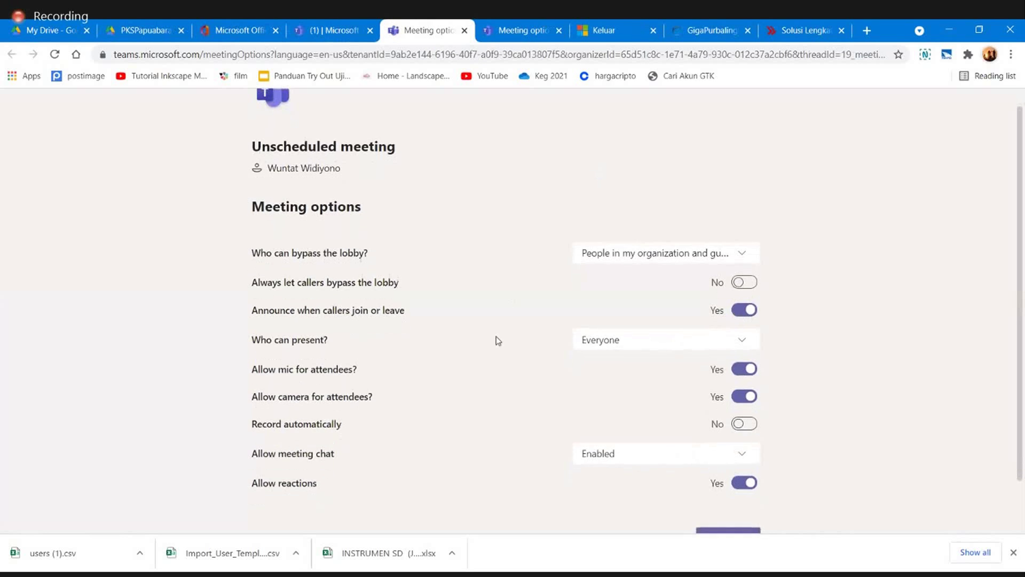
Step: Limit who can present to Specific people and choose the invited LPMP Jatim attendee as presenter
{"action": "left_click", "coordinate": [739, 342]}
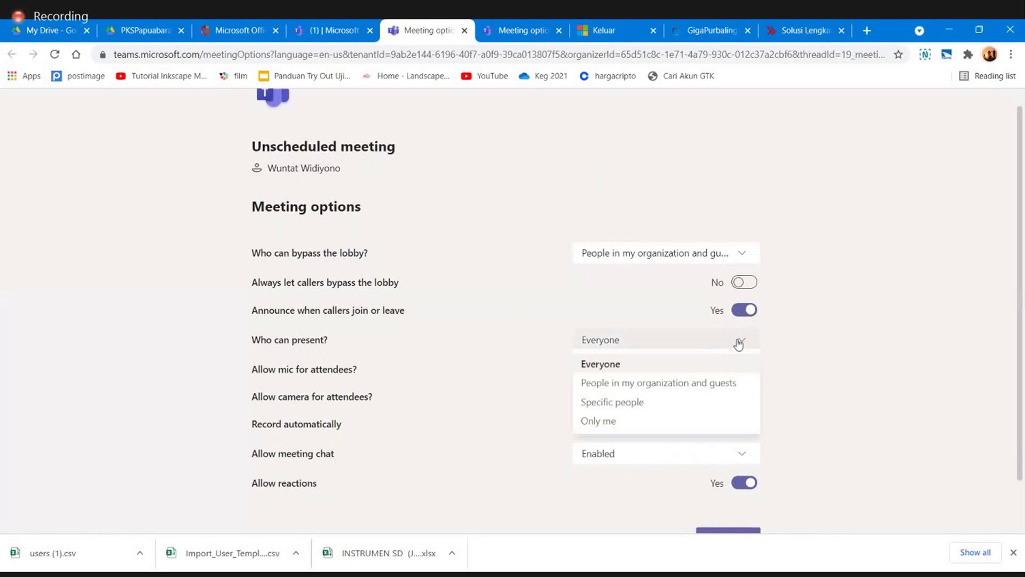
{"action": "left_click", "coordinate": [630, 404]}
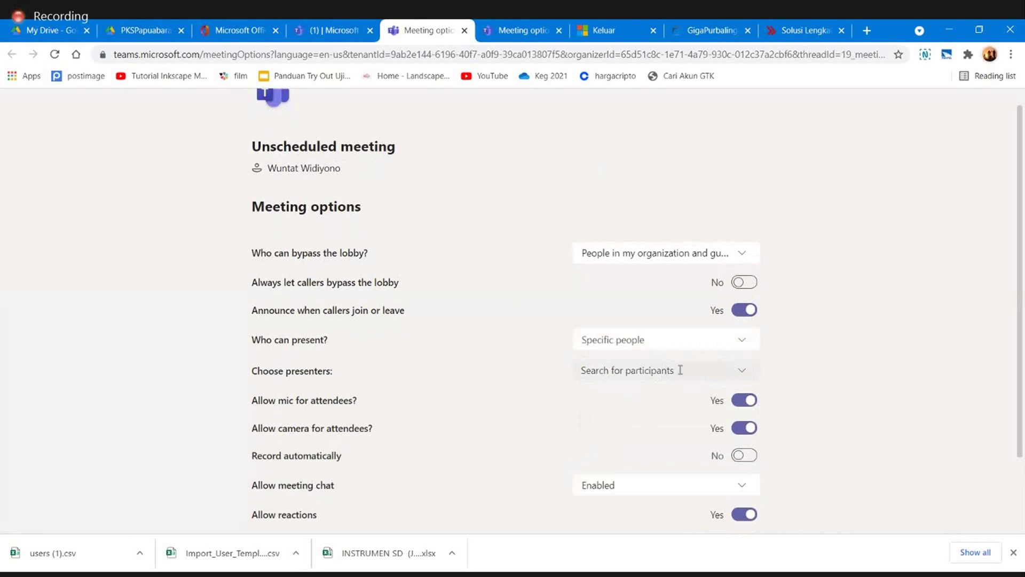
{"action": "left_click", "coordinate": [744, 372]}
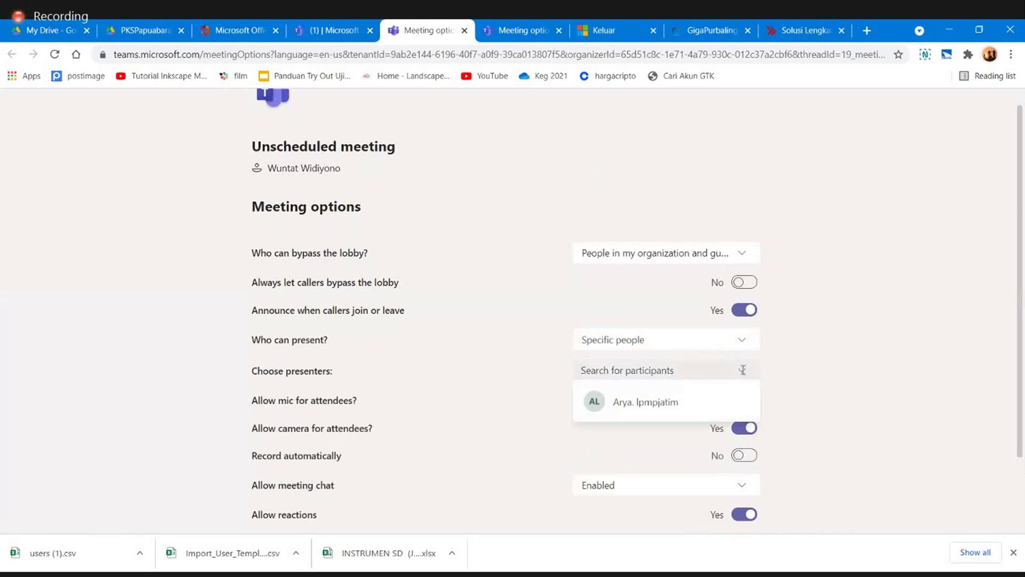
{"action": "left_click", "coordinate": [654, 402]}
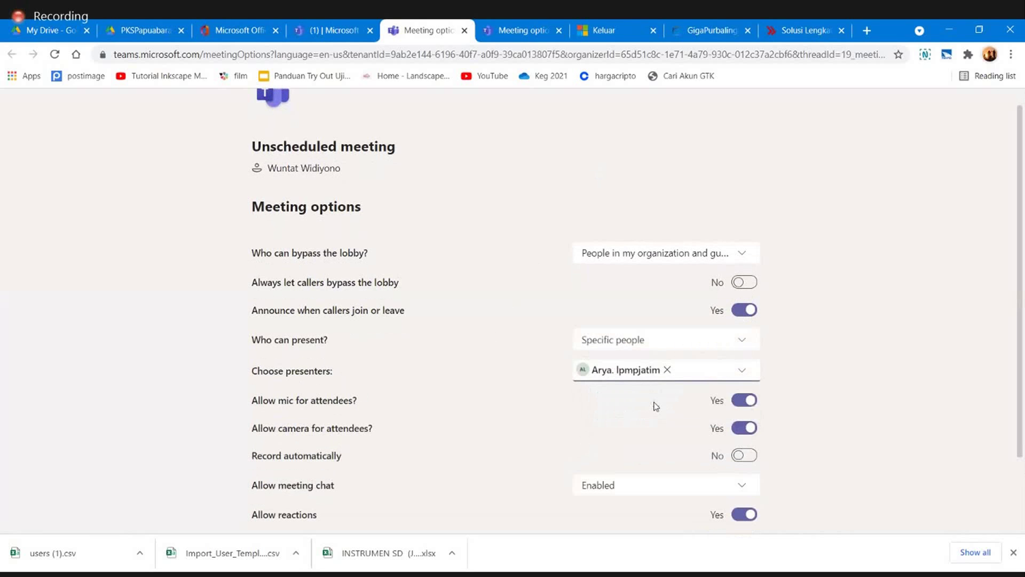
{"action": "type", "text": "e"}
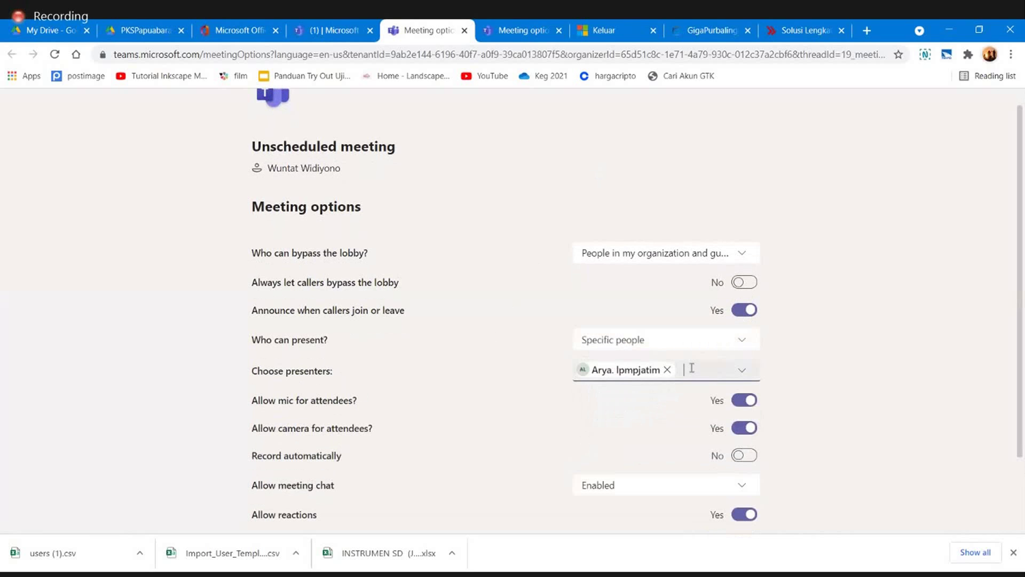
{"action": "type", "text": "va"}
{"action": "key", "text": "BackSpace"}
{"action": "key", "text": "BackSpace"}
{"action": "key", "text": "BackSpace"}
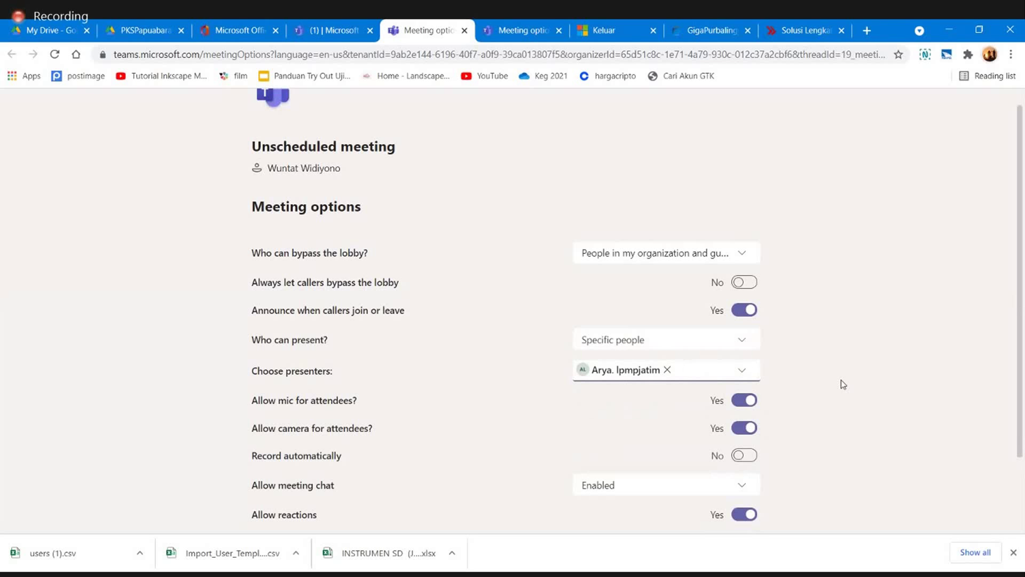
Step: Save the changed presenter settings in the meeting options
{"action": "scroll", "coordinate": [840, 380], "scroll_direction": "down", "scroll_amount": 3}
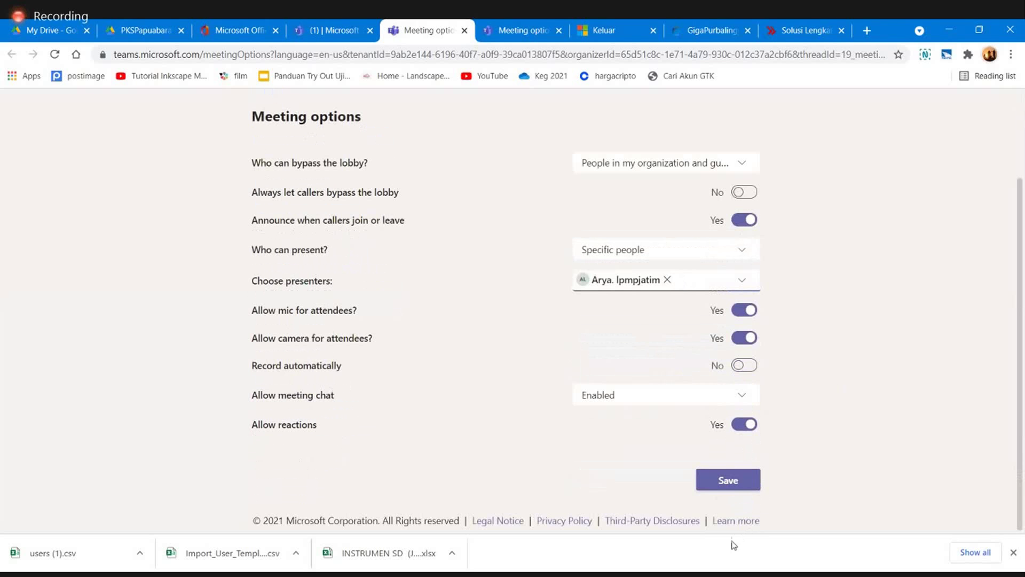
{"action": "left_click", "coordinate": [737, 482]}
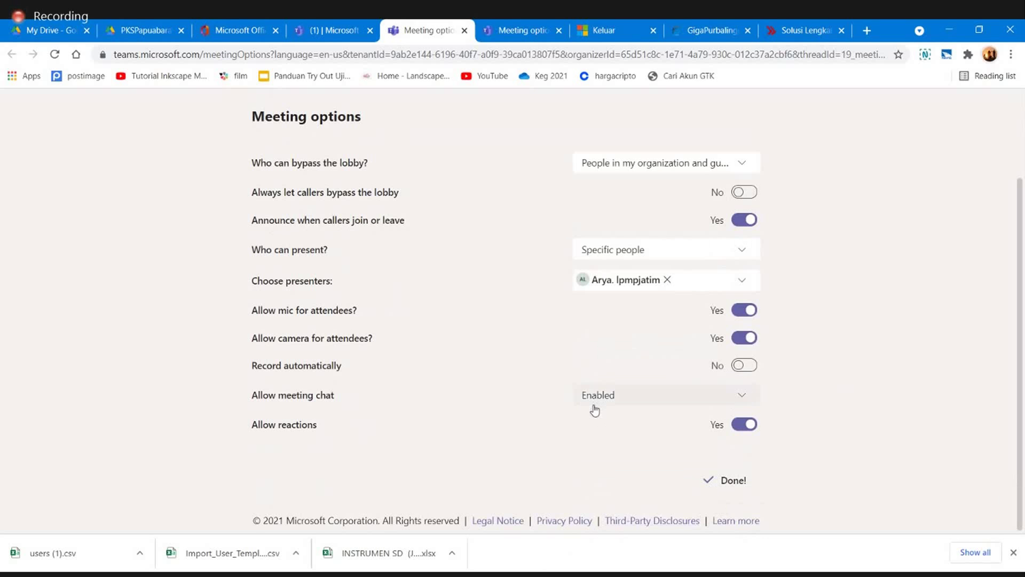
{"action": "scroll", "coordinate": [592, 407], "scroll_direction": "up", "scroll_amount": 2}
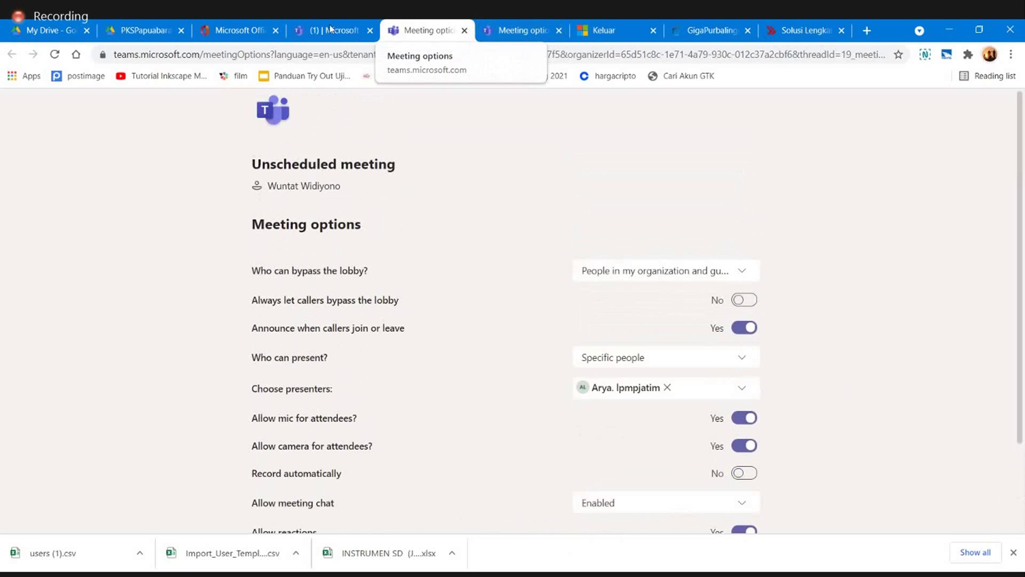
Step: Close the Pengenalan LMS meeting details and copy the meeting's link from the calendar
{"action": "key", "text": "ctrl+shift+Tab"}
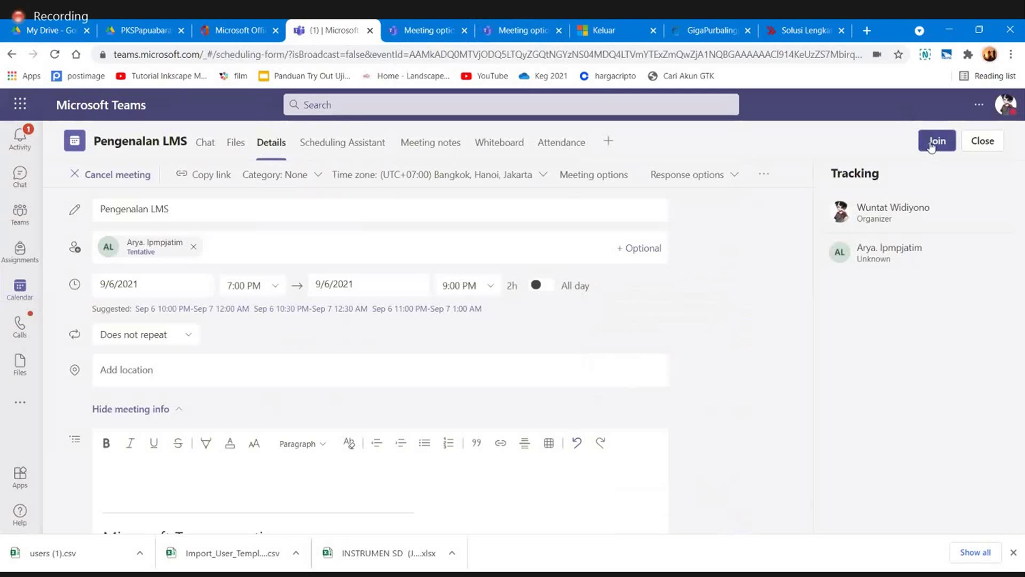
{"action": "left_click", "coordinate": [976, 144]}
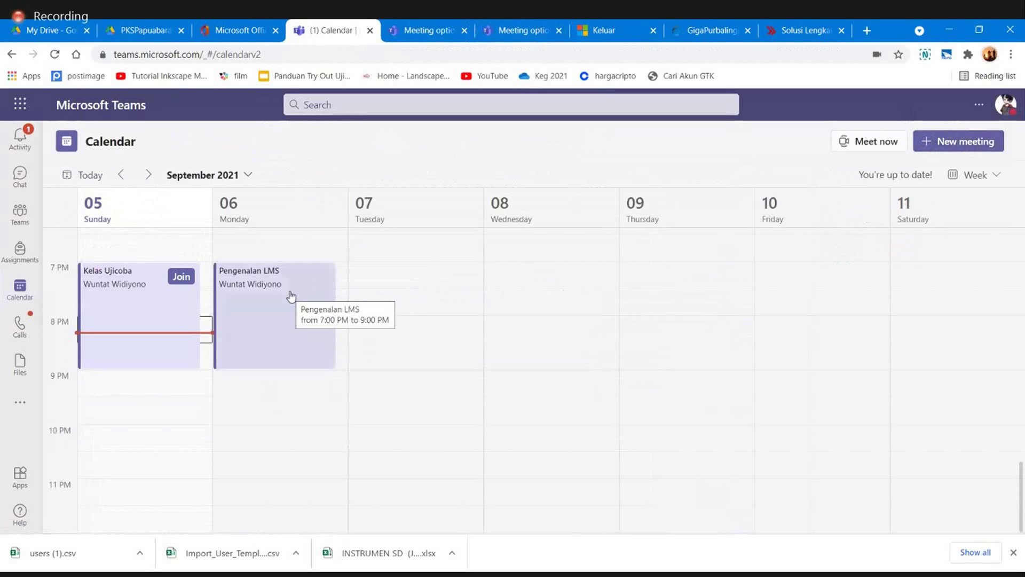
{"action": "right_click", "coordinate": [291, 294]}
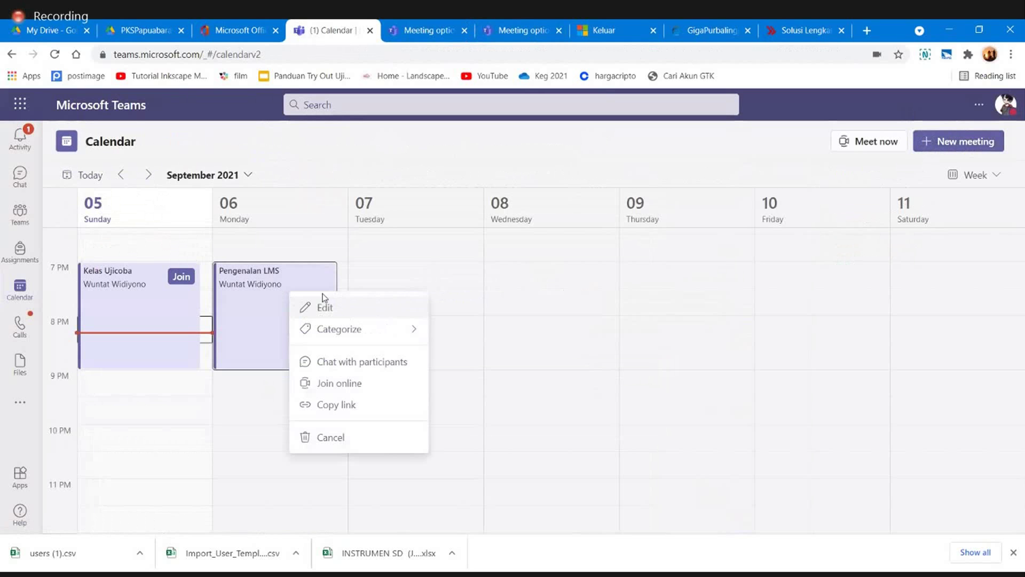
{"action": "left_click", "coordinate": [352, 404]}
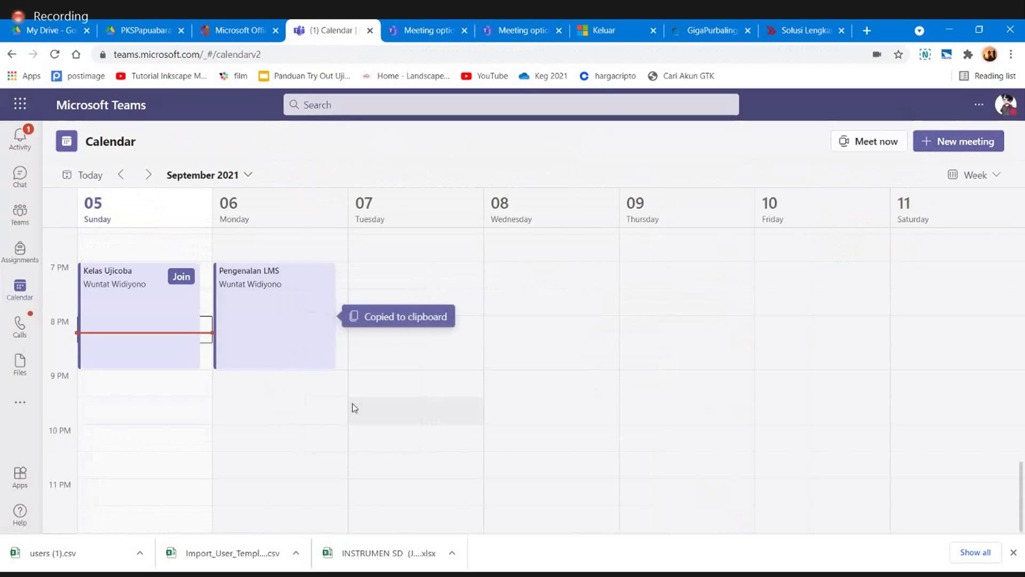
Step: Return to the R. Kelas dan Wawancara channel and open the Wawancara announcement for editing
{"action": "left_click", "coordinate": [20, 215]}
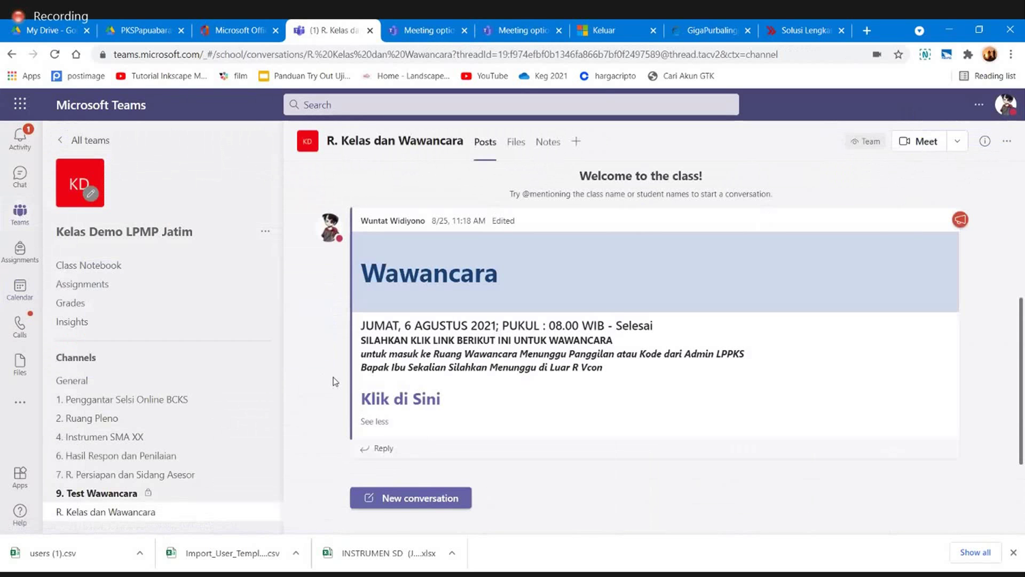
{"action": "mouse_move", "coordinate": [939, 201]}
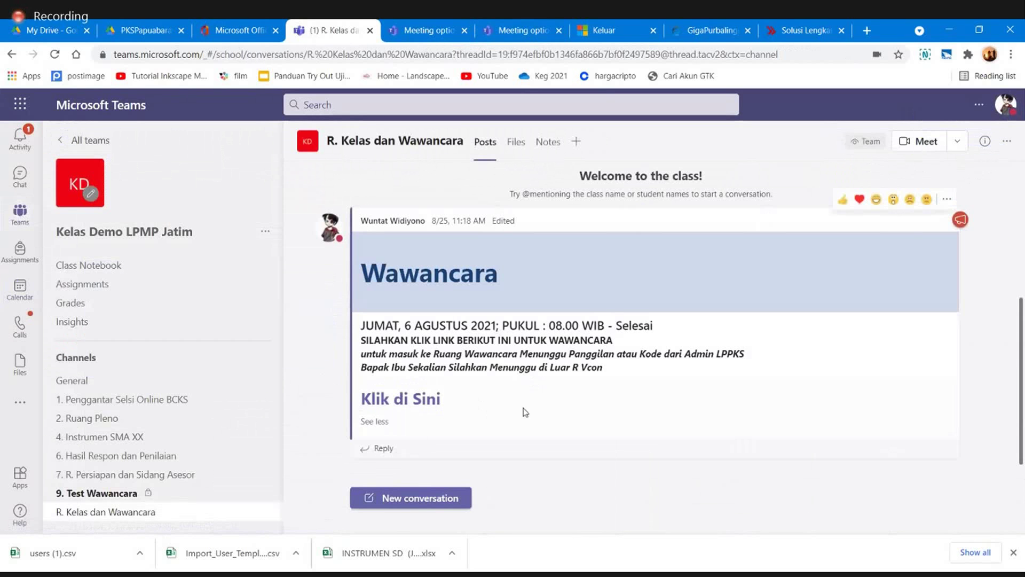
{"action": "left_click", "coordinate": [948, 202]}
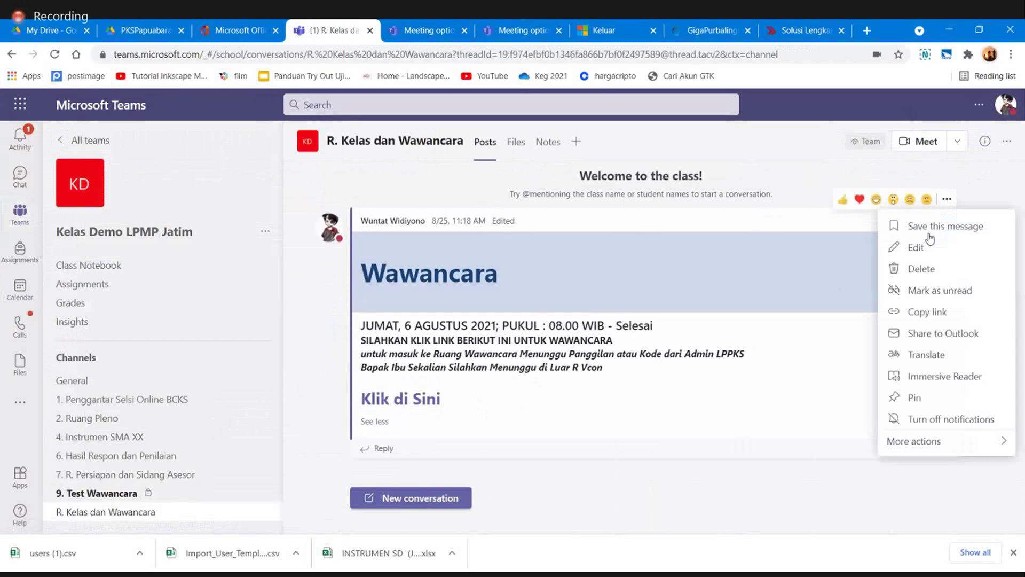
{"action": "left_click", "coordinate": [925, 247]}
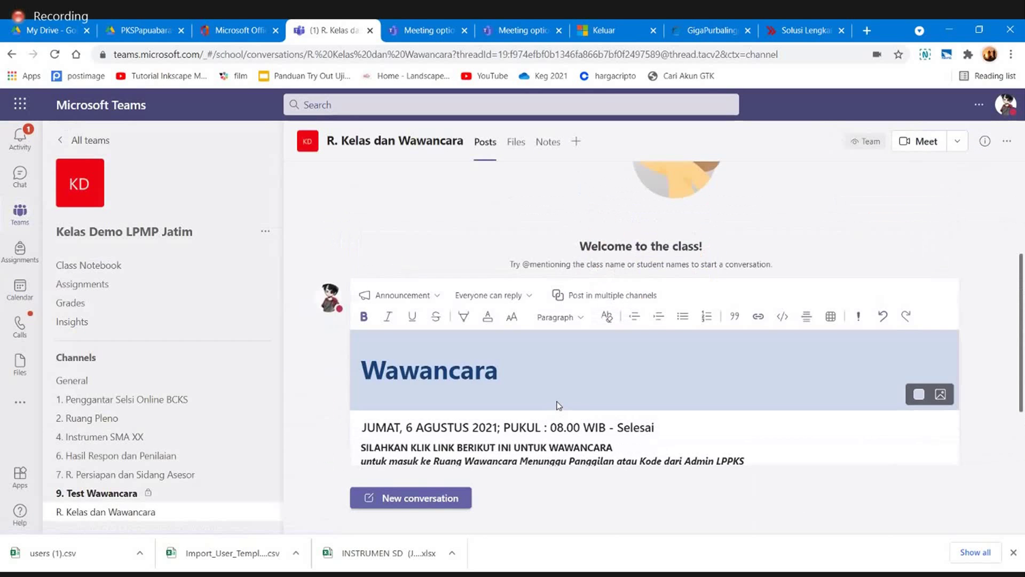
Step: Link the "Klik di Sini" text in the Wawancara announcement to the copied meeting address
{"action": "left_click_drag", "start_coordinate": [452, 406], "coordinate": [346, 406]}
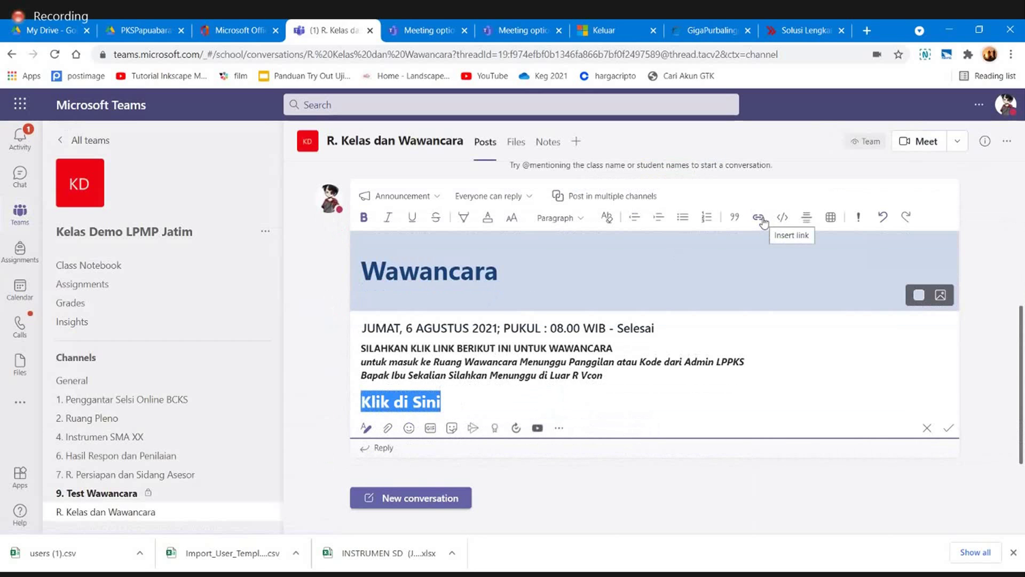
{"action": "left_click", "coordinate": [758, 217]}
{"action": "left_click", "coordinate": [776, 332]}
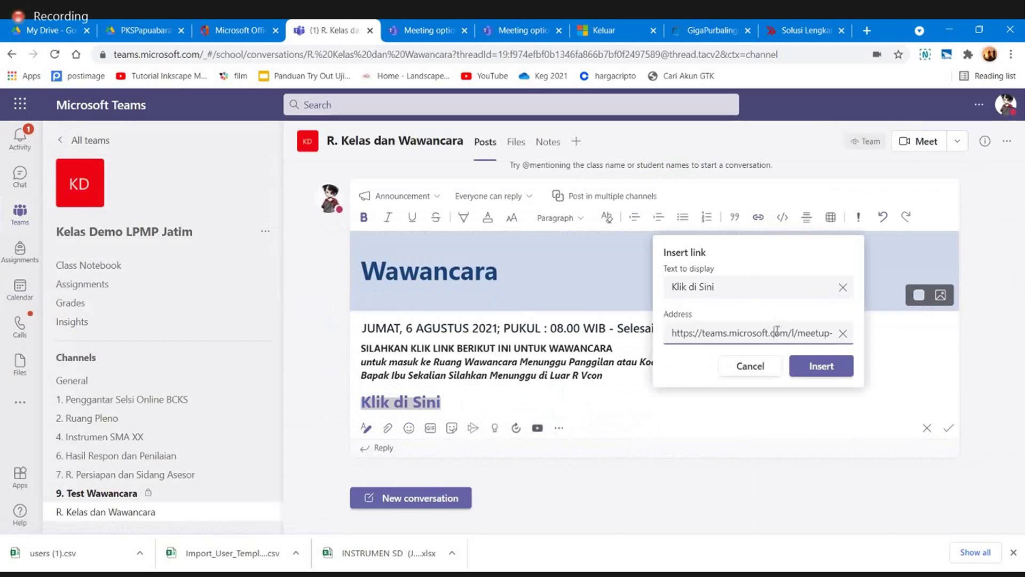
{"action": "key", "text": "ctrl+a"}
{"action": "key", "text": "End"}
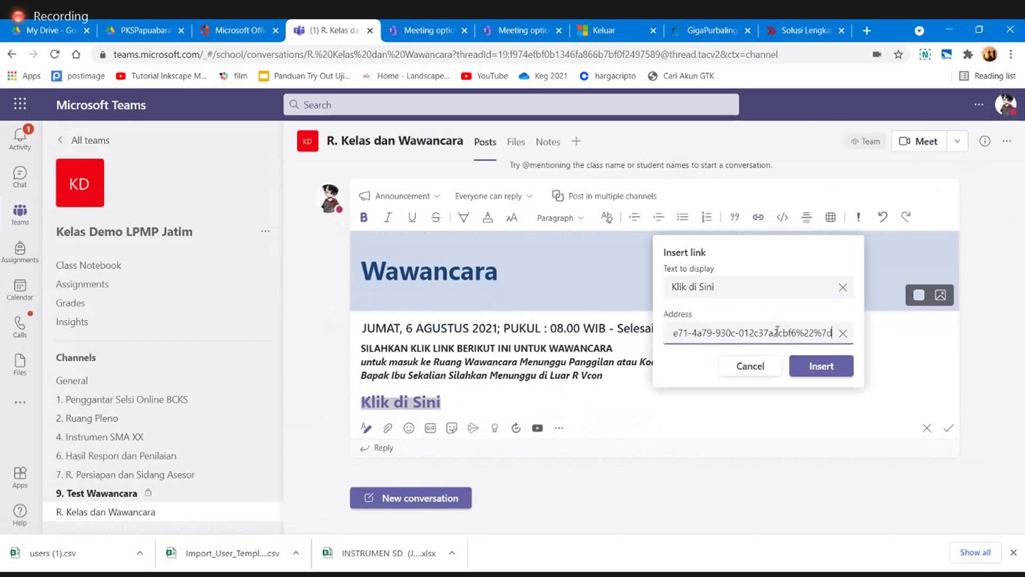
{"action": "left_click", "coordinate": [831, 371]}
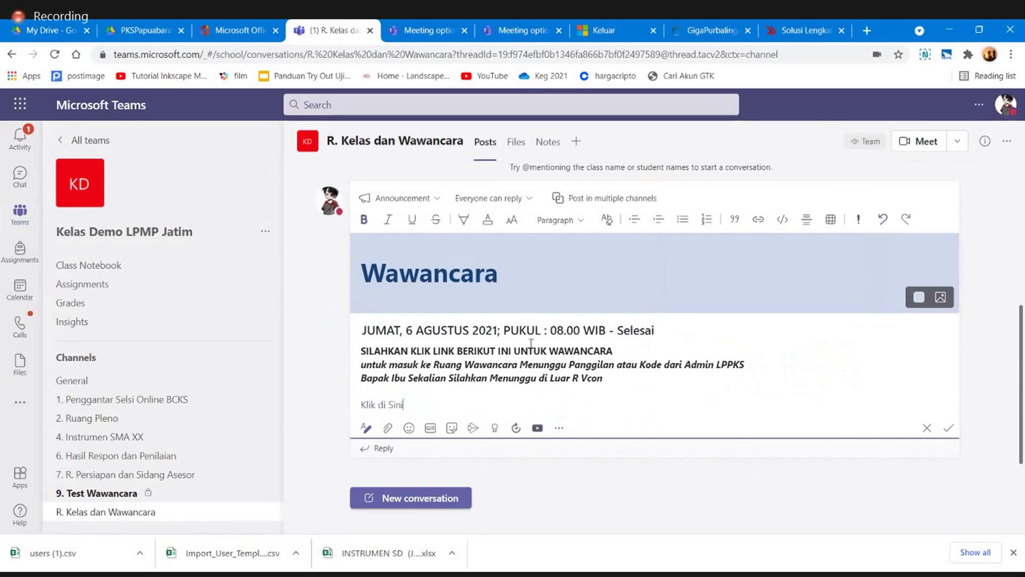
Step: Change the announcement's headline to "INSTRUMEN 1a dan 1b" and save the edited post
{"action": "double_click", "coordinate": [410, 276]}
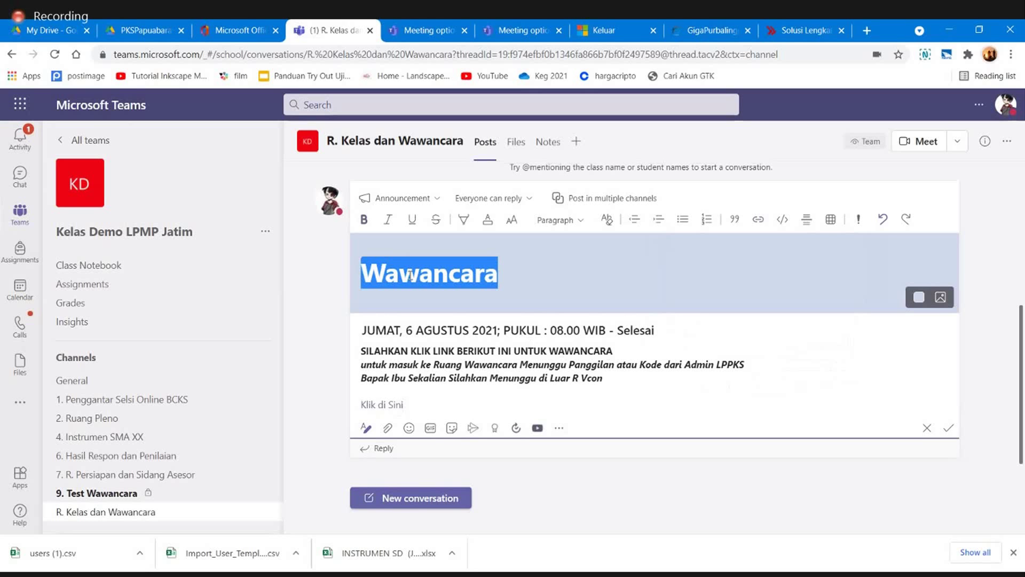
{"action": "type", "text": "Is"}
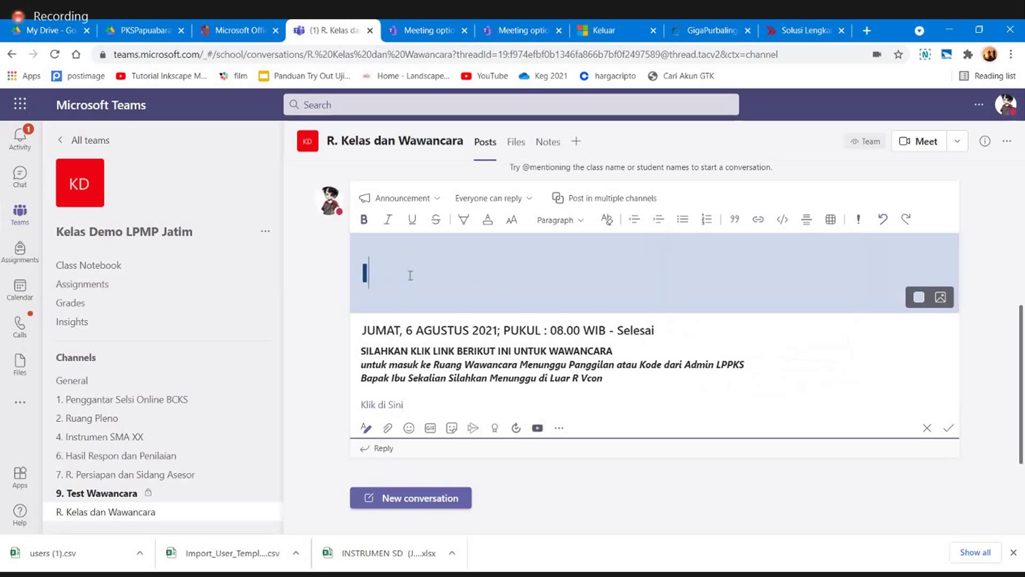
{"action": "key", "text": "BackSpace"}
{"action": "type", "text": "st"}
{"action": "key", "text": "BackSpace"}
{"action": "key", "text": "BackSpace"}
{"action": "type", "text": "Nstru"}
{"action": "key", "text": "BackSpace"}
{"action": "key", "text": "BackSpace"}
{"action": "key", "text": "BackSpace"}
{"action": "key", "text": "BackSpace"}
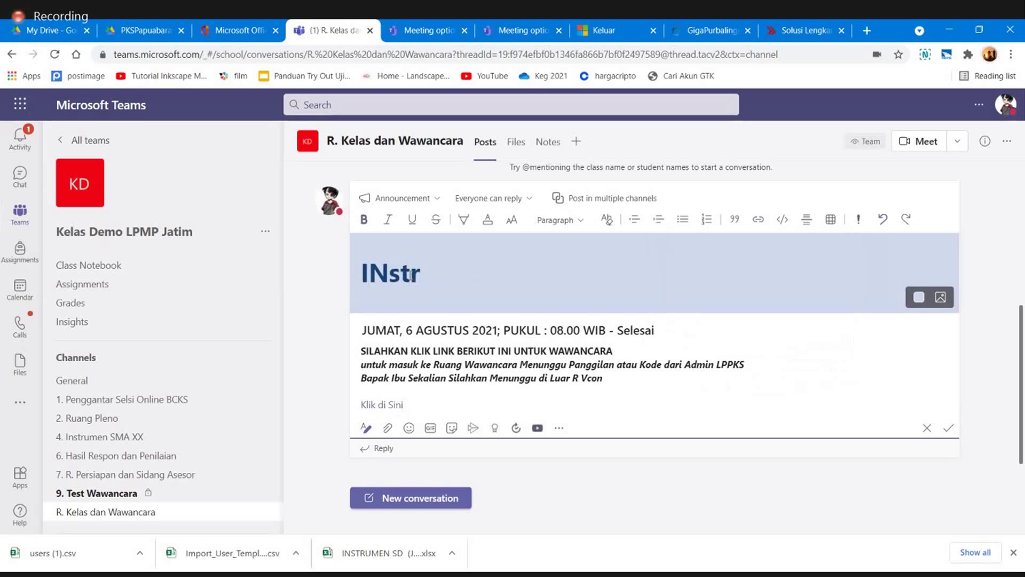
{"action": "type", "text": "STRUME"}
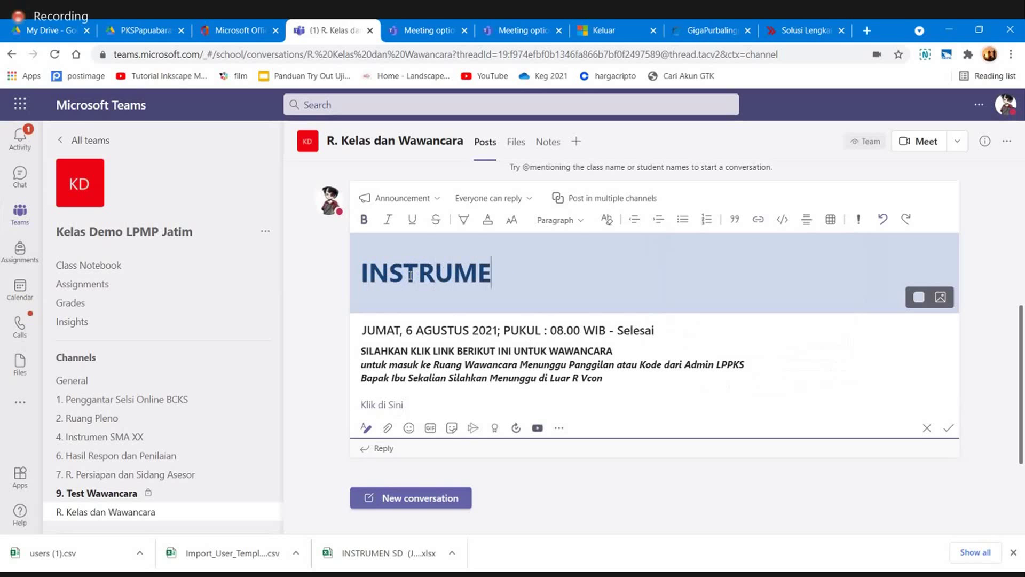
{"action": "type", "text": "N 1a "}
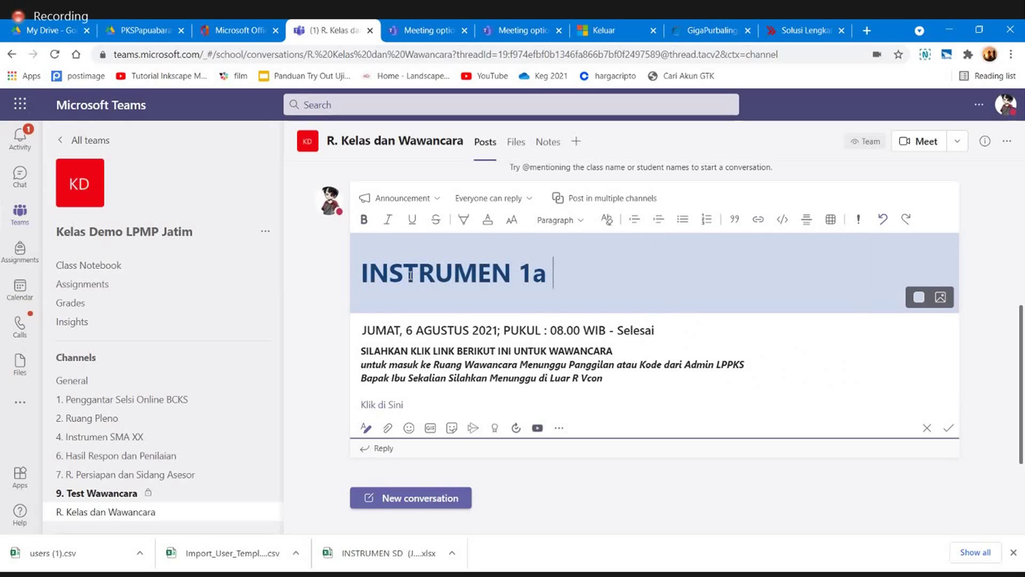
{"action": "type", "text": "dan 1b"}
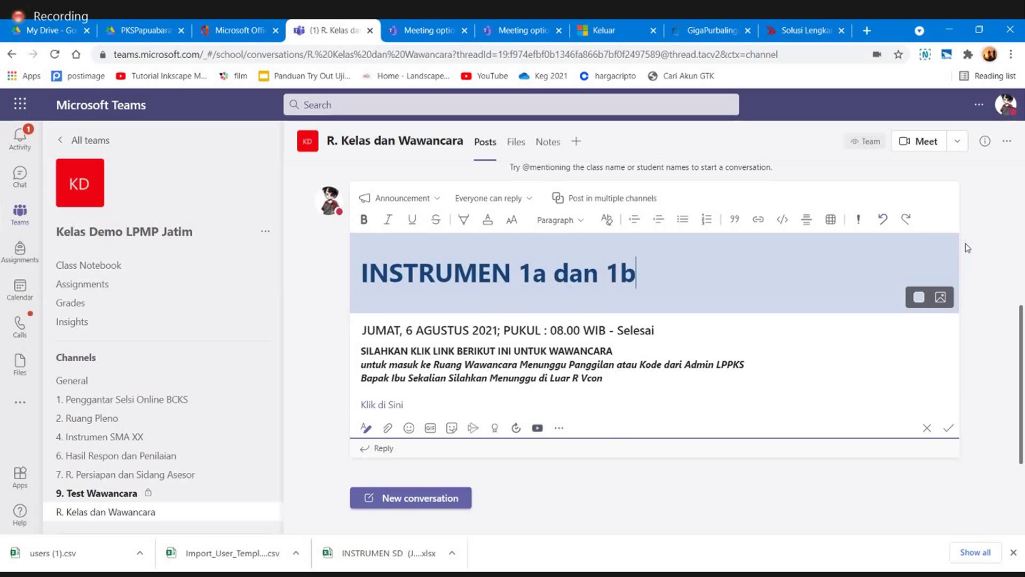
{"action": "left_click", "coordinate": [949, 428]}
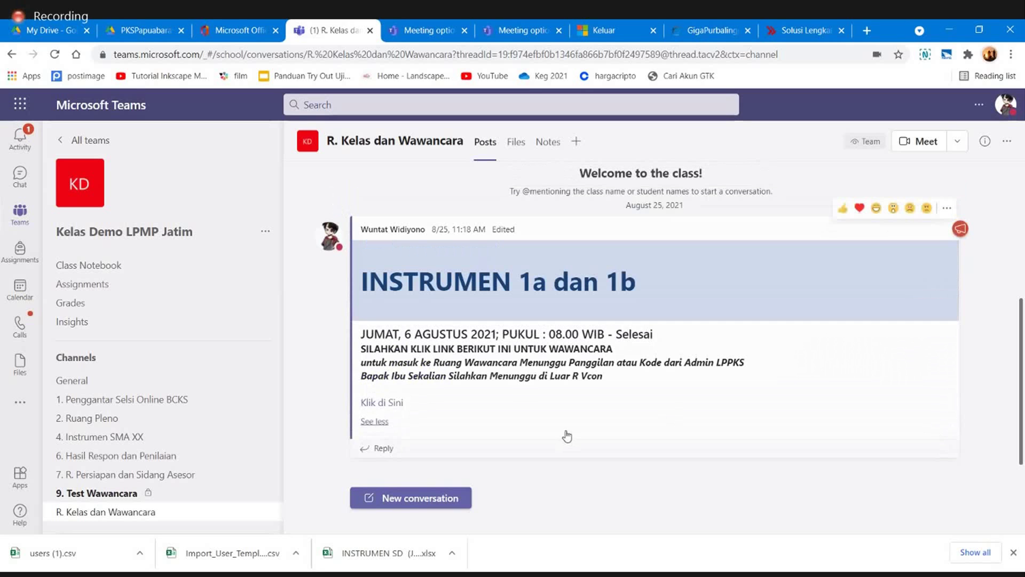
Step: Reopen the INSTRUMEN 1a dan 1b announcement for editing twice, saving it each time without changes
{"action": "left_click_drag", "start_coordinate": [605, 377], "coordinate": [353, 314]}
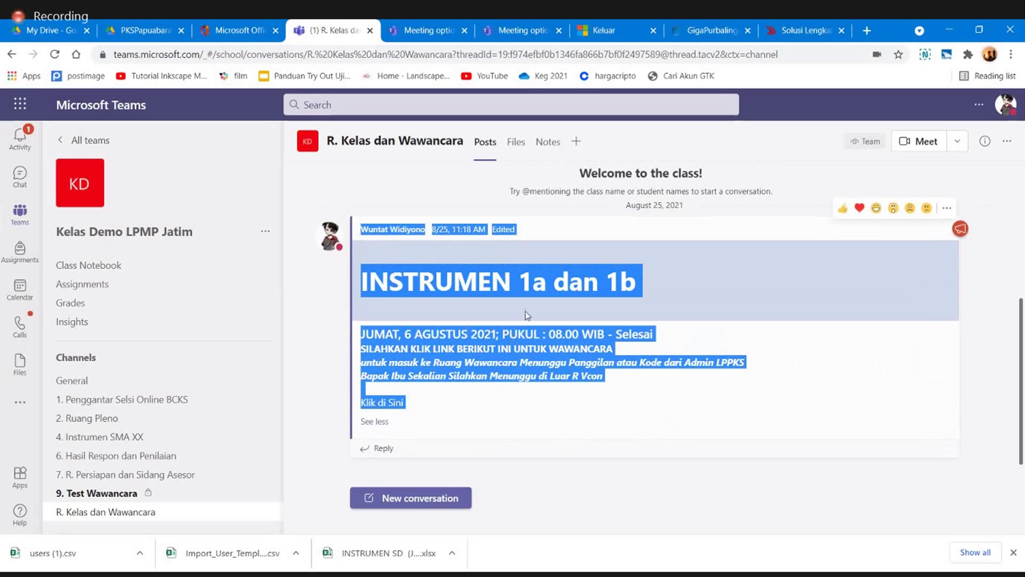
{"action": "left_click", "coordinate": [535, 288]}
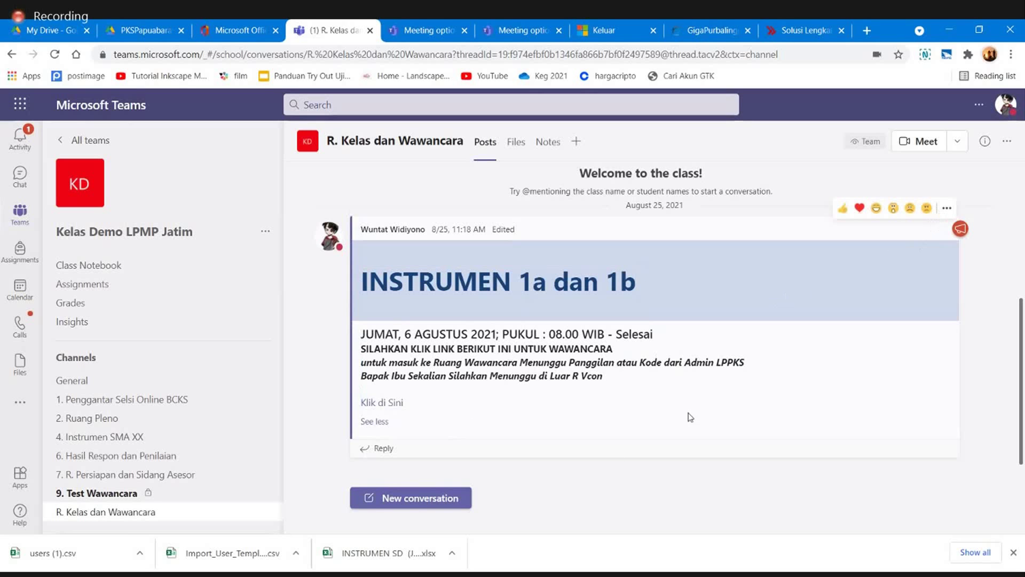
{"action": "left_click", "coordinate": [947, 207]}
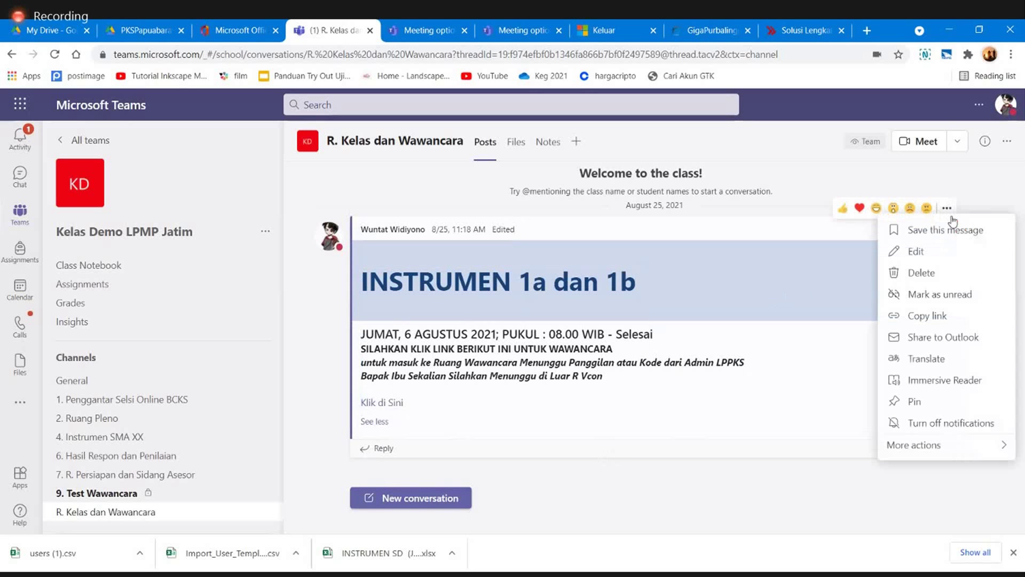
{"action": "left_click", "coordinate": [926, 255]}
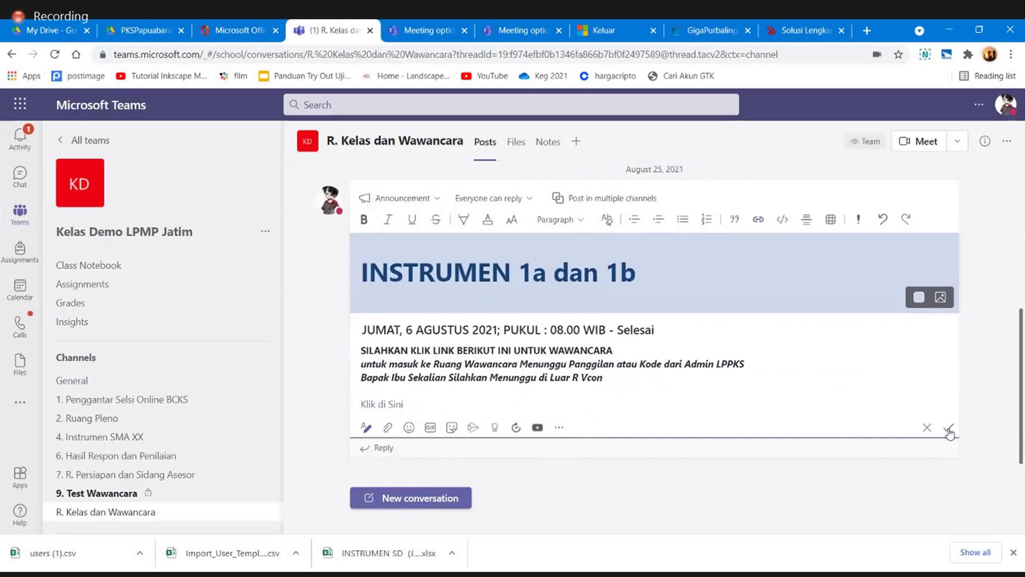
{"action": "left_click", "coordinate": [949, 429]}
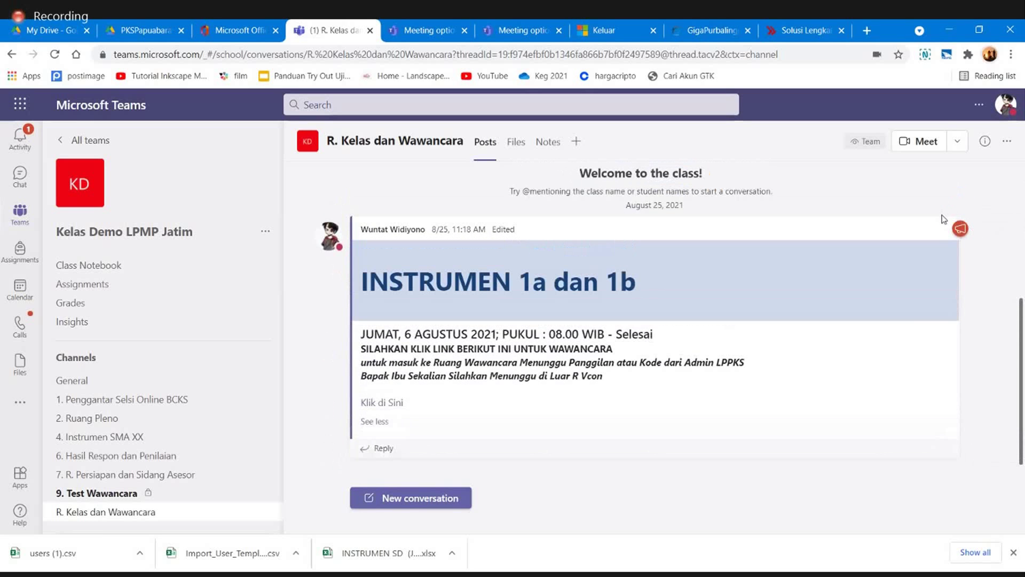
{"action": "mouse_move", "coordinate": [946, 214]}
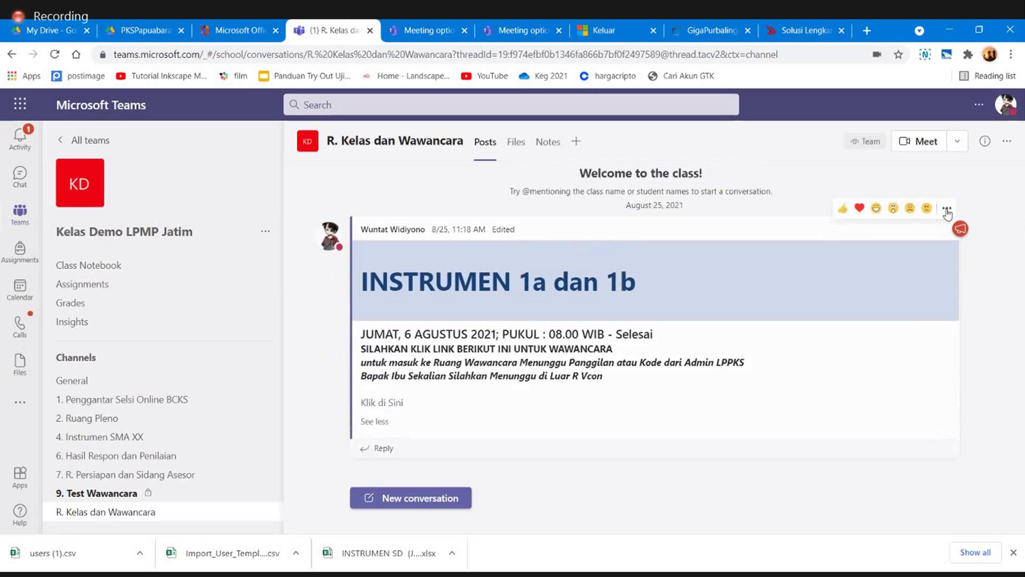
{"action": "left_click", "coordinate": [946, 212]}
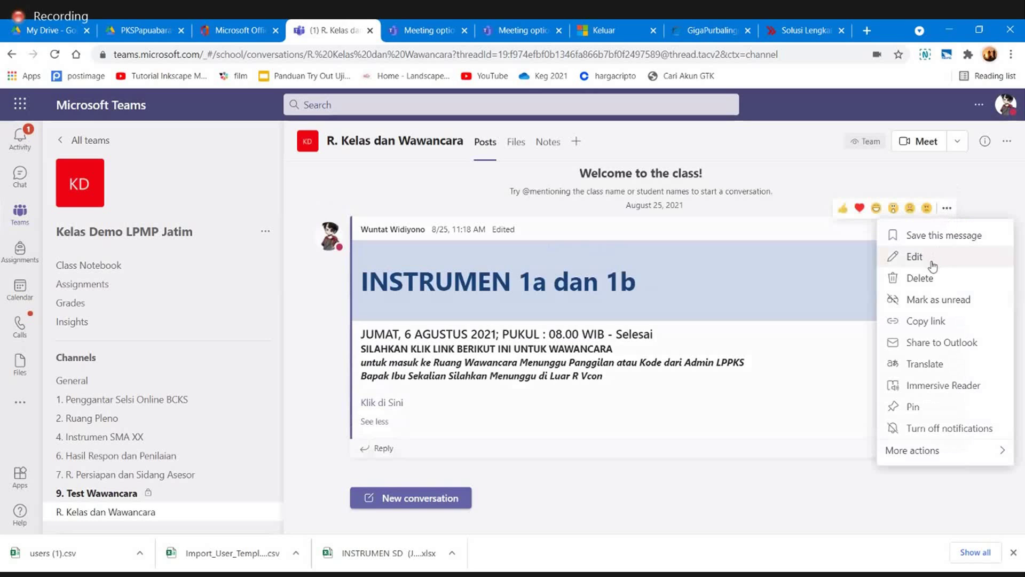
{"action": "left_click", "coordinate": [931, 261]}
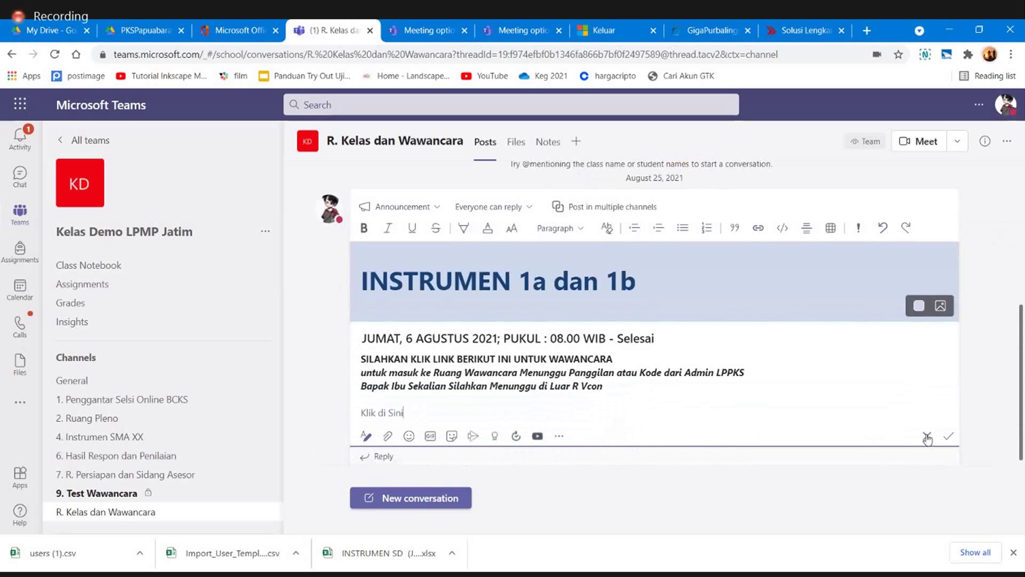
{"action": "left_click", "coordinate": [927, 437]}
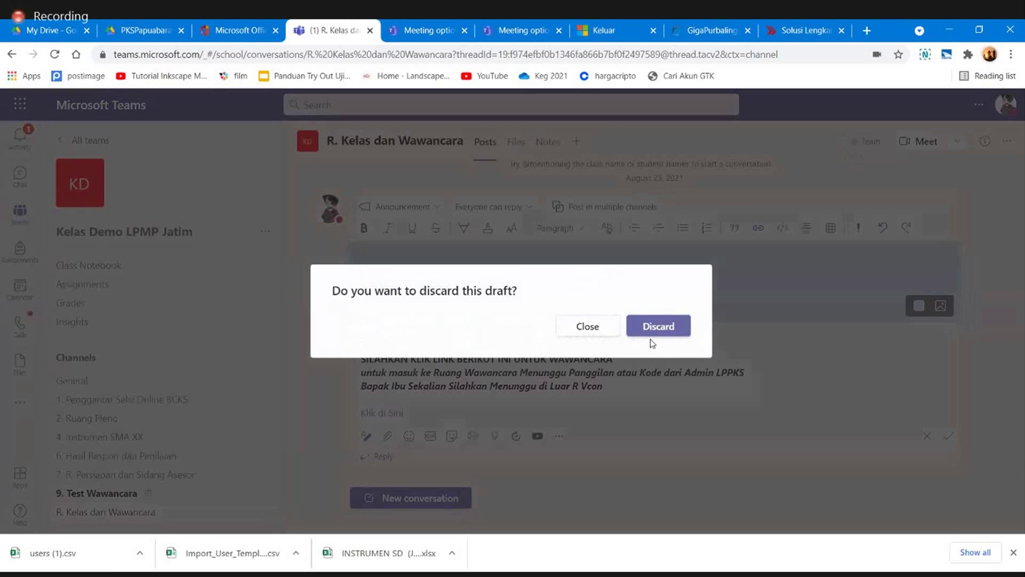
{"action": "left_click", "coordinate": [583, 335]}
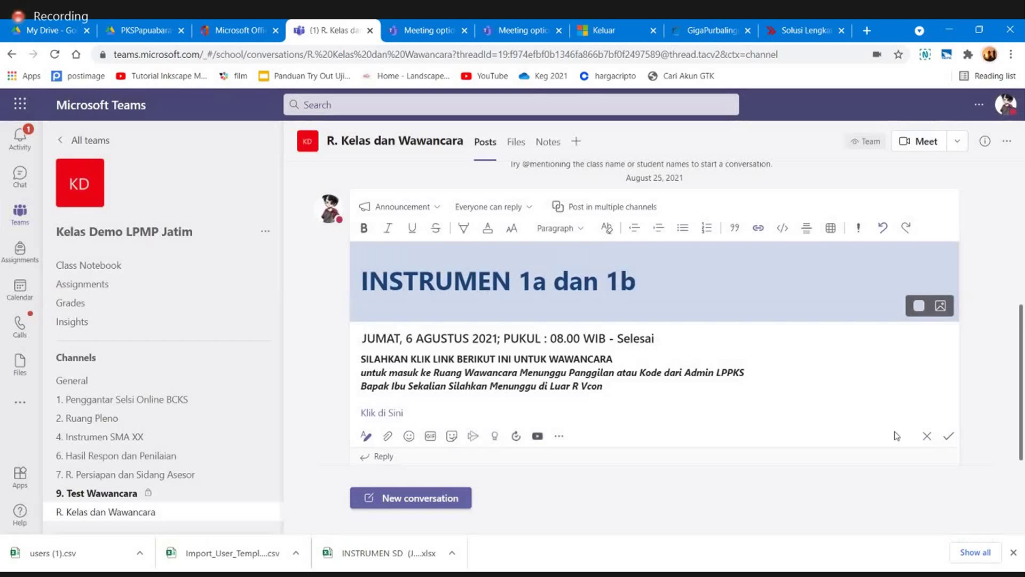
{"action": "left_click", "coordinate": [948, 436]}
Step: Start a new post in the R. Kelas dan Wawancara channel with expanded formatting and set its type to Announcement
{"action": "scroll", "coordinate": [736, 444], "scroll_direction": "up", "scroll_amount": 5}
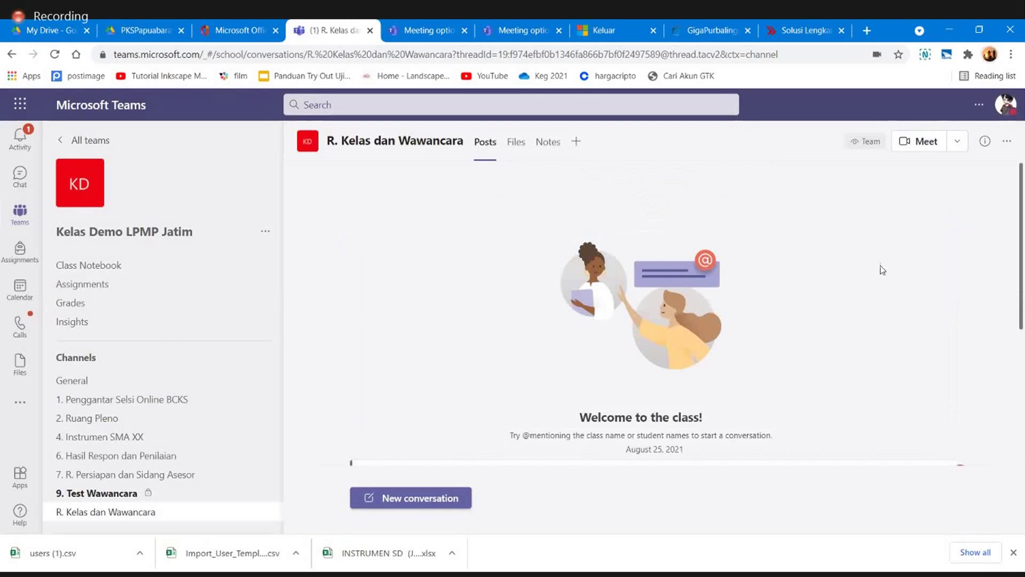
{"action": "scroll", "coordinate": [882, 270], "scroll_direction": "up", "scroll_amount": 2}
{"action": "left_click", "coordinate": [449, 498]}
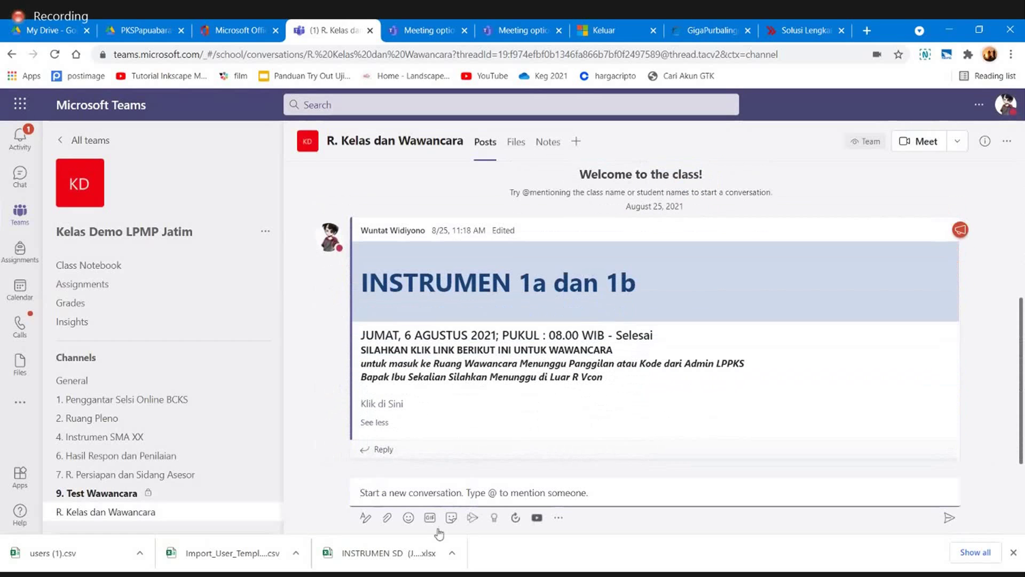
{"action": "left_click", "coordinate": [366, 517]}
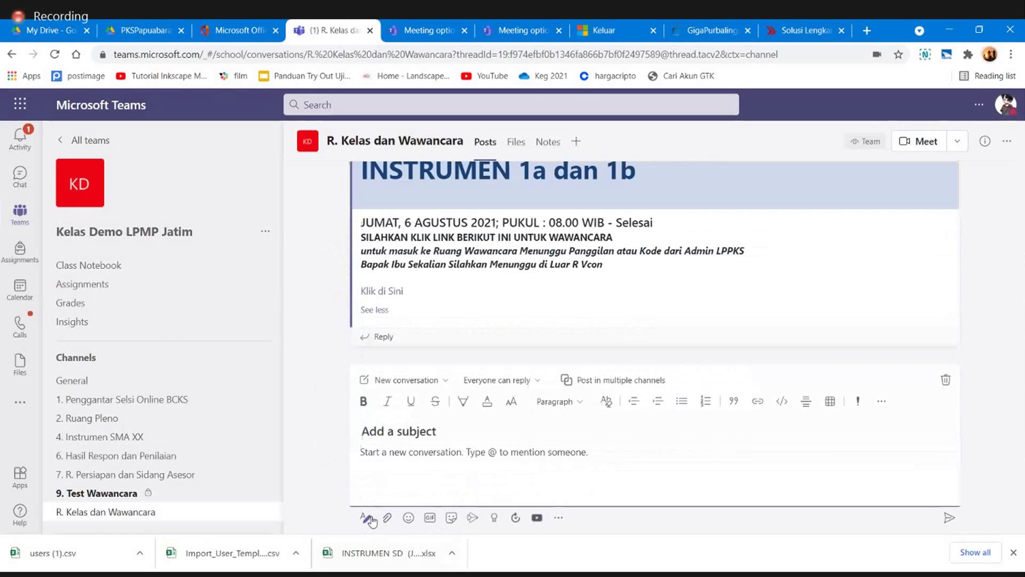
{"action": "left_click", "coordinate": [368, 521]}
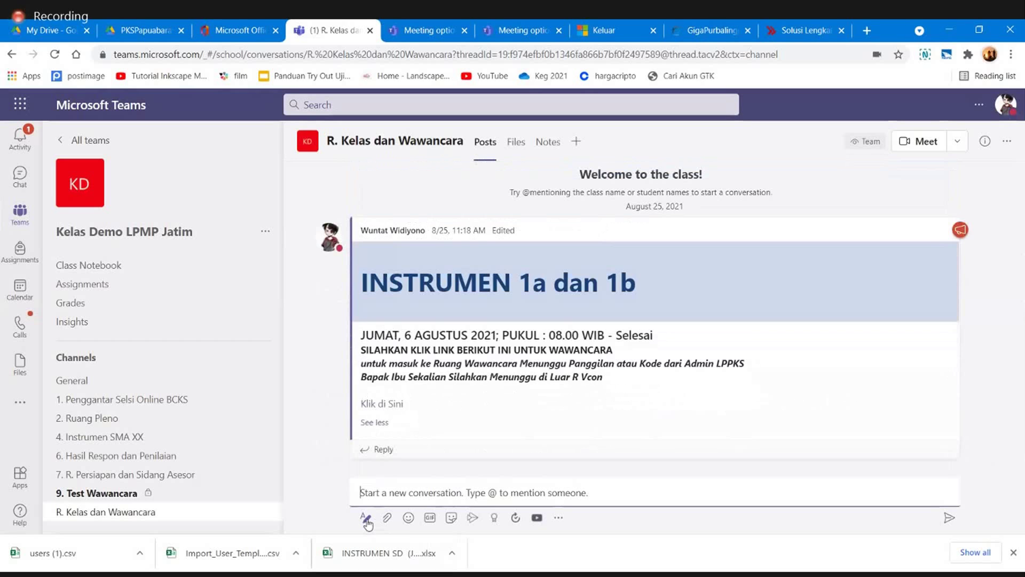
{"action": "left_click", "coordinate": [367, 521]}
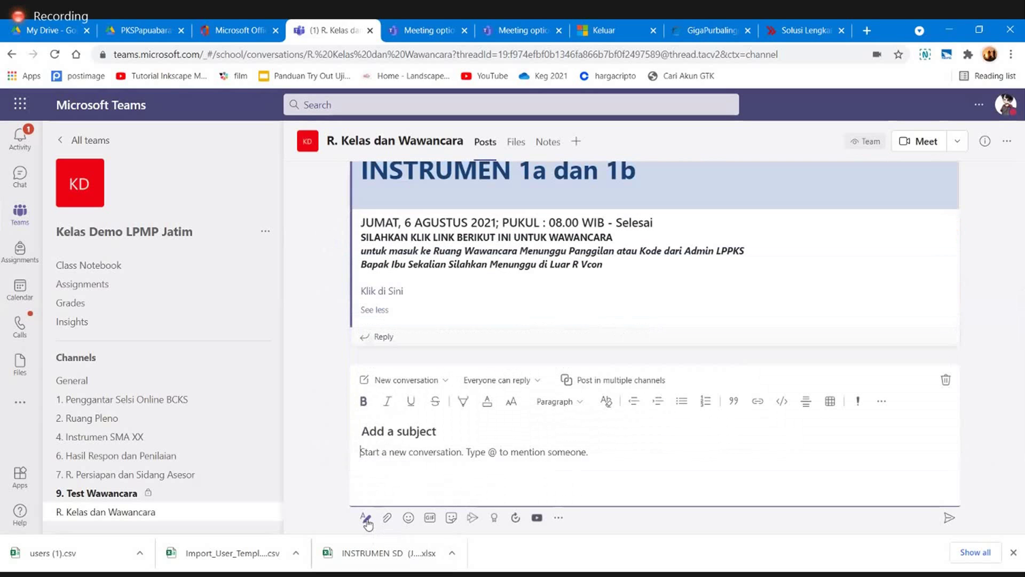
{"action": "left_click", "coordinate": [449, 385]}
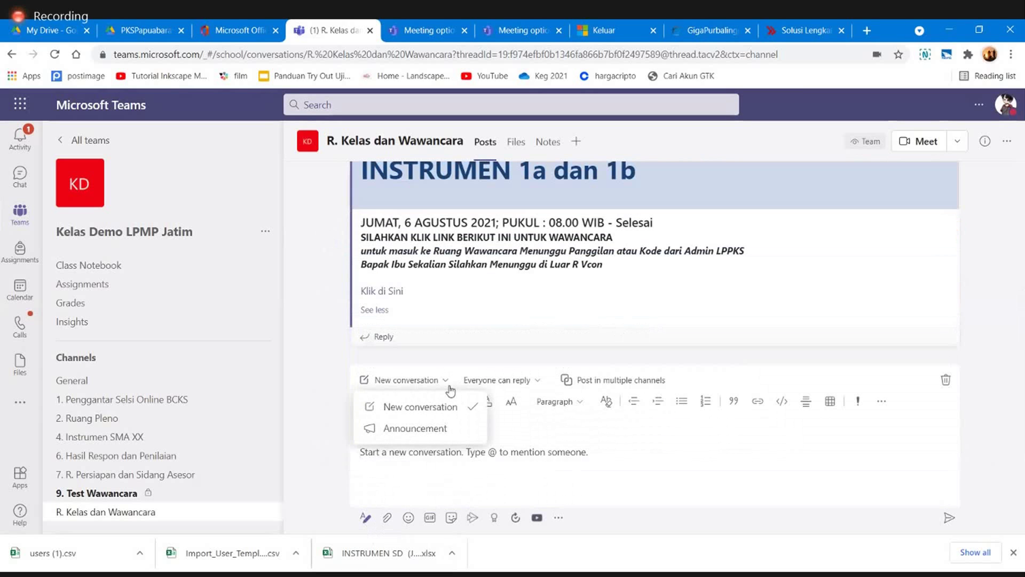
{"action": "left_click", "coordinate": [437, 428]}
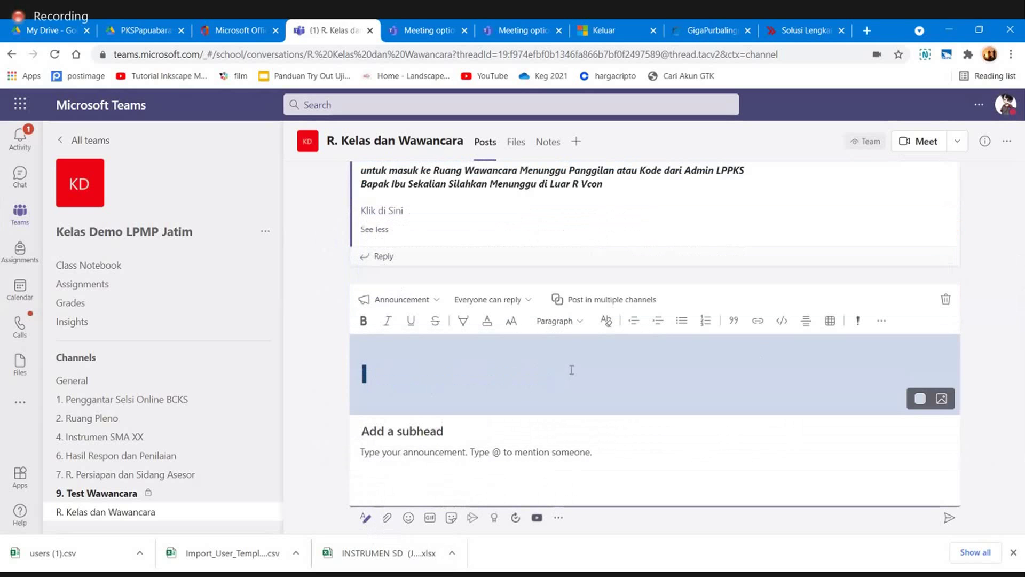
Step: Enter "INSTRUMEN 2 dan 3" as the headline of the new announcement
{"action": "type", "text": "INSTRU"}
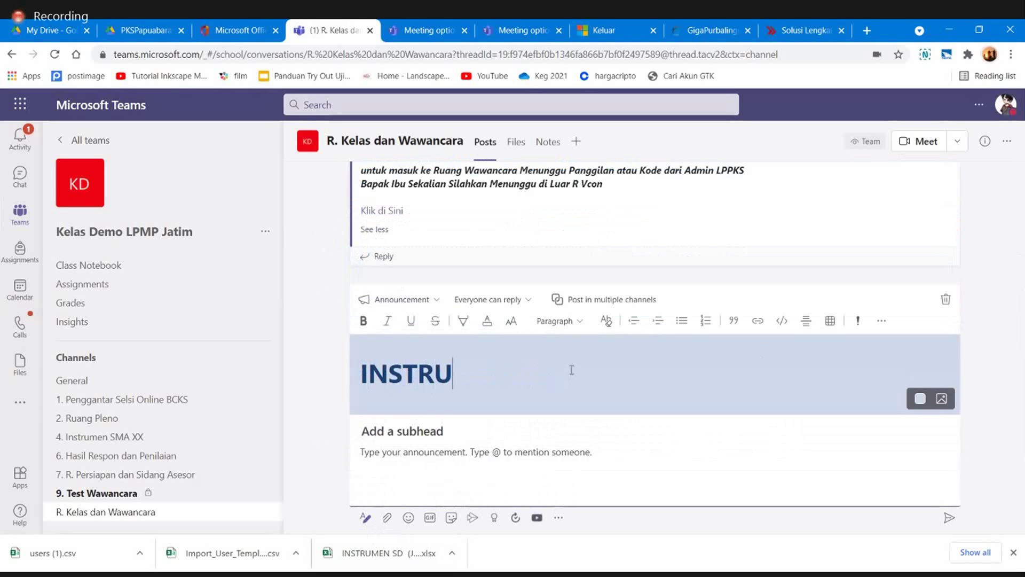
{"action": "type", "text": "MEN 1"}
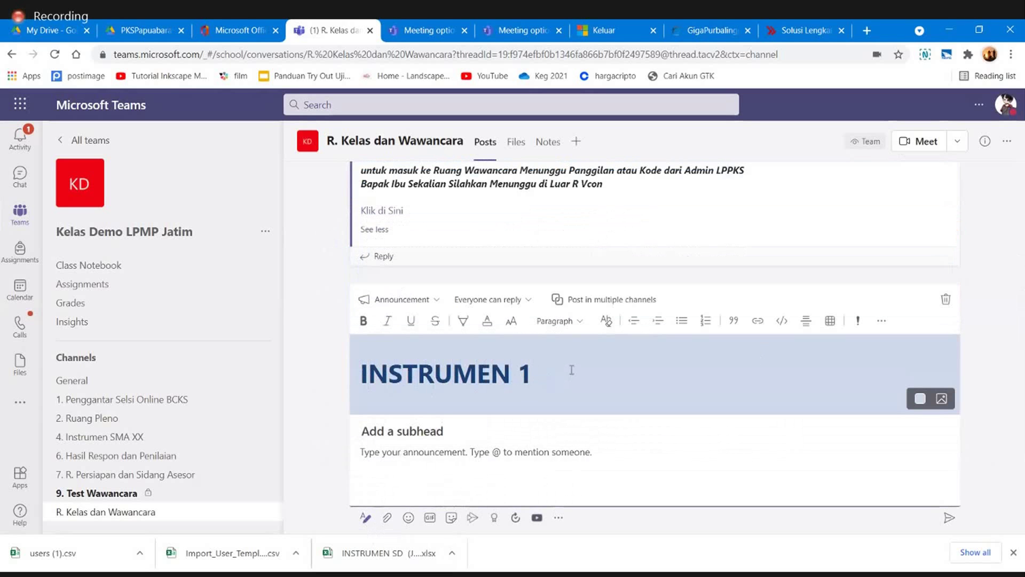
{"action": "key", "text": "BackSpace"}
{"action": "type", "text": "2 dan 3"}
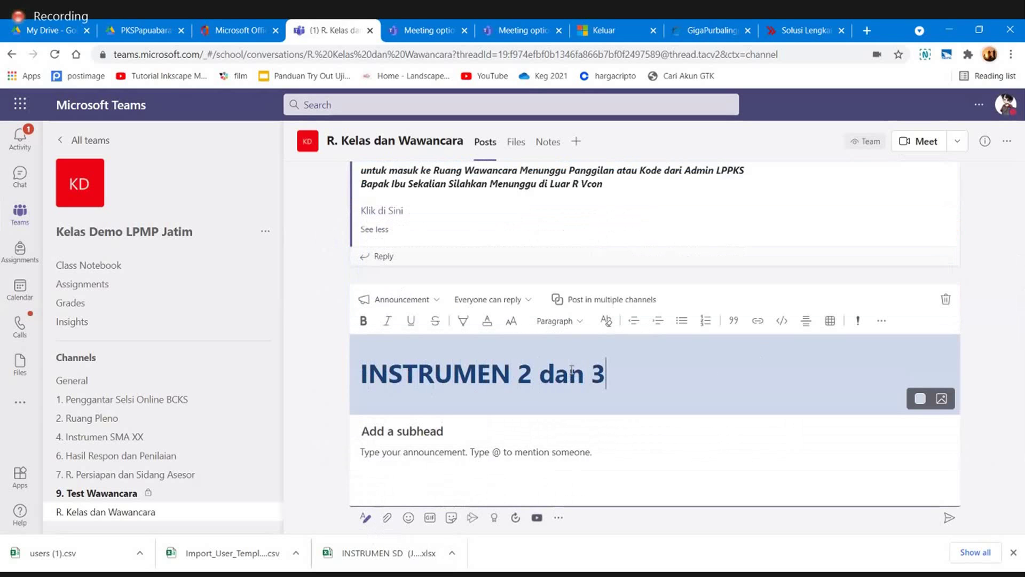
Step: Enter "Selasa, 7 september 2021" as the new announcement's subhead
{"action": "left_click", "coordinate": [437, 431]}
{"action": "scroll", "coordinate": [511, 249], "scroll_direction": "up", "scroll_amount": 3}
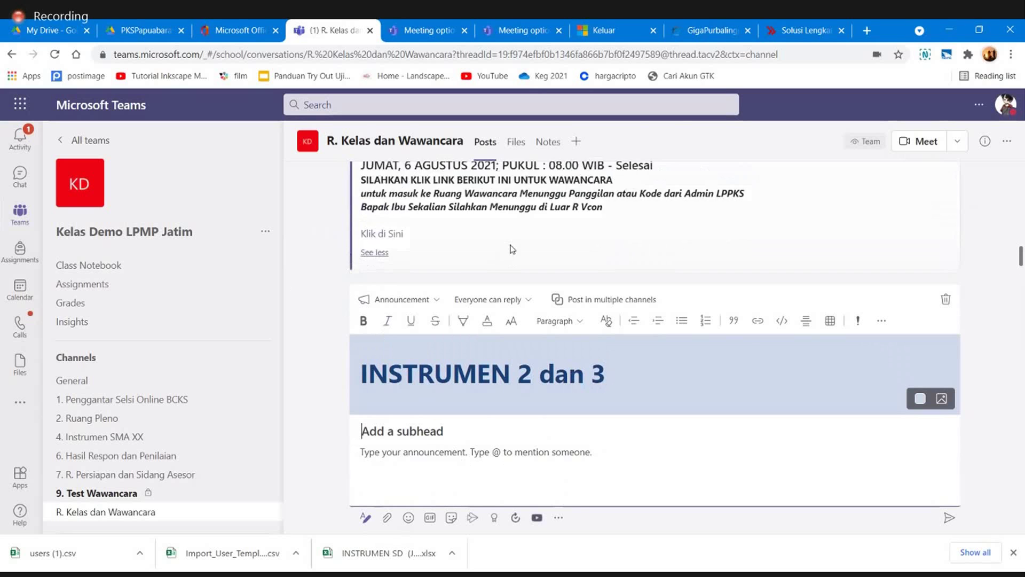
{"action": "scroll", "coordinate": [511, 249], "scroll_direction": "down", "scroll_amount": 2}
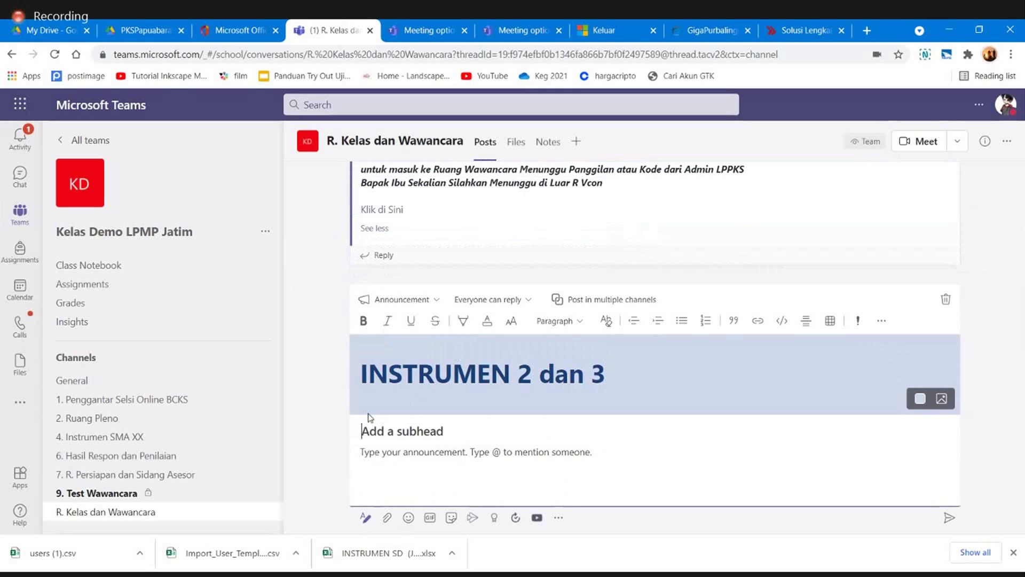
{"action": "type", "text": "Selasa"}
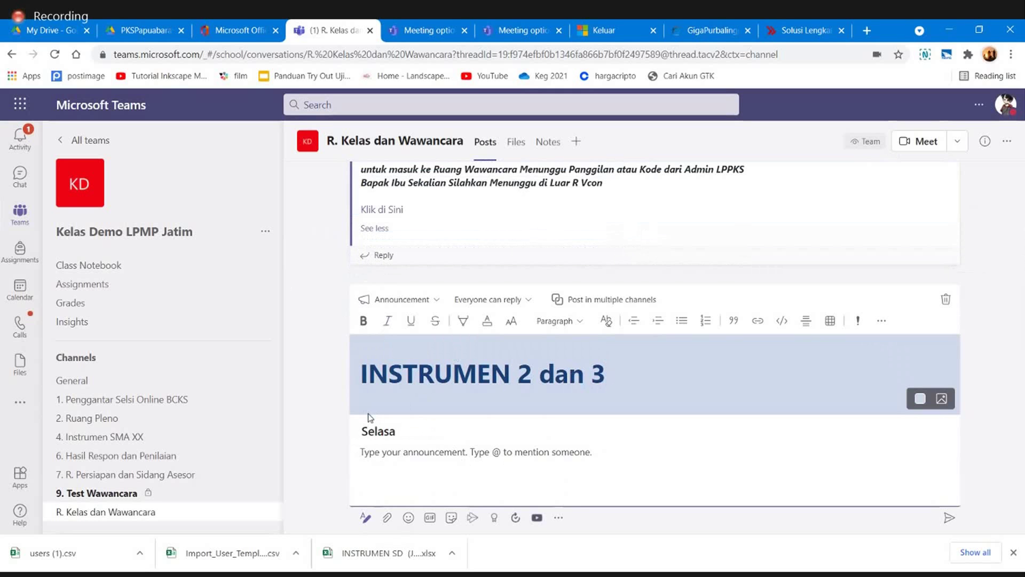
{"action": "type", "text": "7"}
{"action": "type", "text": ", "}
{"action": "type", "text": "7 septem"}
{"action": "type", "text": "ber 2021"}
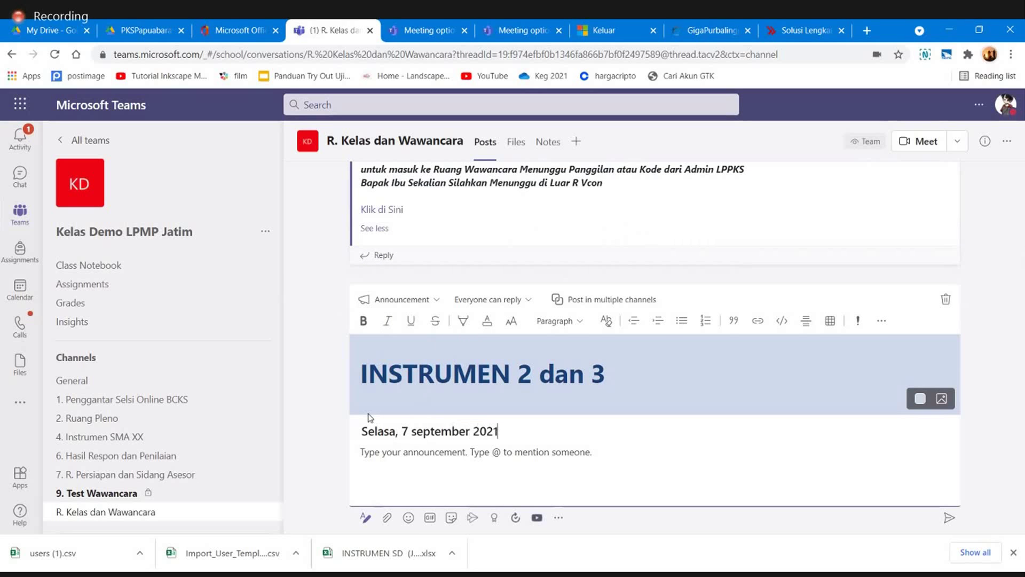
Step: Extend the announcement's subhead with ", mulai pukul 08.00" after the date
{"action": "type", "text": ", mulai puku"}
{"action": "type", "text": "l "}
{"action": "type", "text": "2"}
{"action": "type", "text": "08"}
{"action": "type", "text": ".00"}
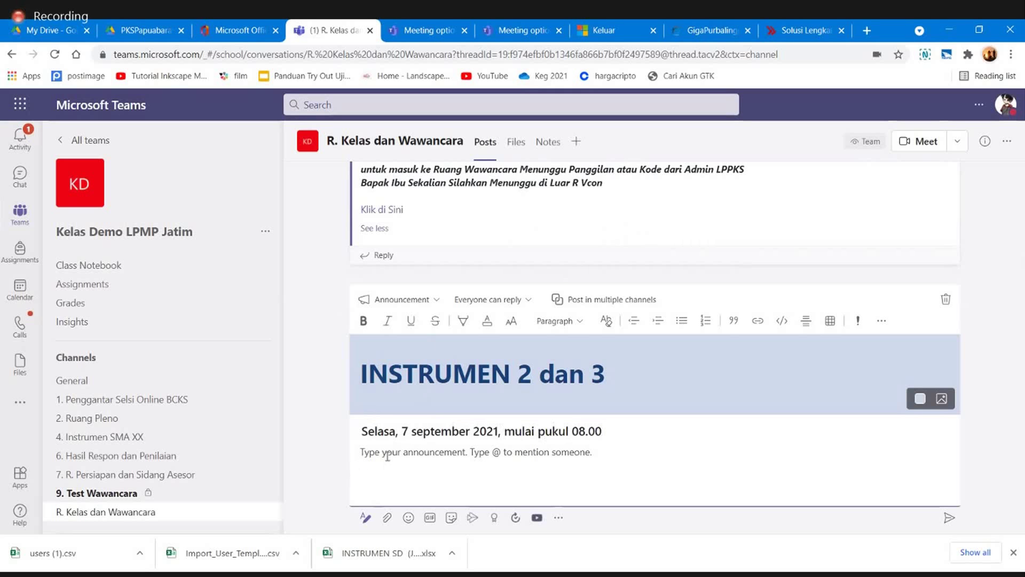
Step: Write the announcement body "Bapak ibu silahkan join di ruangan 20 menit sebelum kegiatan di mulai" with "silahkan klik disini" on the second line
{"action": "type", "text": "Bapak "}
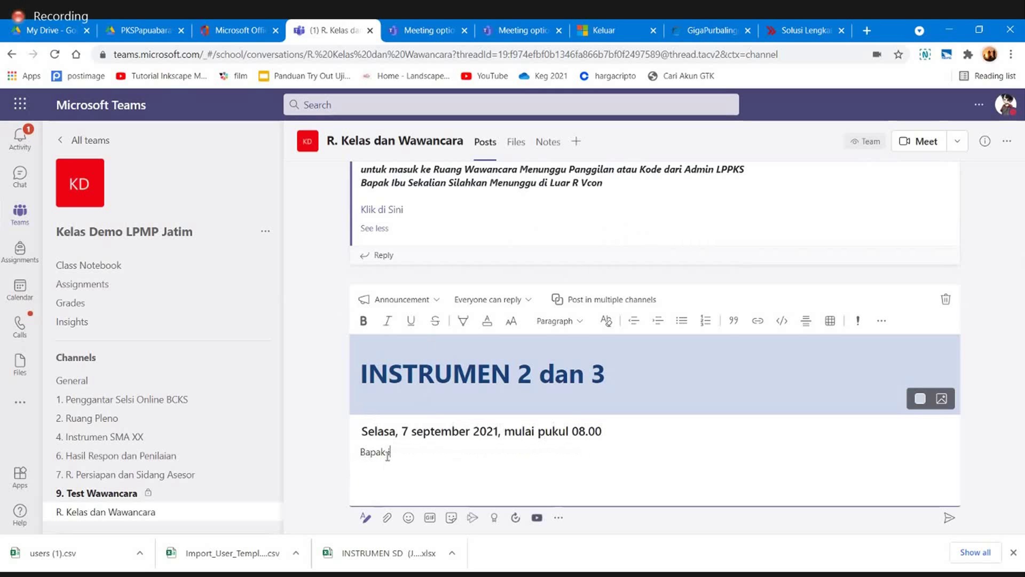
{"action": "type", "text": "ibu"}
{"action": "key", "text": "BackSpace"}
{"action": "type", "text": "lhak"}
{"action": "key", "text": "BackSpace"}
{"action": "type", "text": "hkan join di ruangan "}
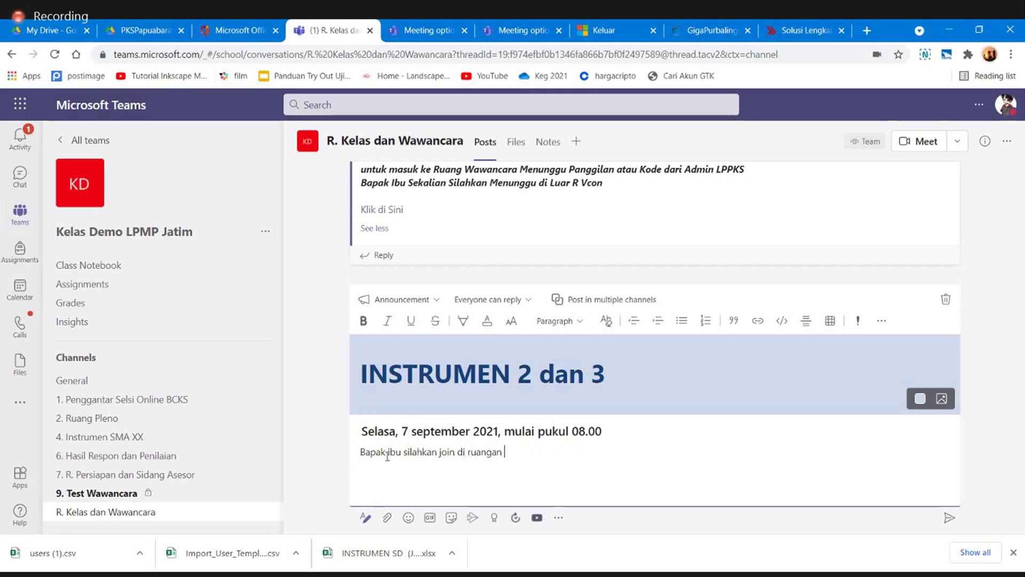
{"action": "type", "text": "20 menit sebelum kegiata"}
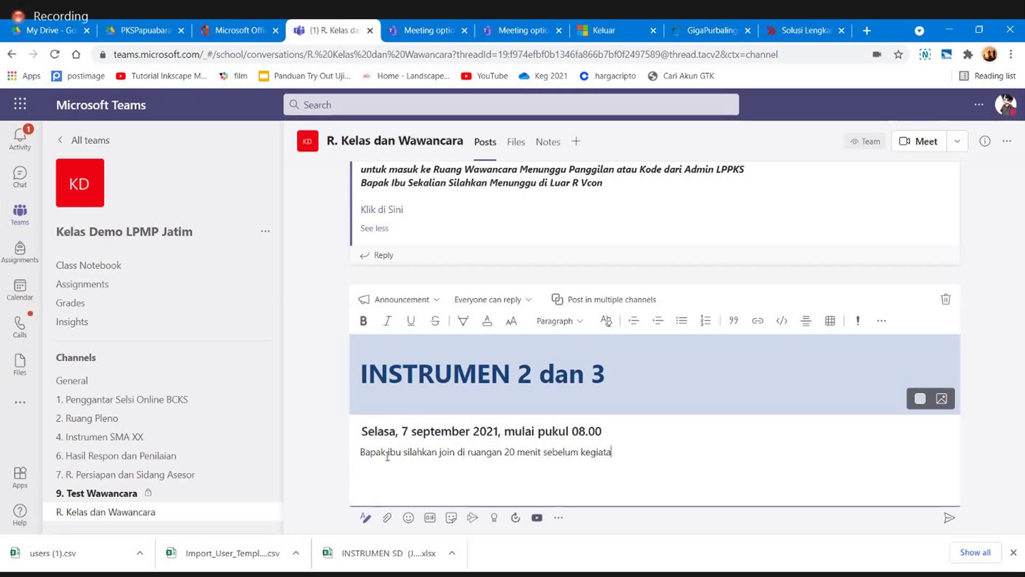
{"action": "type", "text": "n di mu"}
{"action": "key", "text": "BackSpace"}
{"action": "type", "text": "mulai"}
{"action": "key", "text": "Return"}
{"action": "type", "text": "silahkan klik disini"}
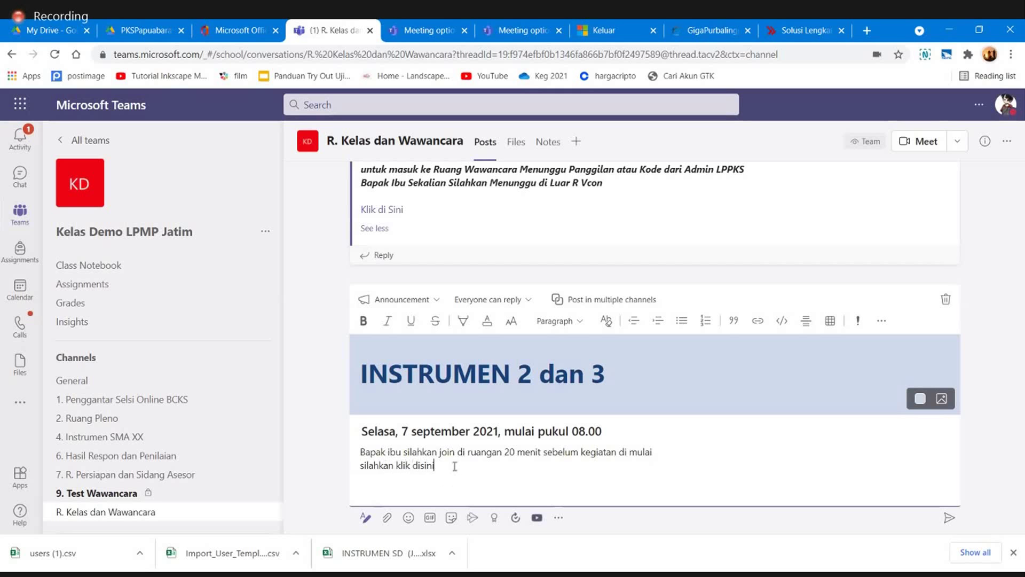
Step: Link the words "klik disini" in the announcement body to the copied Teams meeting address
{"action": "left_click_drag", "start_coordinate": [446, 465], "coordinate": [397, 466]}
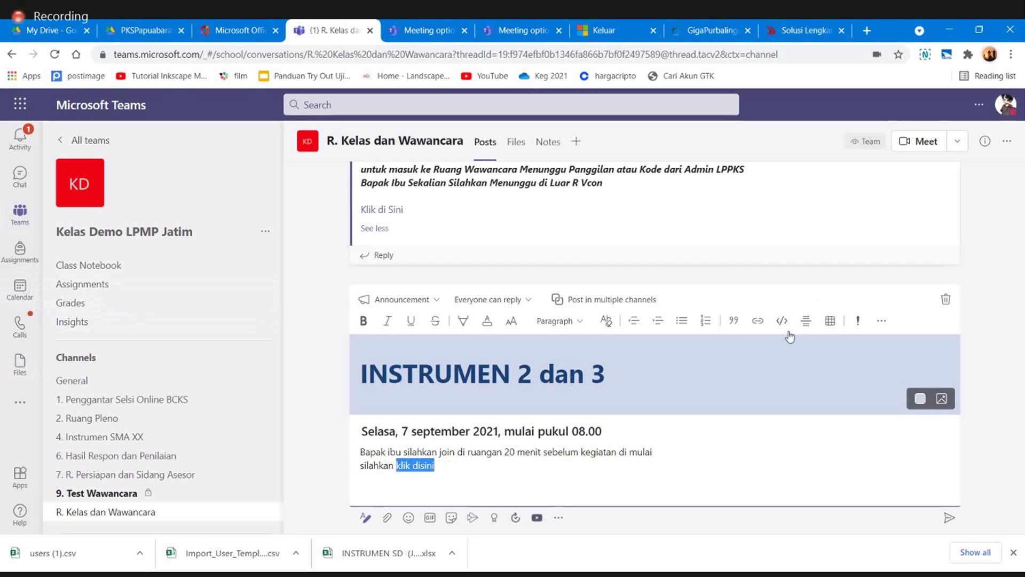
{"action": "left_click", "coordinate": [758, 320]}
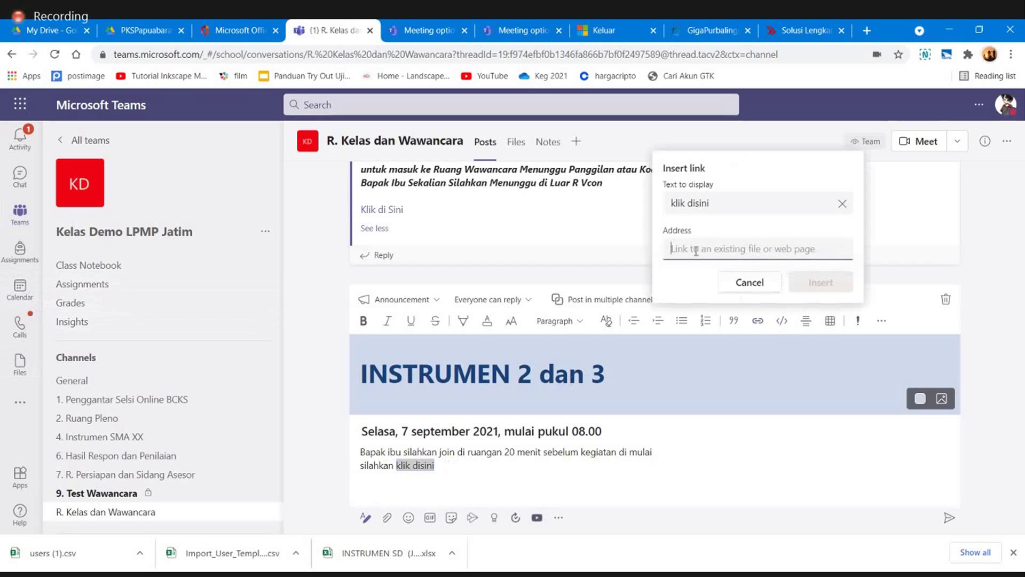
{"action": "key", "text": "ctrl+v"}
{"action": "left_click", "coordinate": [825, 280]}
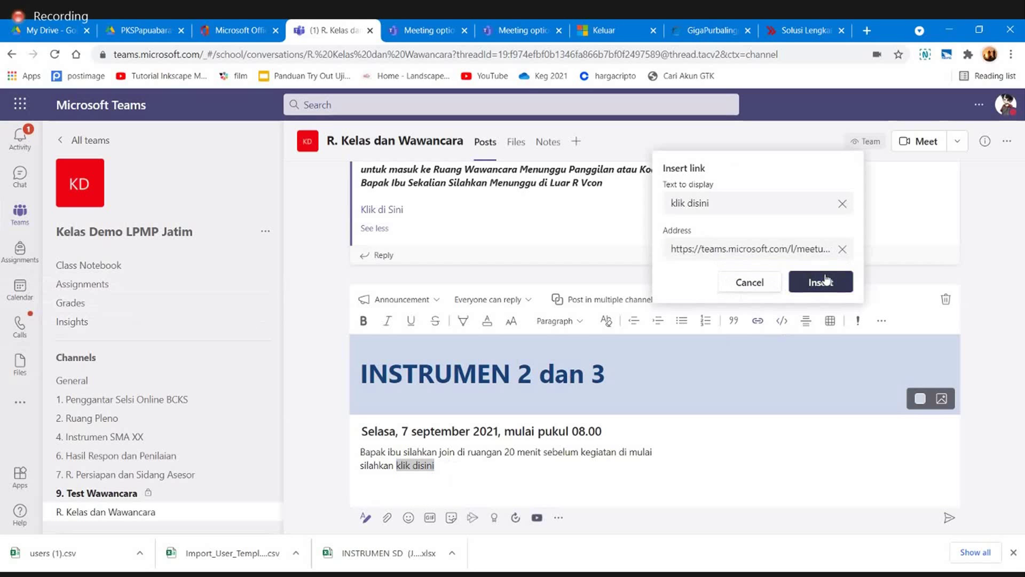
Step: Format the "klik disini" link as bold in Large size and post the announcement
{"action": "left_click_drag", "start_coordinate": [444, 465], "coordinate": [396, 465]}
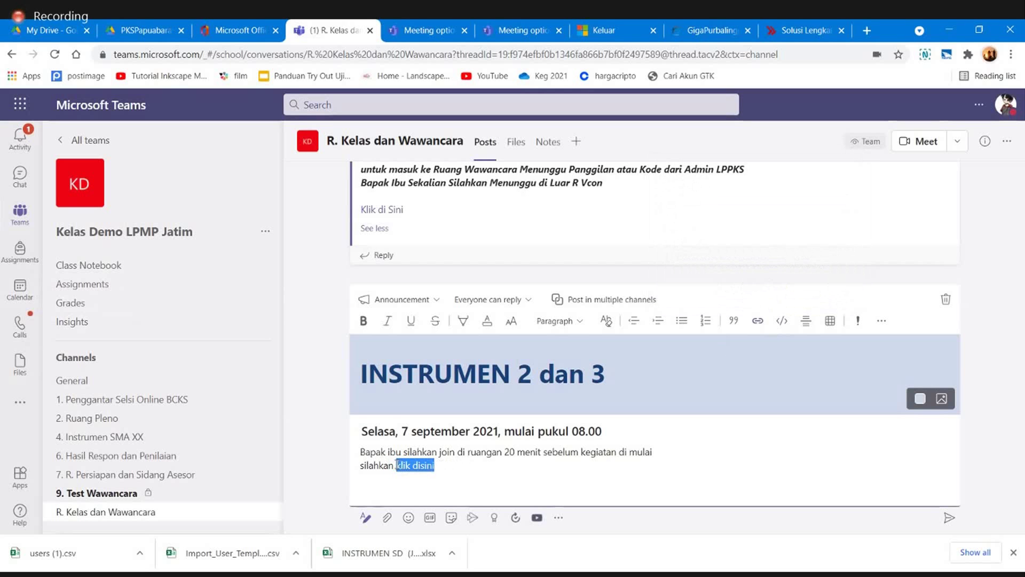
{"action": "left_click", "coordinate": [363, 321]}
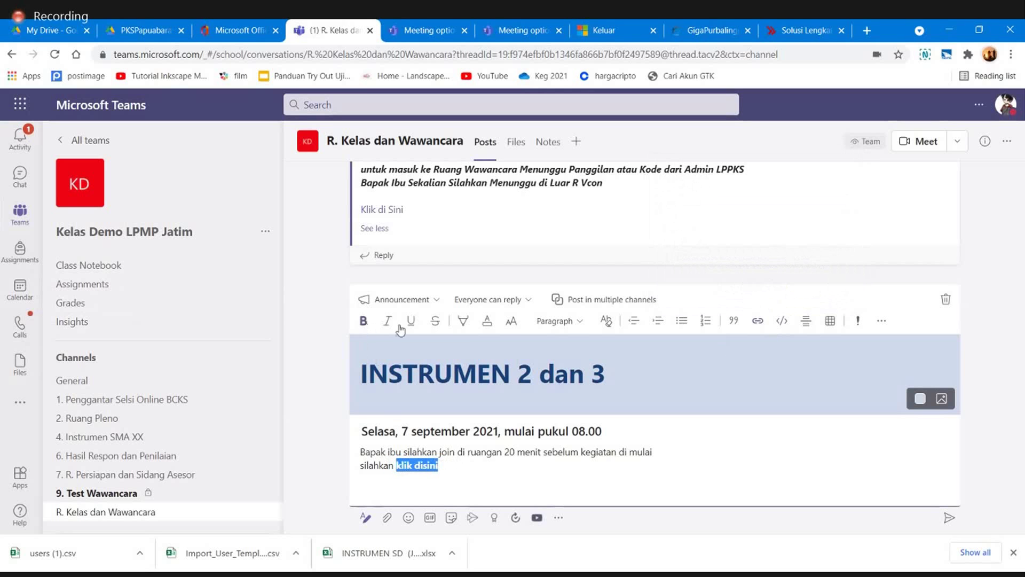
{"action": "left_click", "coordinate": [511, 322]}
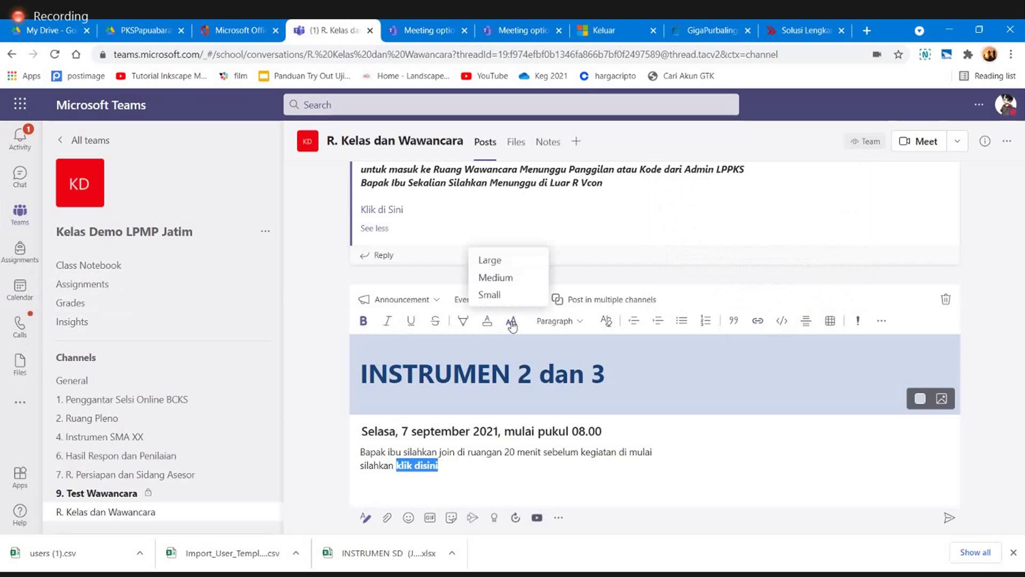
{"action": "left_click", "coordinate": [502, 260]}
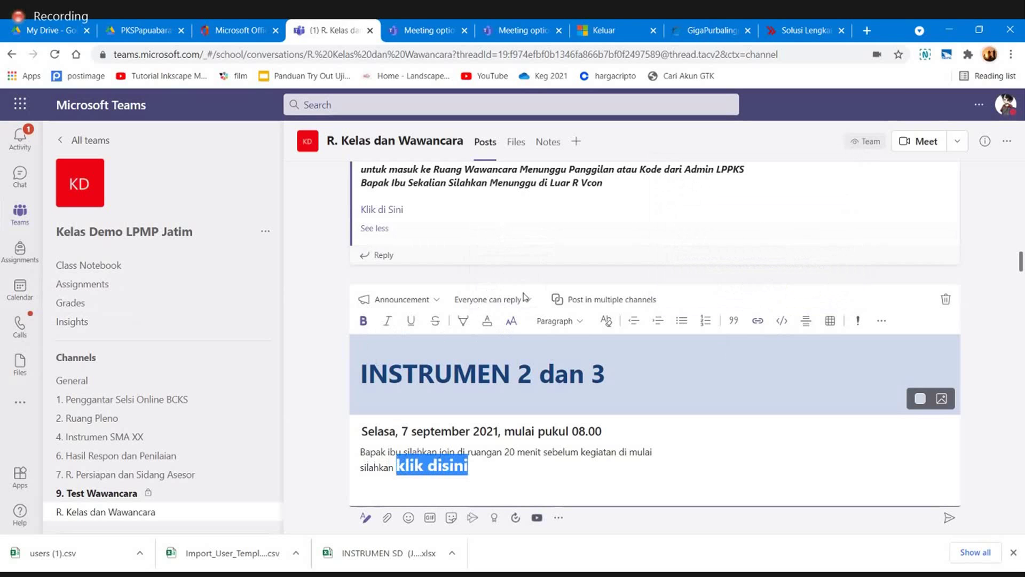
{"action": "left_click", "coordinate": [648, 446]}
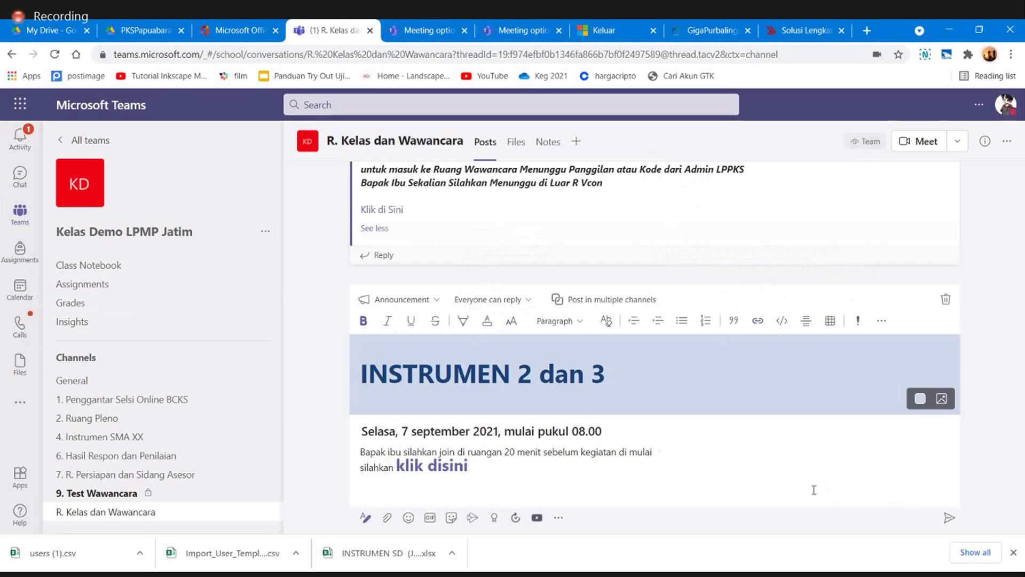
{"action": "left_click", "coordinate": [949, 517]}
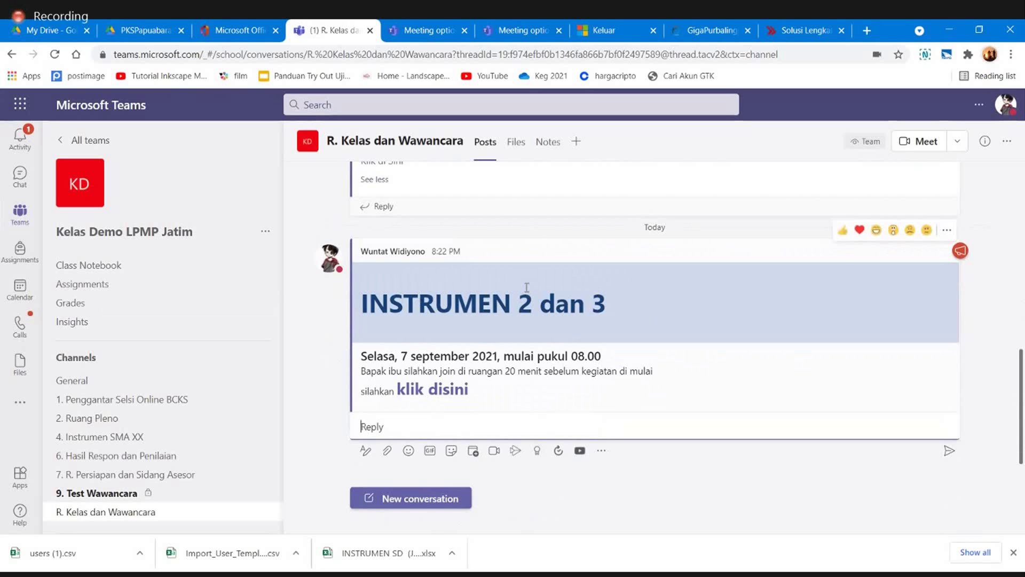
Step: Reopen the Kelas Demo LPMP Jatim team from the overview of all teams and go to its R. Kelas dan Wawancara channel
{"action": "scroll", "coordinate": [524, 304], "scroll_direction": "up", "scroll_amount": 3}
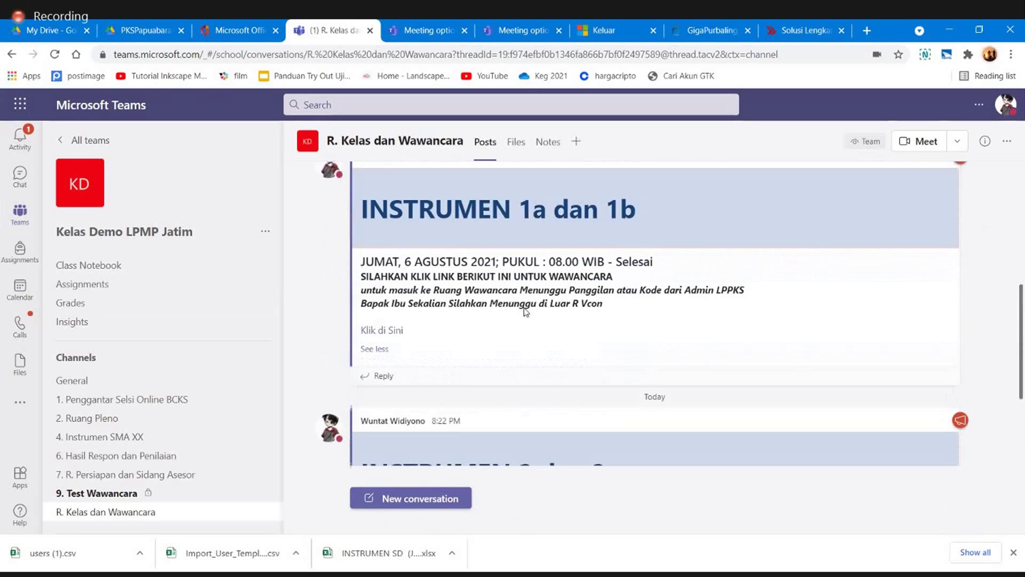
{"action": "left_click", "coordinate": [23, 218]}
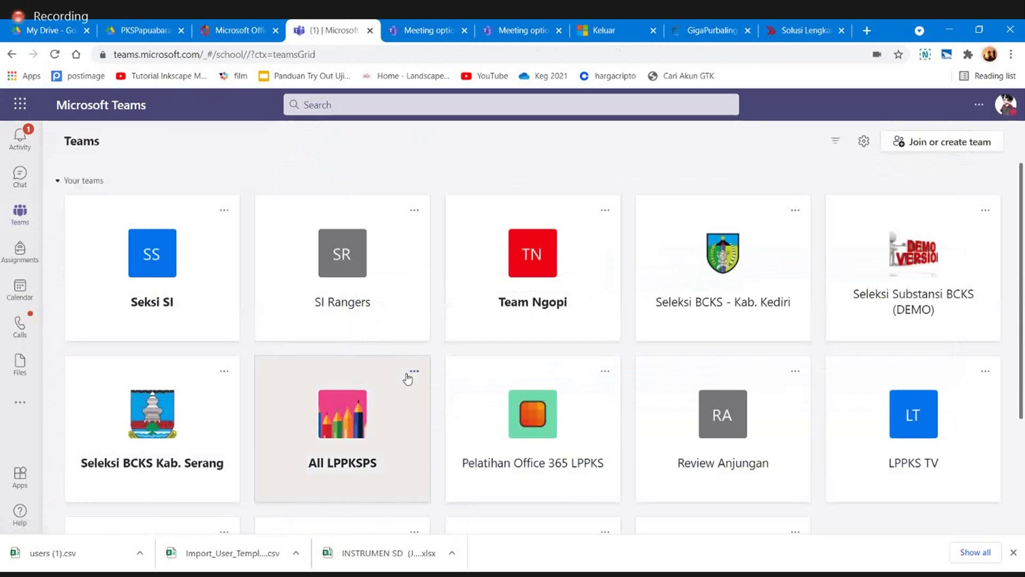
{"action": "scroll", "coordinate": [293, 376], "scroll_direction": "down", "scroll_amount": 2}
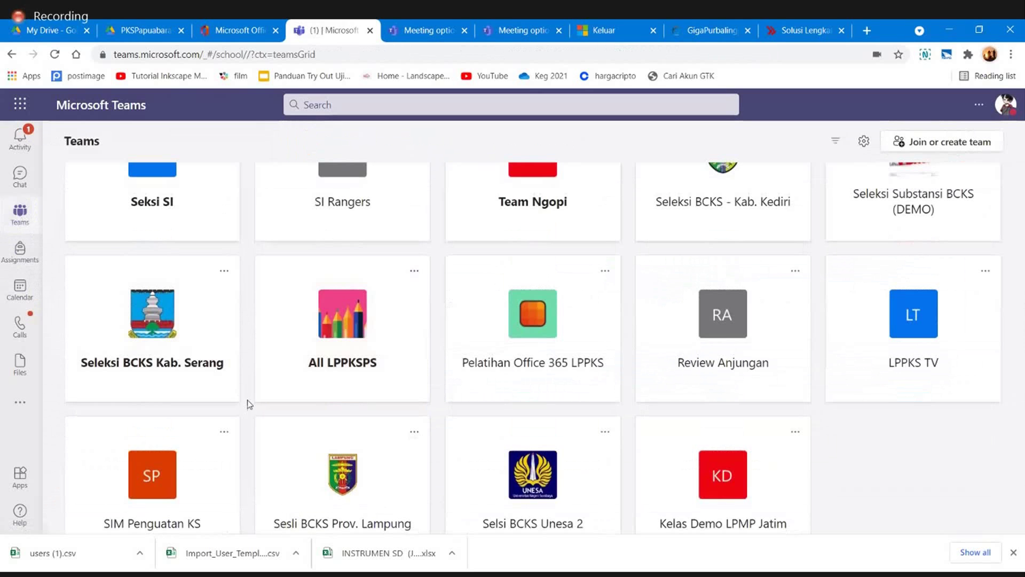
{"action": "scroll", "coordinate": [315, 402], "scroll_direction": "down", "scroll_amount": 1}
{"action": "left_click", "coordinate": [676, 409]}
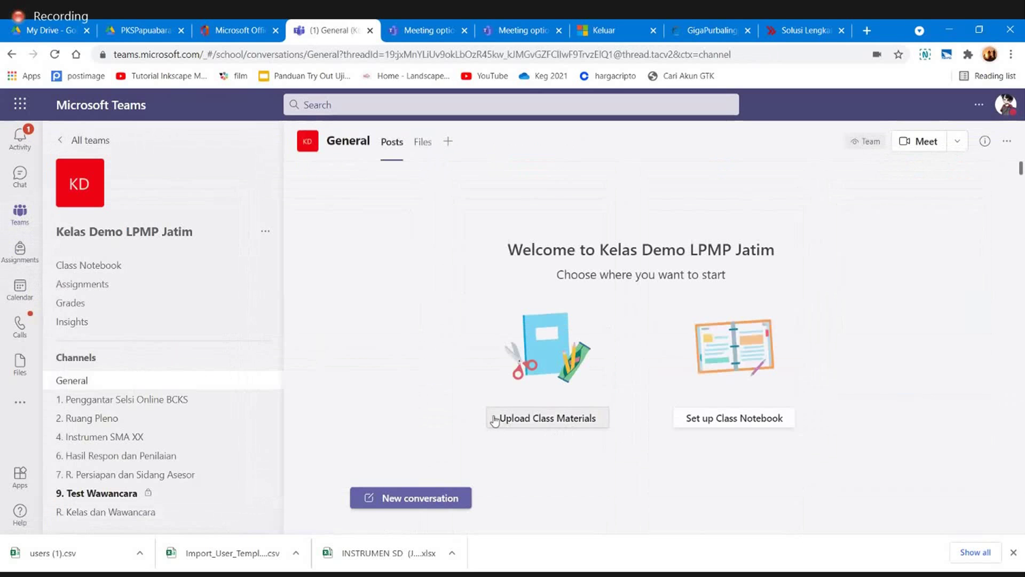
{"action": "left_click", "coordinate": [108, 512]}
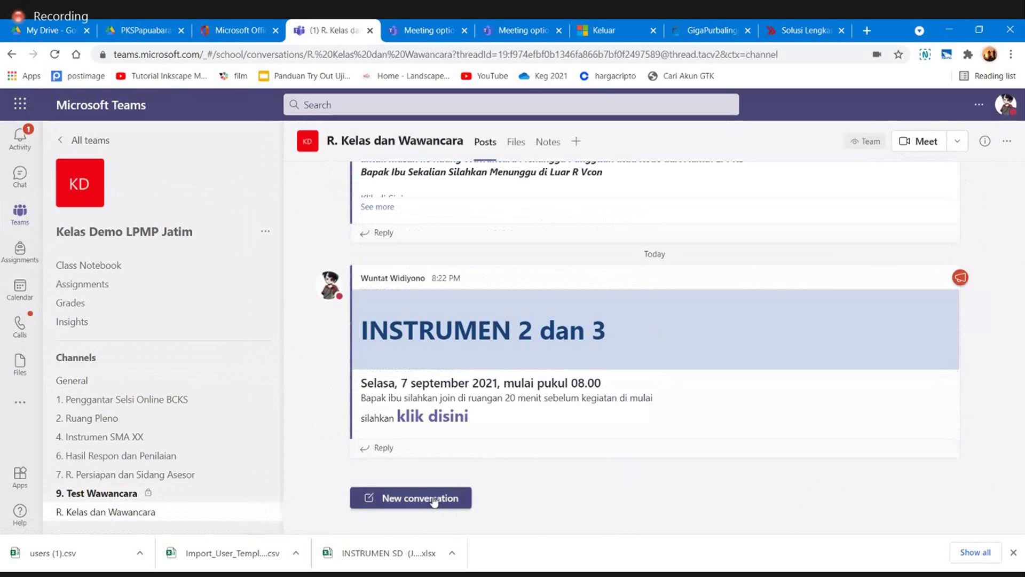
Step: Open the INSTRUMEN 2 dan 3 announcement for editing, decline to discard the draft, and save it without making edits
{"action": "mouse_move", "coordinate": [904, 256]}
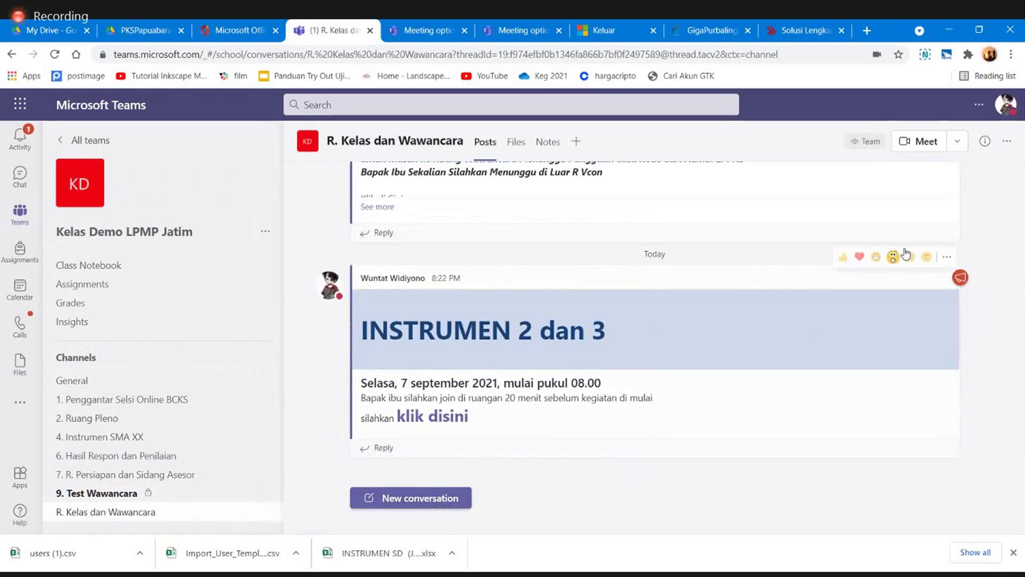
{"action": "left_click", "coordinate": [948, 258]}
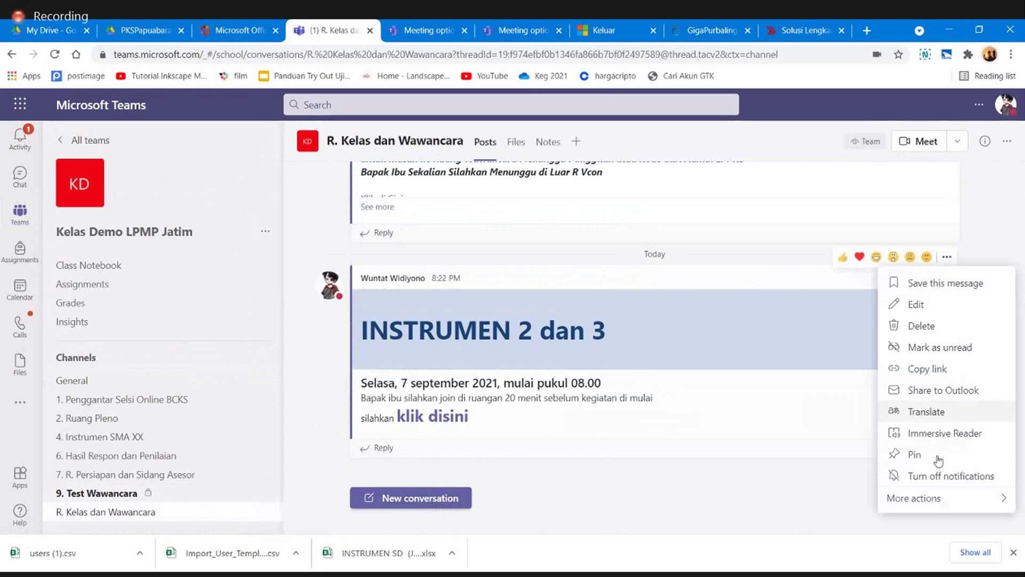
{"action": "left_click", "coordinate": [916, 304]}
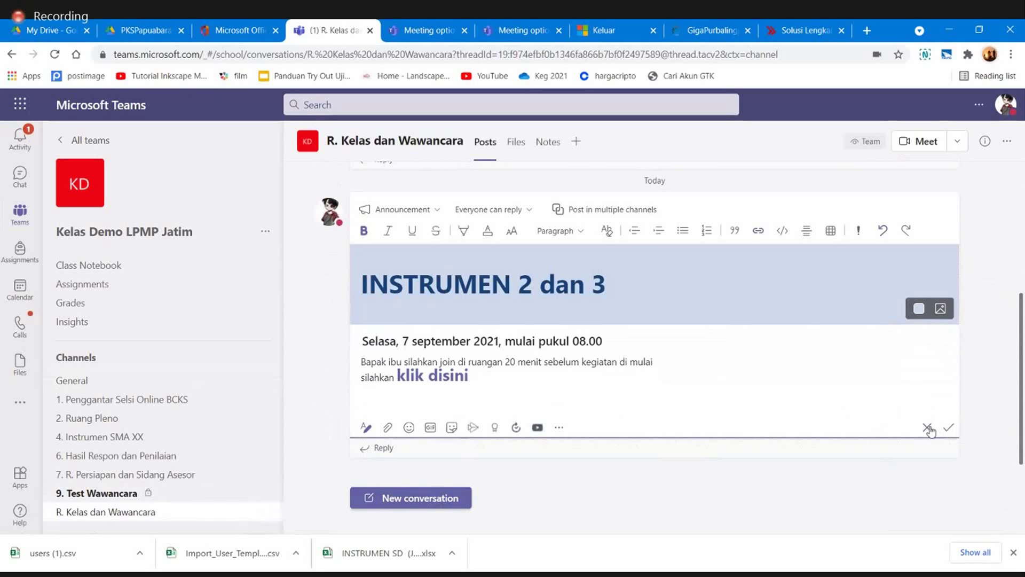
{"action": "left_click", "coordinate": [928, 428]}
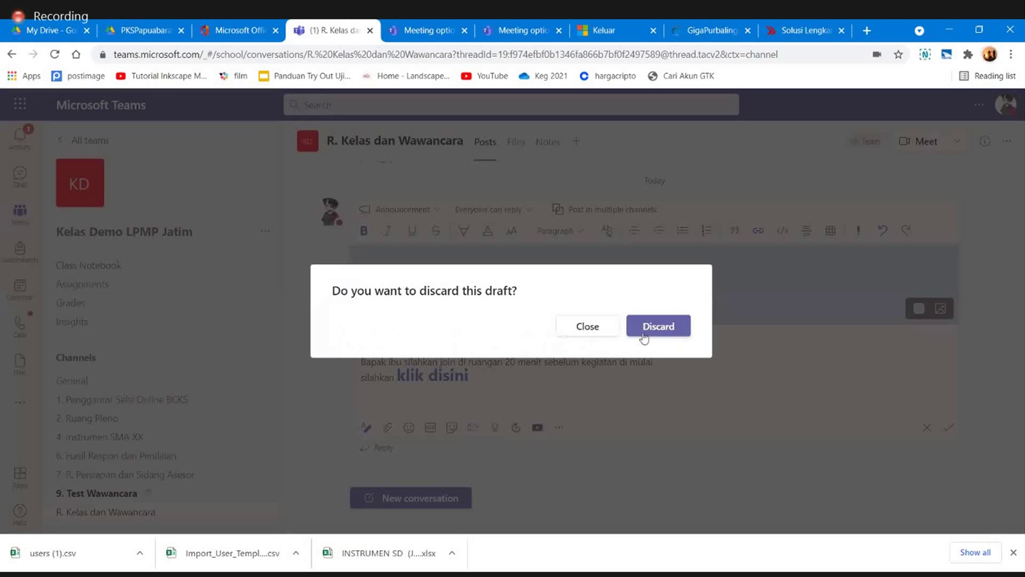
{"action": "left_click", "coordinate": [602, 331]}
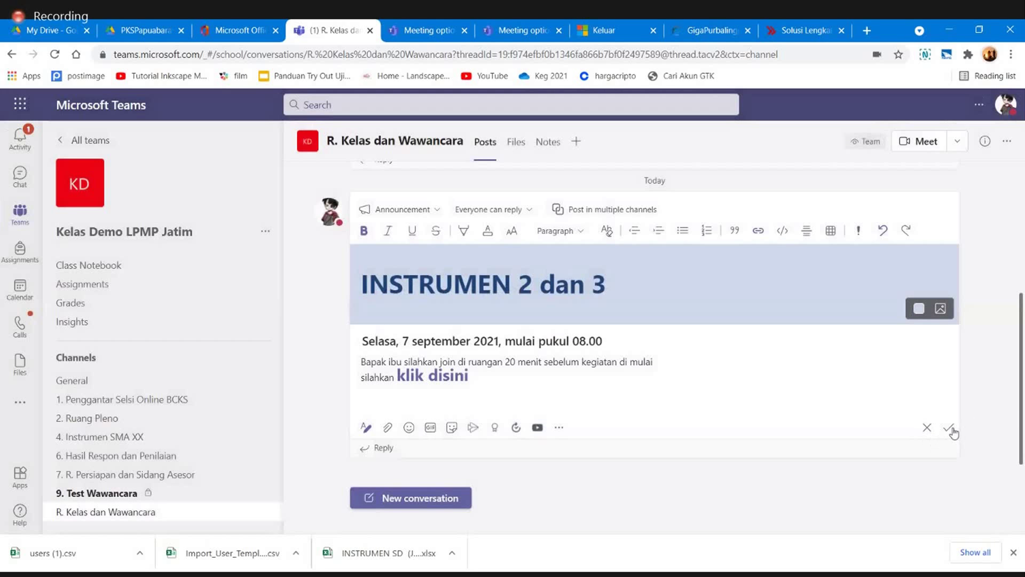
{"action": "left_click", "coordinate": [949, 429]}
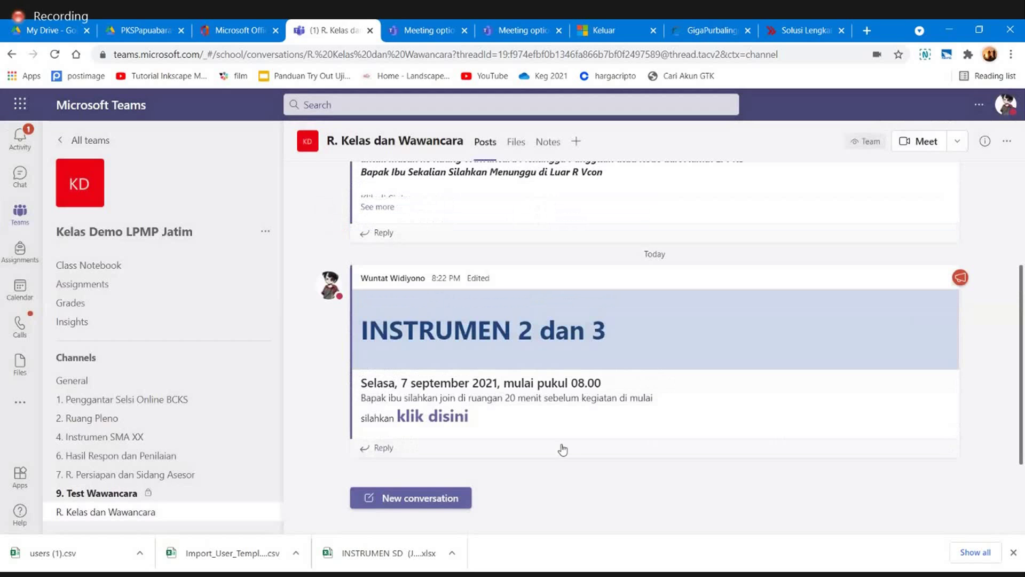
{"action": "mouse_move", "coordinate": [479, 371]}
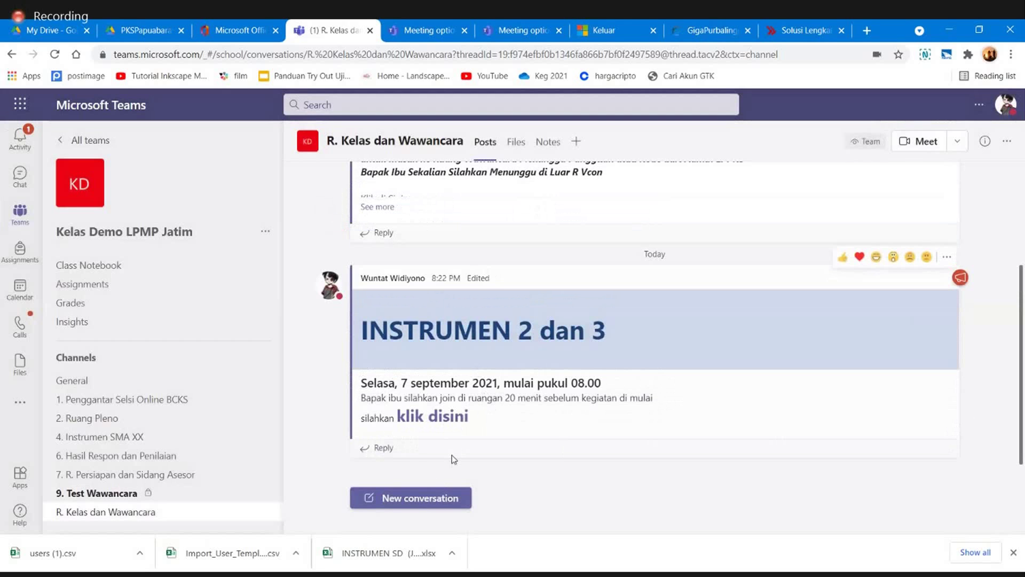
Step: Start a new calendar meeting on Tuesday, September 7, 2021 at 7:00 PM with the title "Instrumen 2 dan 3"
{"action": "left_click", "coordinate": [20, 291]}
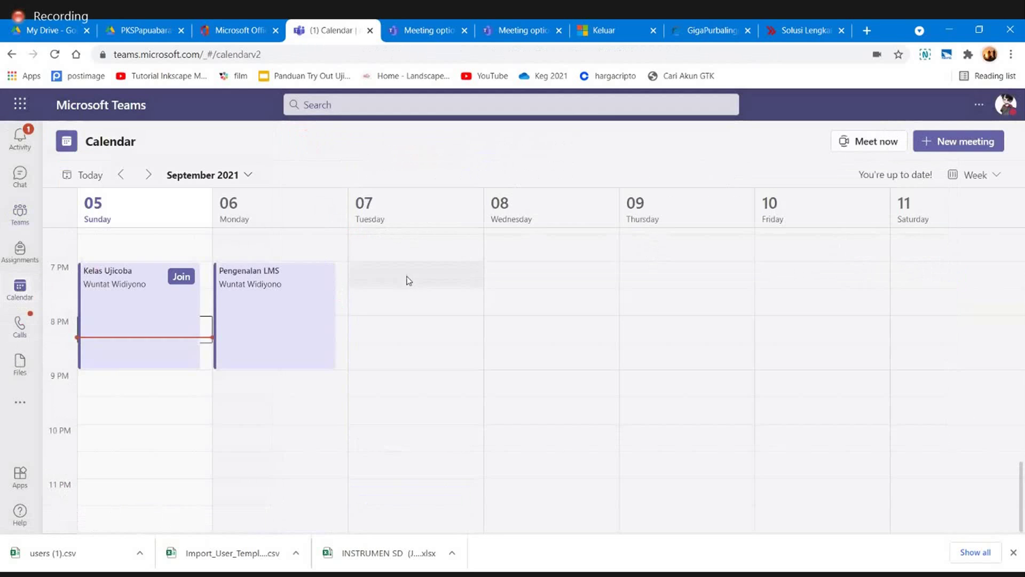
{"action": "left_click", "coordinate": [409, 281]}
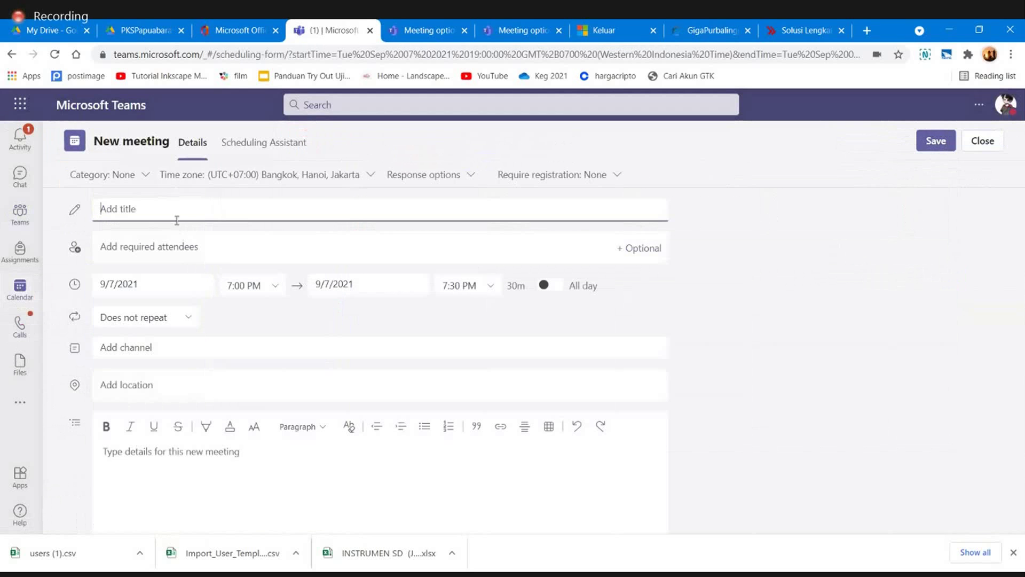
{"action": "type", "text": "Wij"}
{"action": "key", "text": "BackSpace"}
{"action": "key", "text": "BackSpace"}
{"action": "key", "text": "BackSpace"}
{"action": "type", "text": "Isn"}
{"action": "key", "text": "BackSpace"}
{"action": "key", "text": "BackSpace"}
{"action": "key", "text": "BackSpace"}
{"action": "type", "text": "nstrumen 2 dan"}
Step: Search for the LPMP Jatim participant by name and add that account as a required attendee of the meeting
{"action": "left_click", "coordinate": [186, 245]}
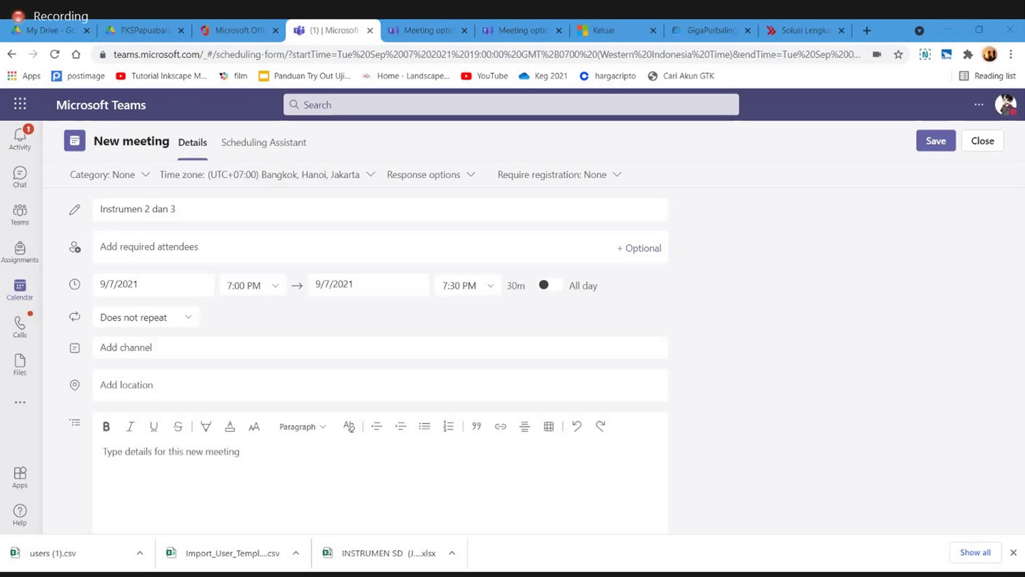
{"action": "left_click", "coordinate": [177, 261]}
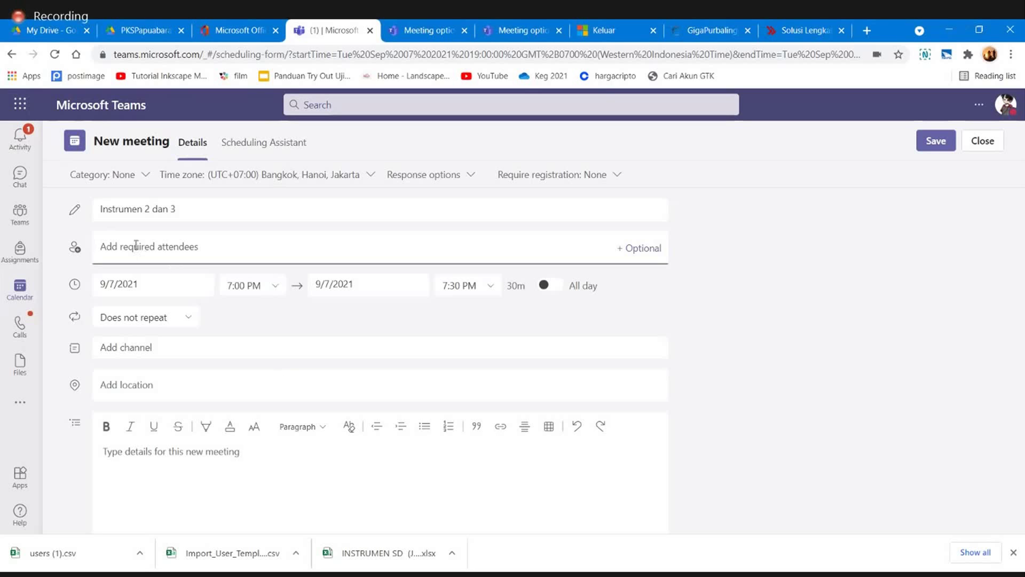
{"action": "type", "text": "@rus"}
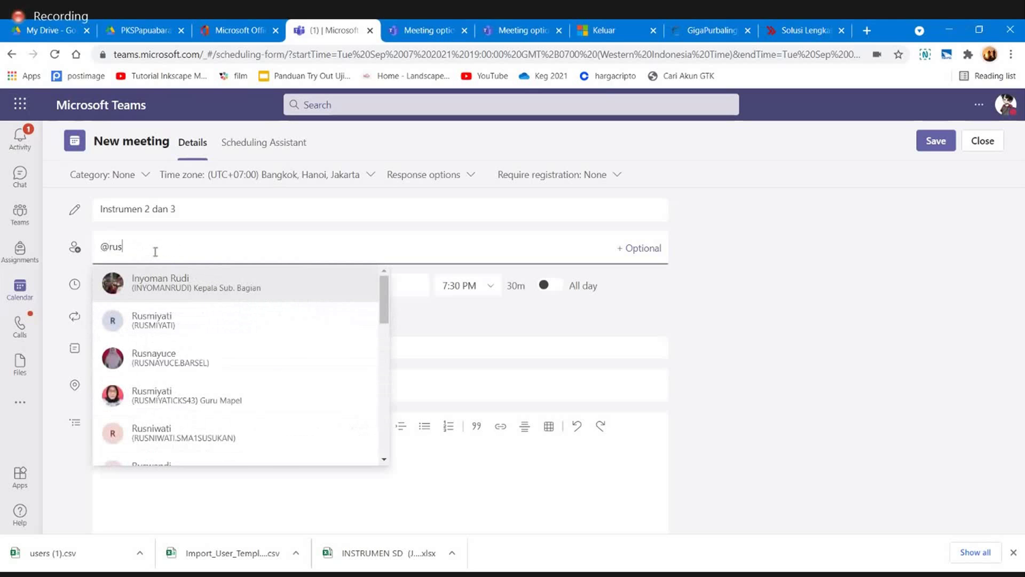
{"action": "type", "text": "ta"}
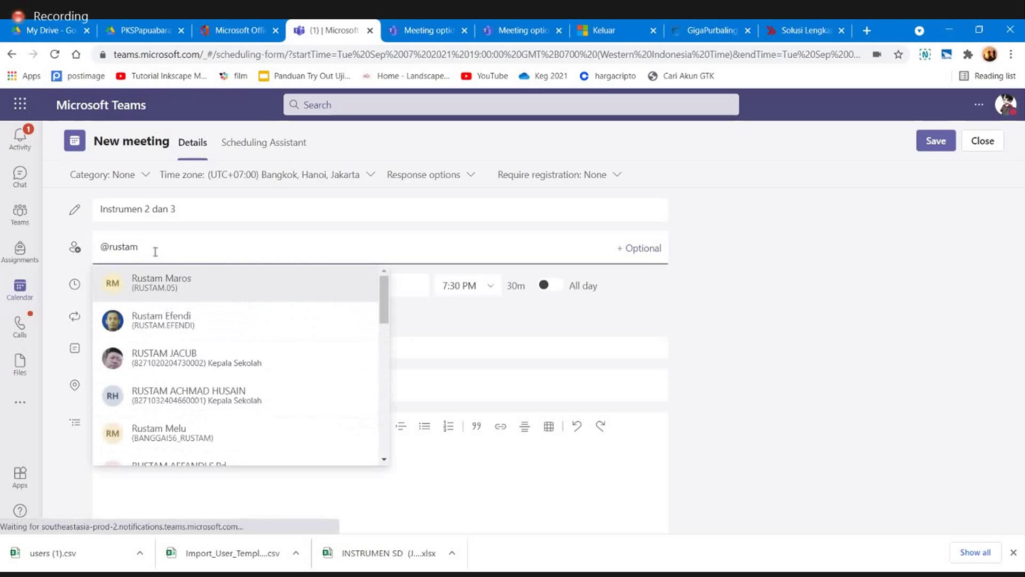
{"action": "type", "text": "m"}
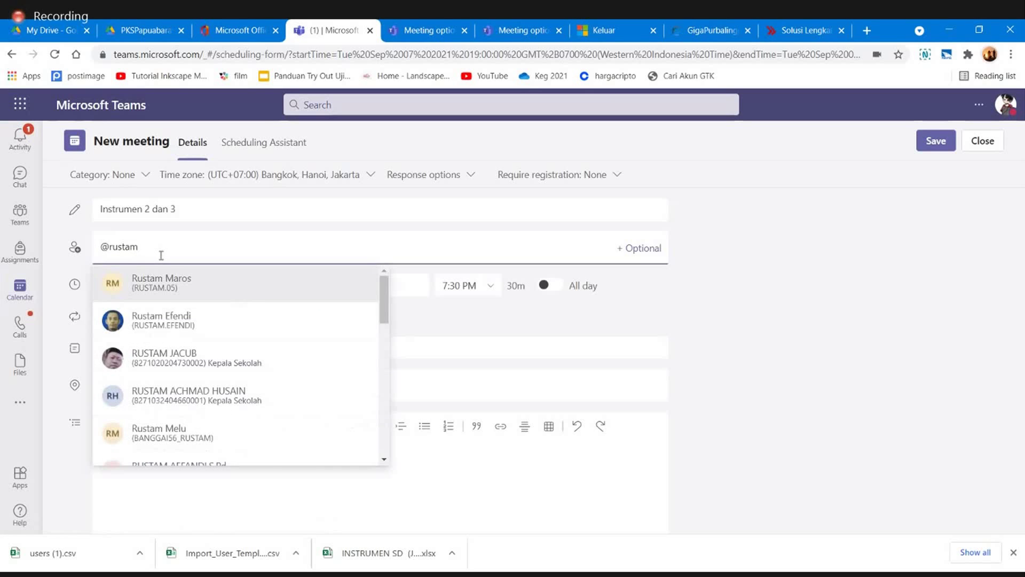
{"action": "type", "text": ".l"}
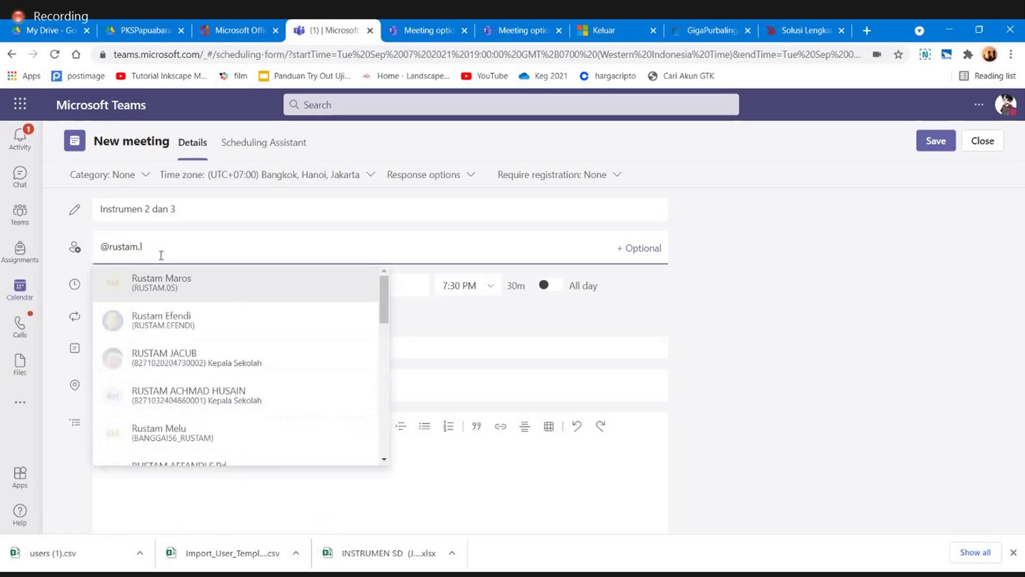
{"action": "left_click", "coordinate": [197, 279]}
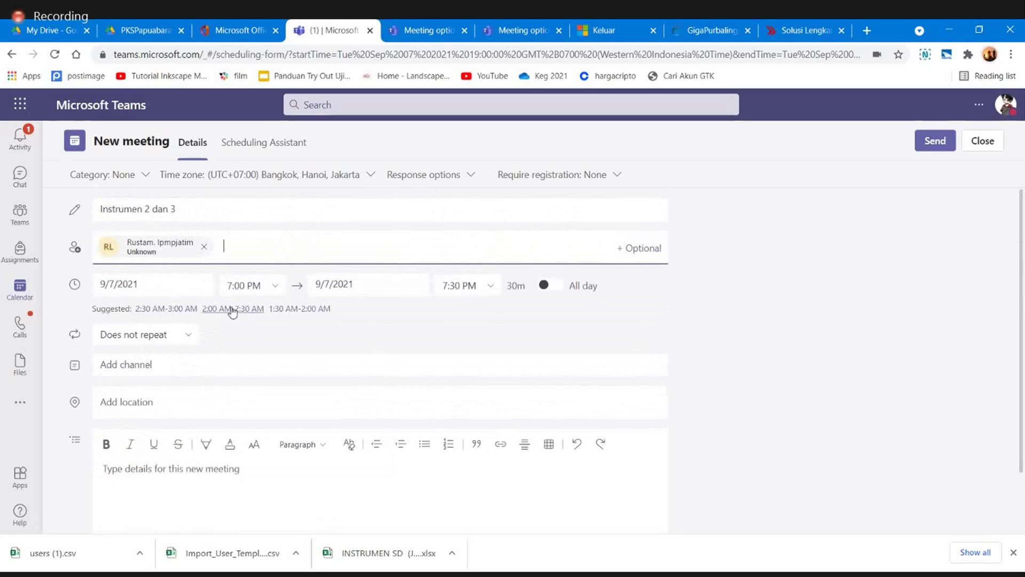
Step: Set the meeting's start time to 8:00 PM on 9/7/2021 and its end time to 12:00 AM on 9/8/2021
{"action": "left_click", "coordinate": [249, 282]}
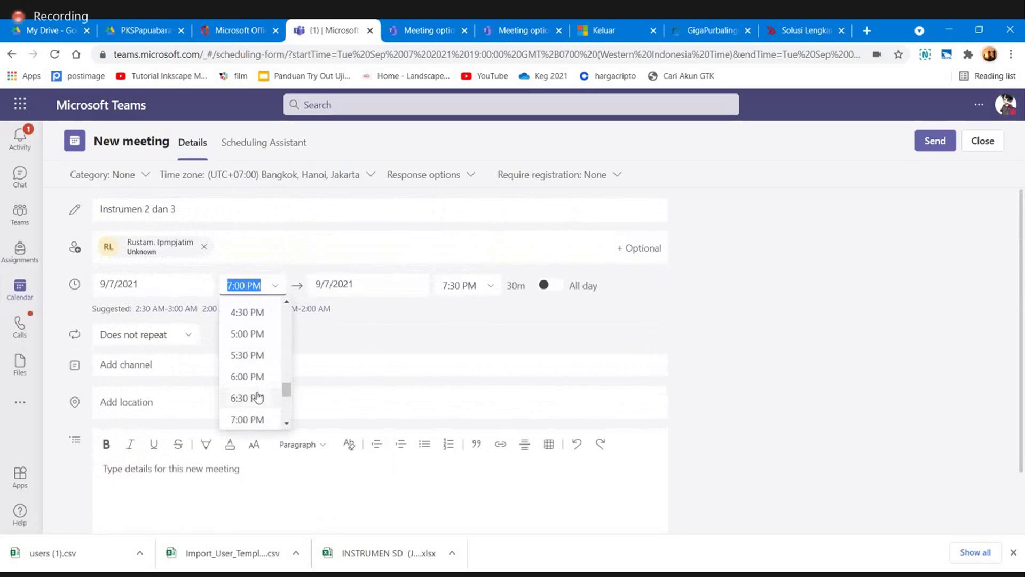
{"action": "left_click", "coordinate": [288, 423]}
{"action": "left_click", "coordinate": [288, 423]}
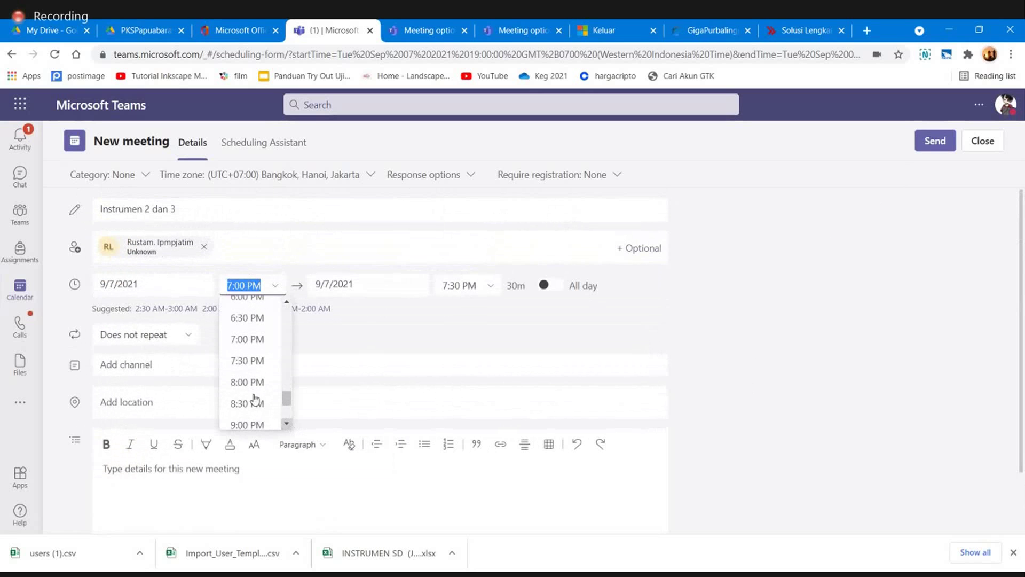
{"action": "left_click", "coordinate": [248, 385]}
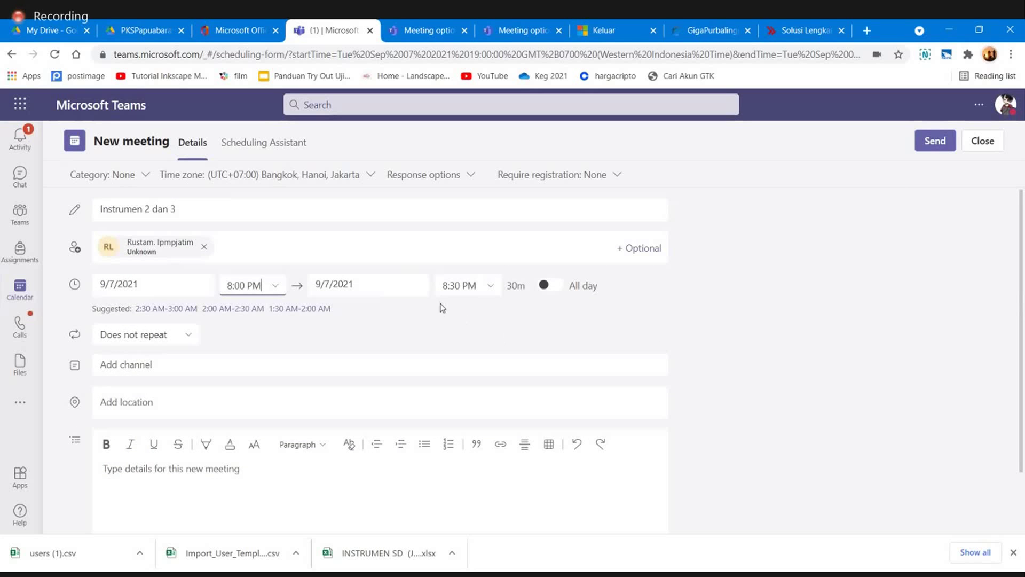
{"action": "left_click", "coordinate": [491, 287]}
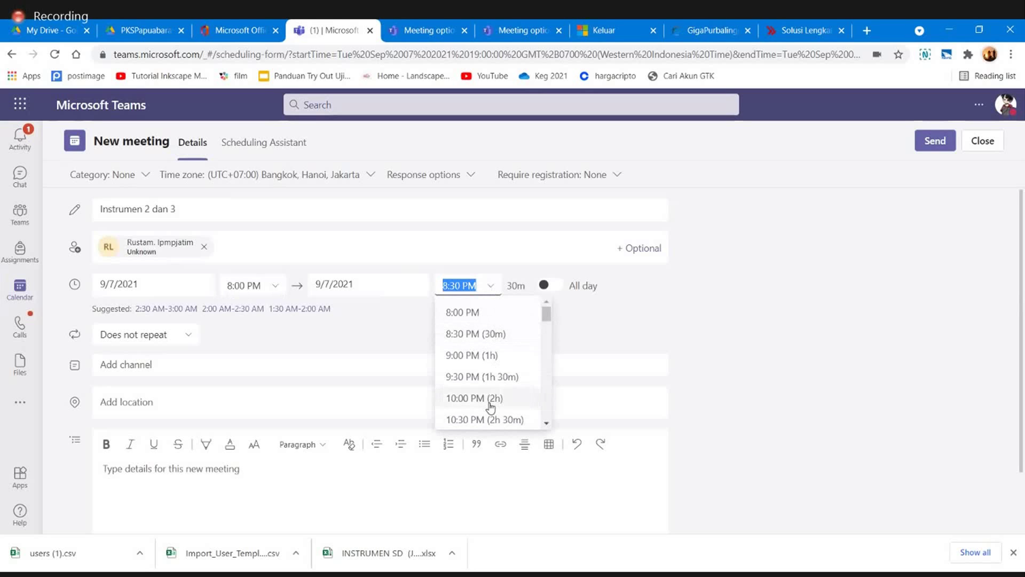
{"action": "scroll", "coordinate": [481, 419], "scroll_direction": "down", "scroll_amount": 1}
{"action": "left_click", "coordinate": [481, 421]}
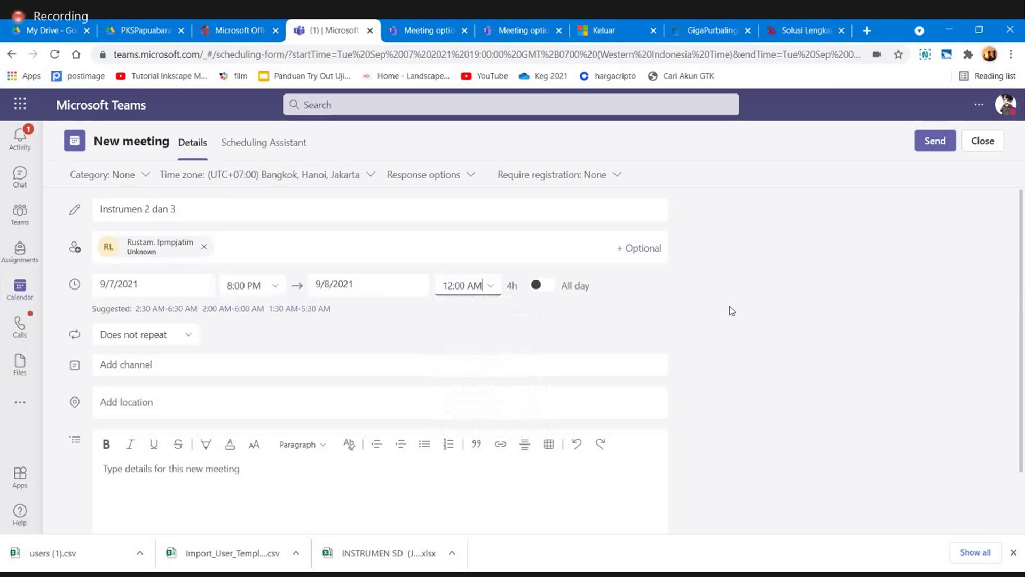
Step: Send the Instrumen 2 dan 3 meeting invitation and copy the new meeting's link from the calendar
{"action": "scroll", "coordinate": [745, 314], "scroll_direction": "down", "scroll_amount": 1}
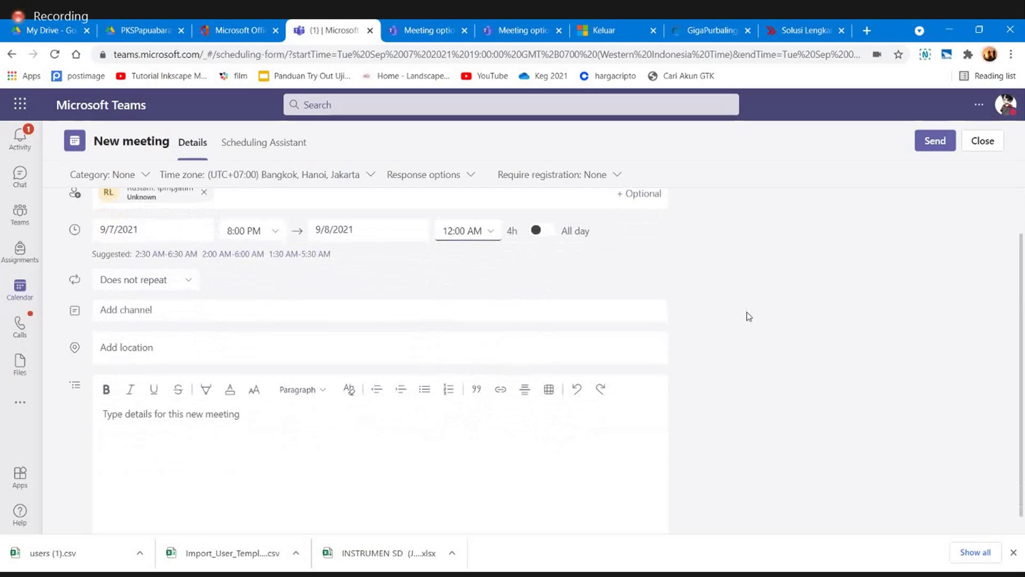
{"action": "scroll", "coordinate": [748, 316], "scroll_direction": "down", "scroll_amount": 1}
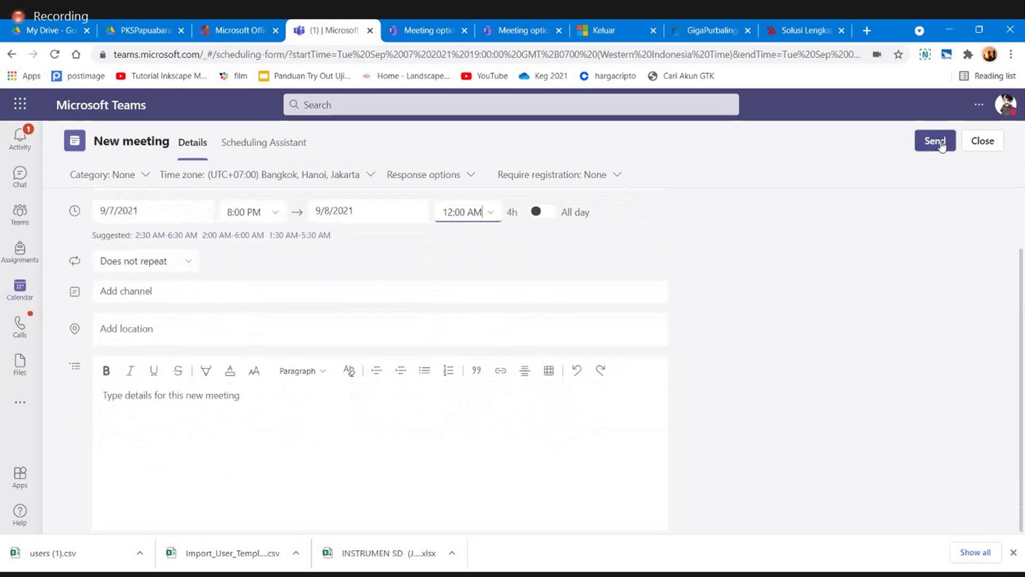
{"action": "left_click", "coordinate": [940, 142]}
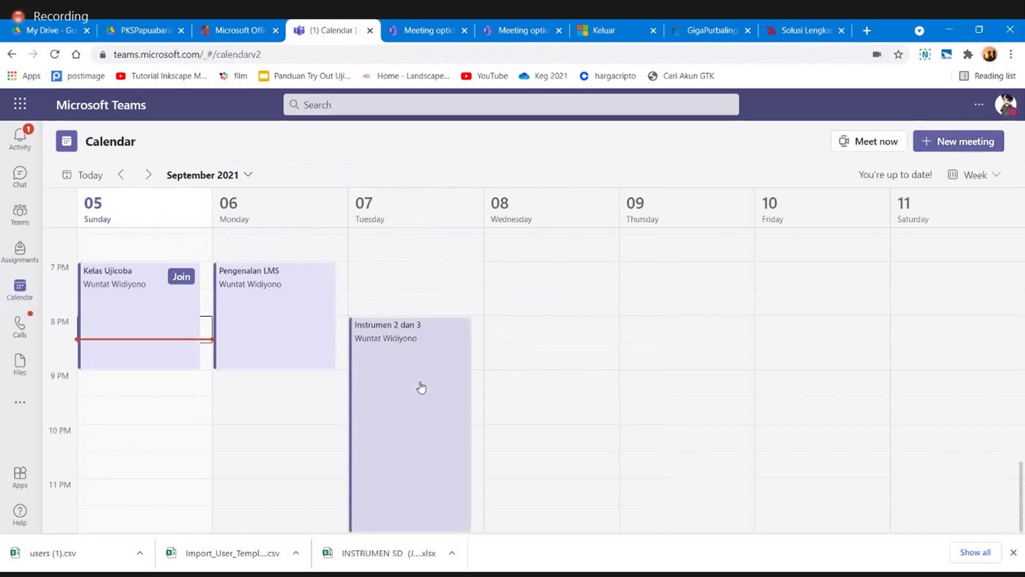
{"action": "right_click", "coordinate": [422, 387]}
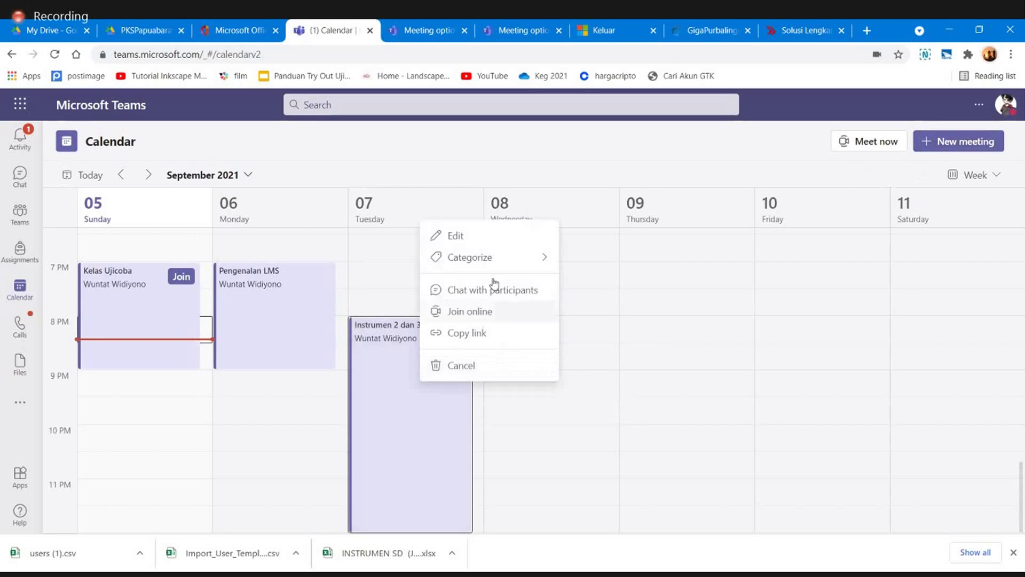
{"action": "left_click", "coordinate": [480, 334]}
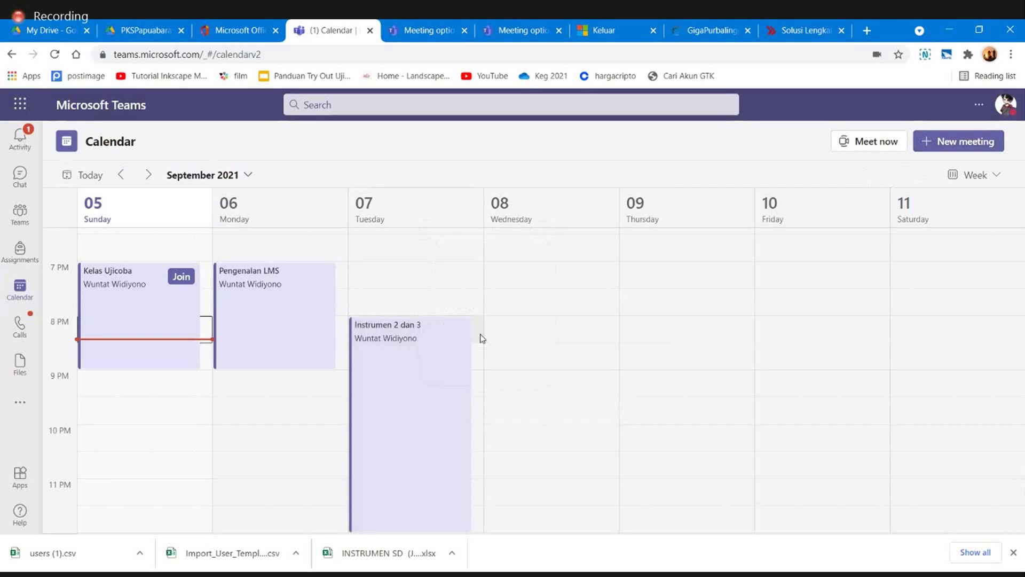
Step: Return to the R. Kelas dan Wawancara channel and start a new formatted post of the Announcement type
{"action": "left_click", "coordinate": [19, 217]}
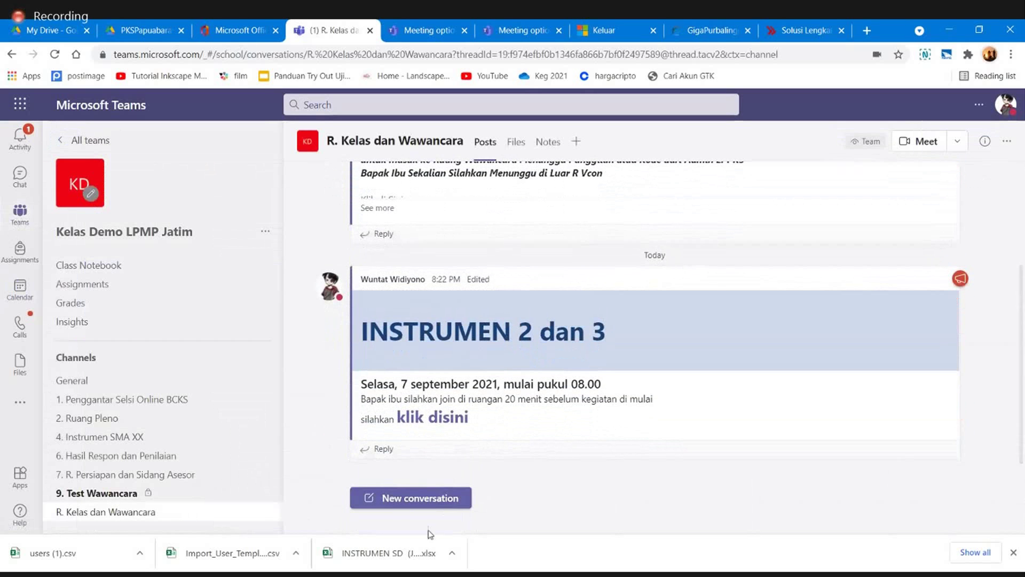
{"action": "left_click", "coordinate": [398, 498]}
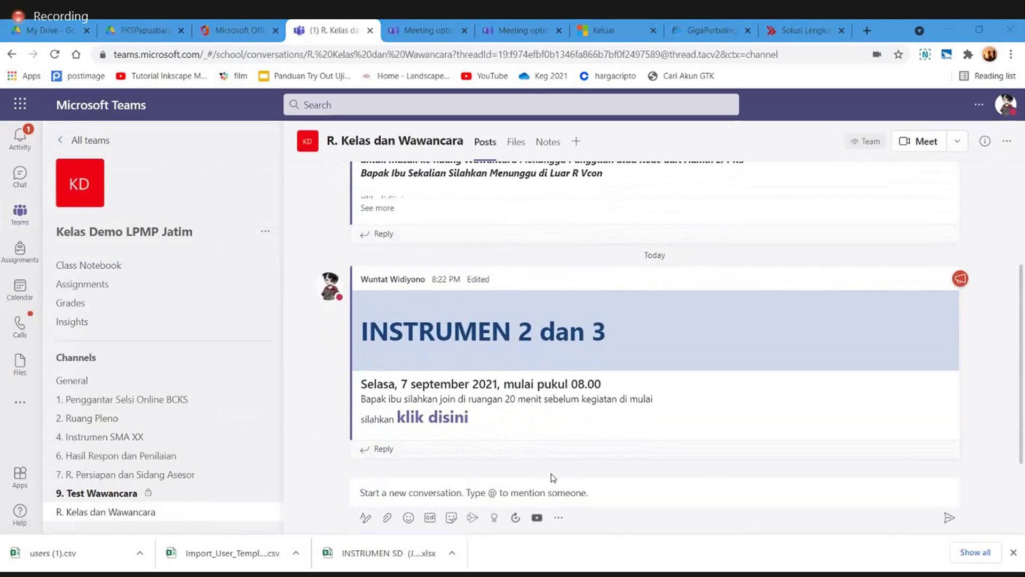
{"action": "left_click", "coordinate": [365, 517]}
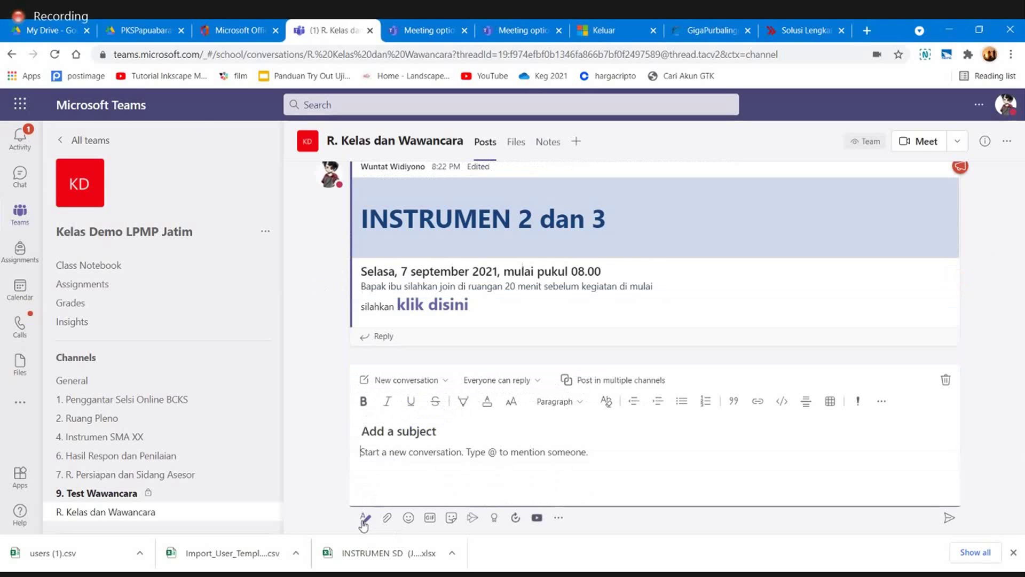
{"action": "left_click", "coordinate": [446, 381]}
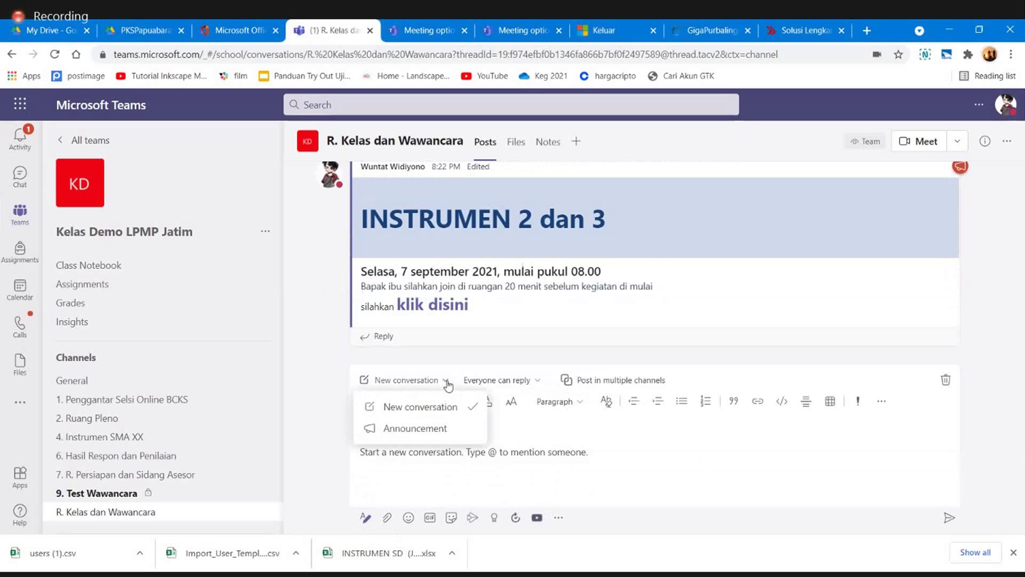
{"action": "left_click", "coordinate": [431, 429]}
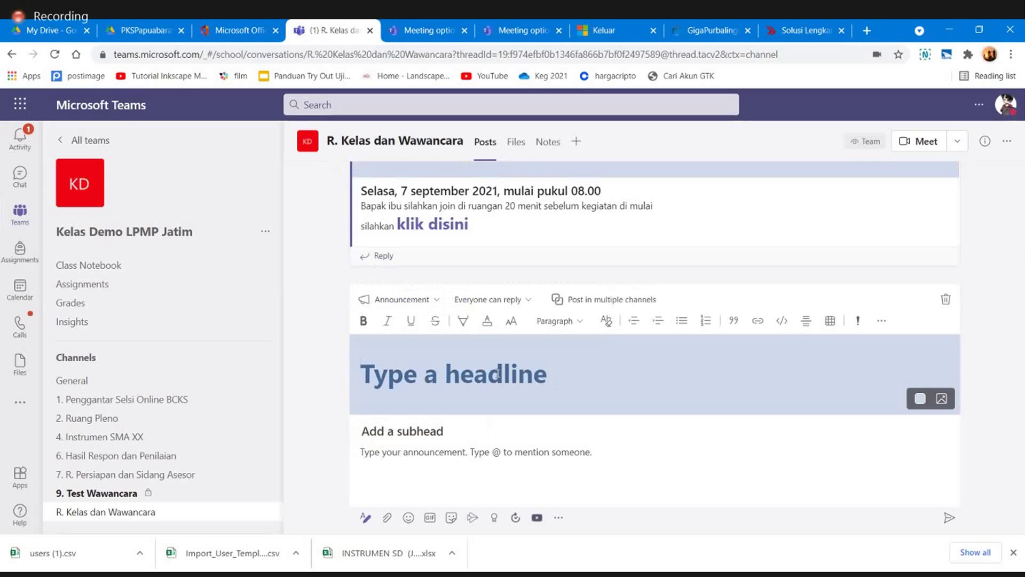
Step: Enter "Tempat Wawancara Instrumen 2 dan 3" as the announcement's headline
{"action": "type", "text": "T"}
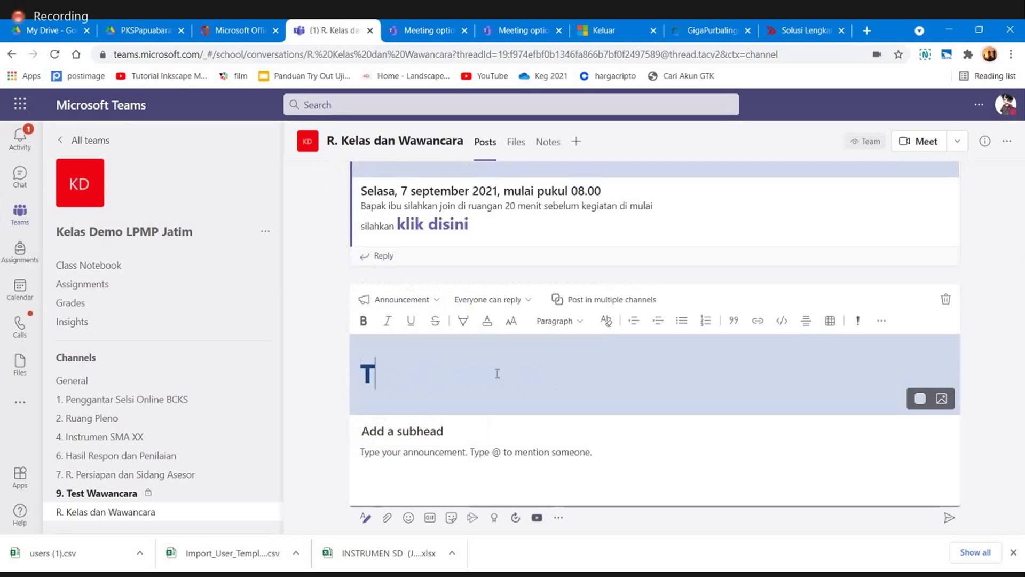
{"action": "type", "text": "E"}
{"action": "key", "text": "BackSpace"}
{"action": "key", "text": "BackSpace"}
{"action": "type", "text": "Wae"}
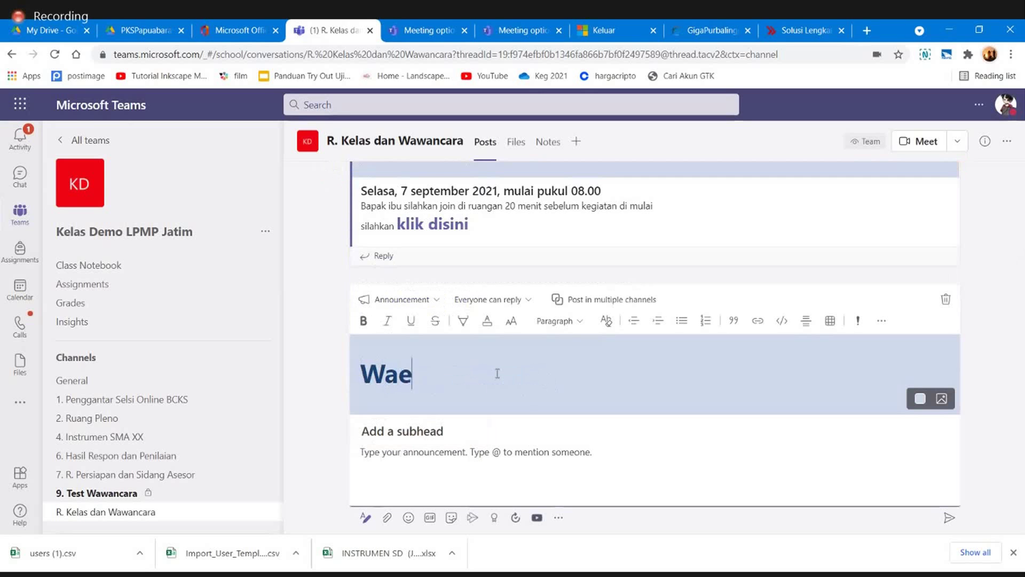
{"action": "key", "text": "BackSpace"}
{"action": "key", "text": "BackSpace"}
{"action": "key", "text": "BackSpace"}
{"action": "type", "text": "T"}
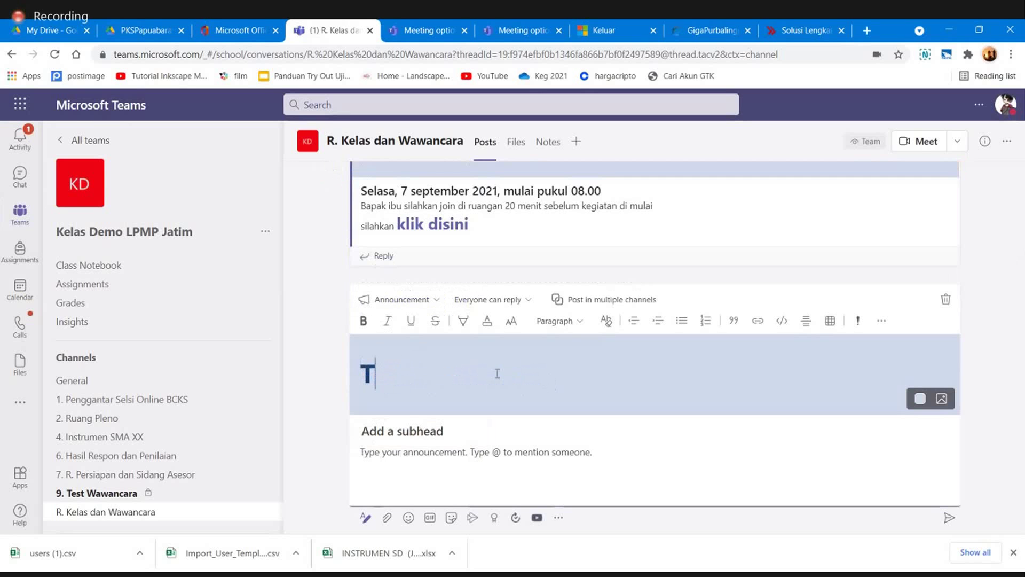
{"action": "type", "text": "empat W"}
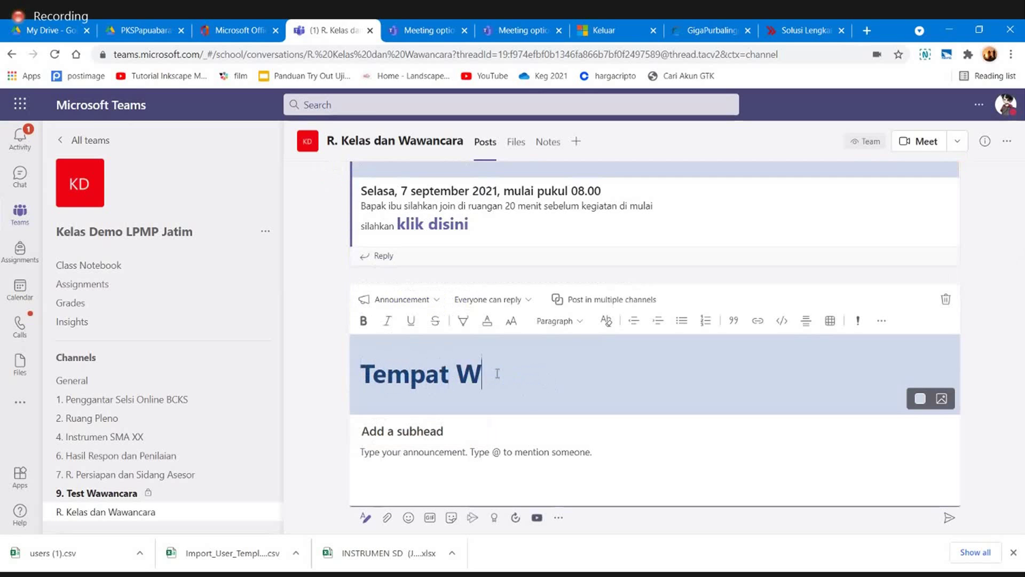
{"action": "type", "text": "awancara "}
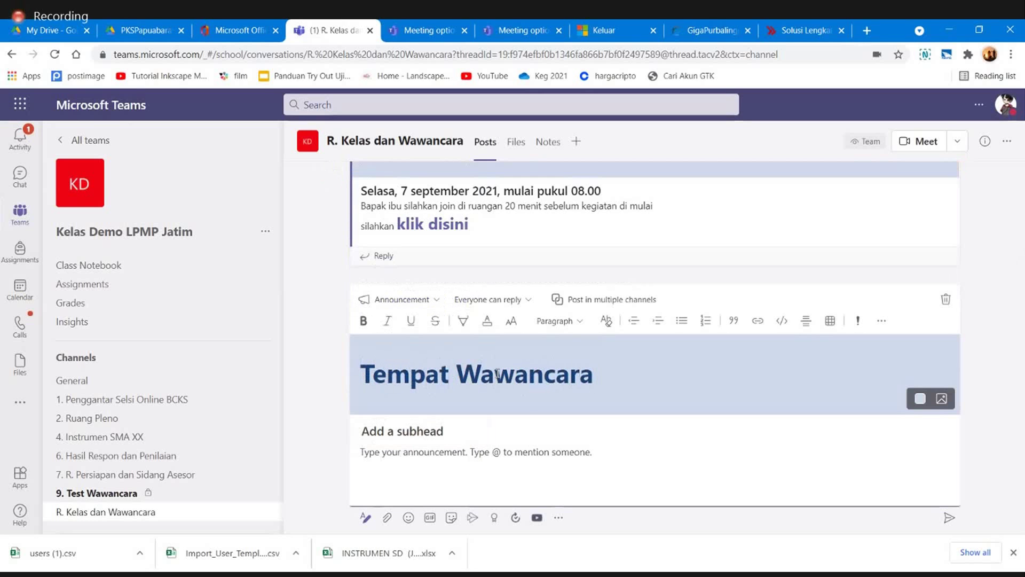
{"action": "type", "text": "Instrum"}
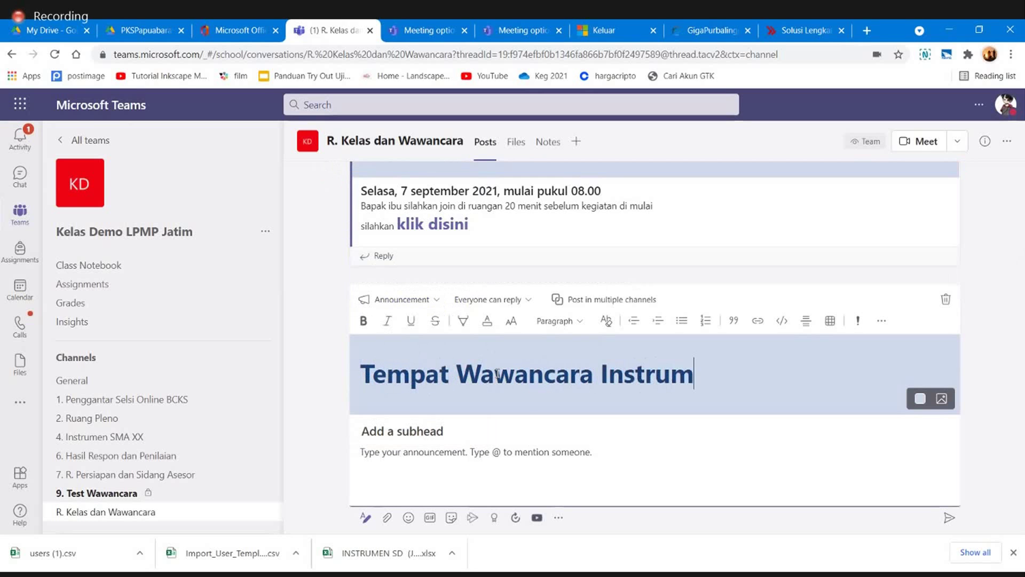
{"action": "type", "text": "en 2 dan 3"}
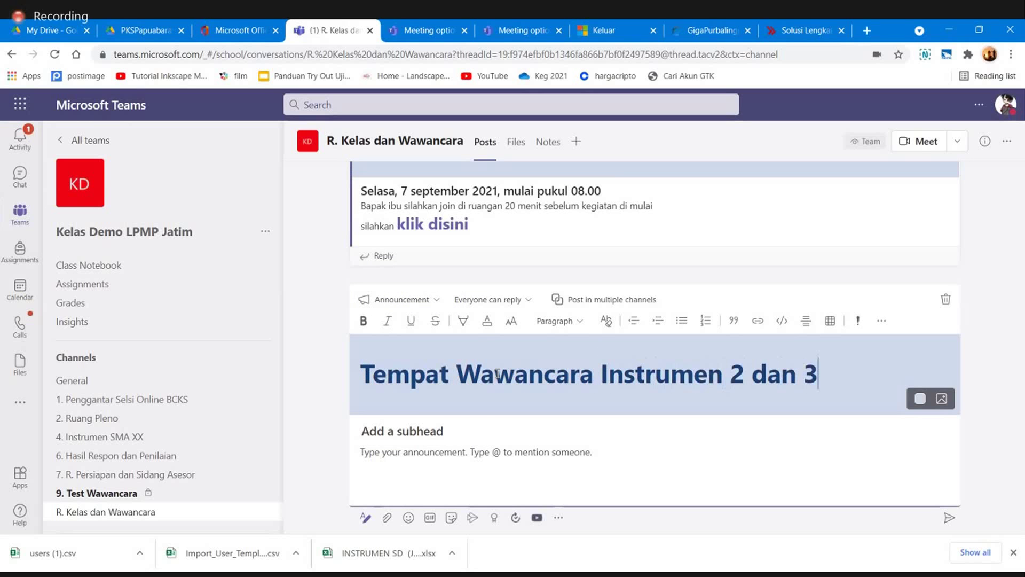
Step: Enter "rabu, 10 september 2021" as the announcement's subhead
{"action": "left_click", "coordinate": [435, 431]}
{"action": "type", "text": "ra"}
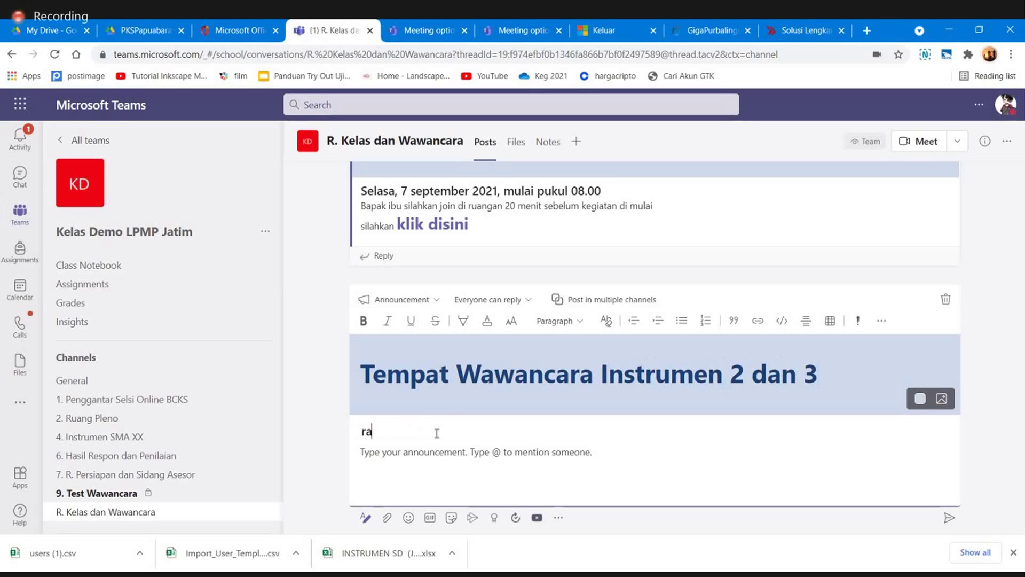
{"action": "type", "text": "bu, 10 september 2021"}
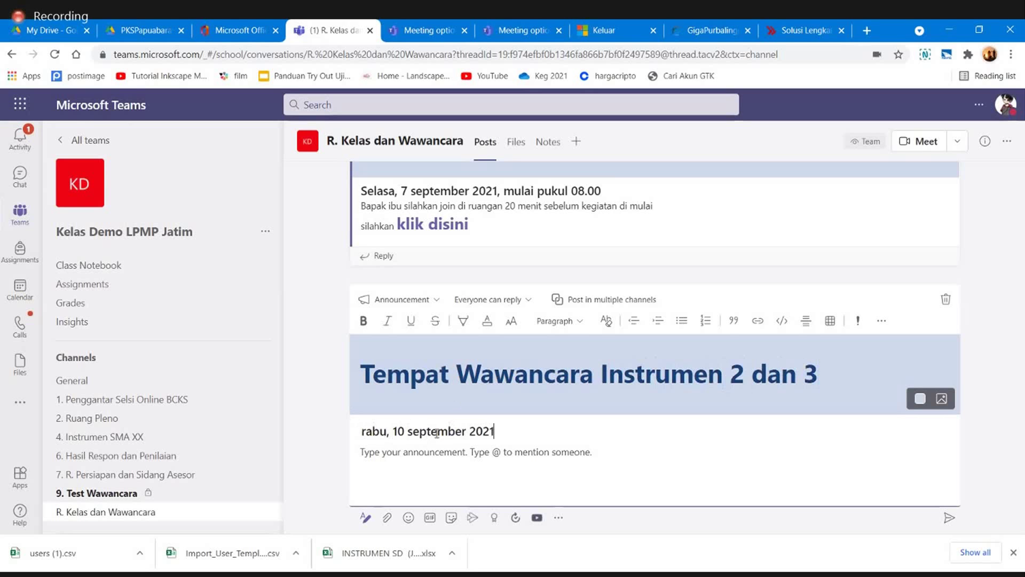
Step: Write the announcement body on three lines: "peserta datang 30 menit sebelum kegiatan", "silahkan masuk ke Ruang Meeting" and "Klik Di Sini"
{"action": "left_click", "coordinate": [477, 451]}
{"action": "type", "text": "peserta datang "}
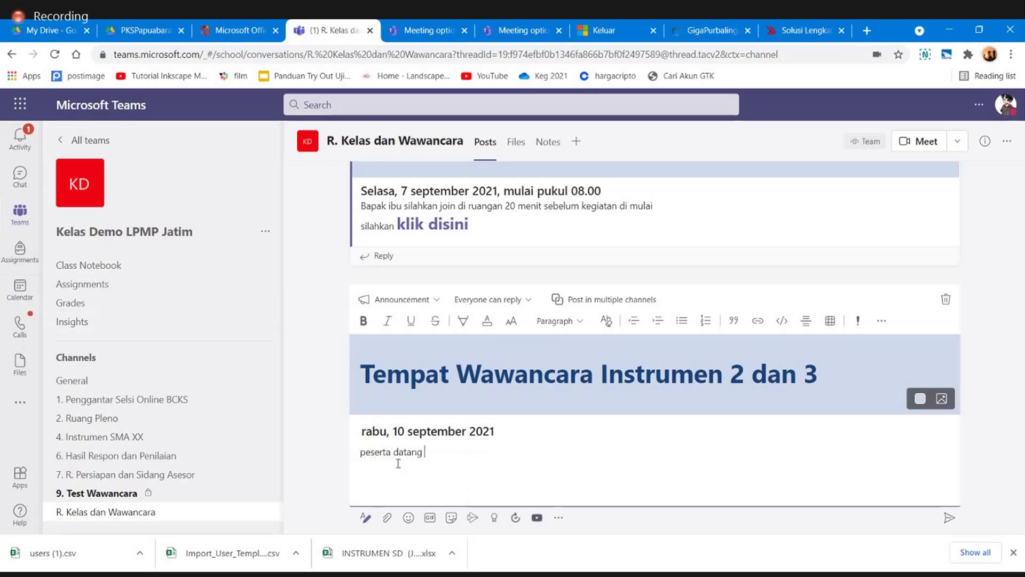
{"action": "type", "text": "30 menit sebelum keg"}
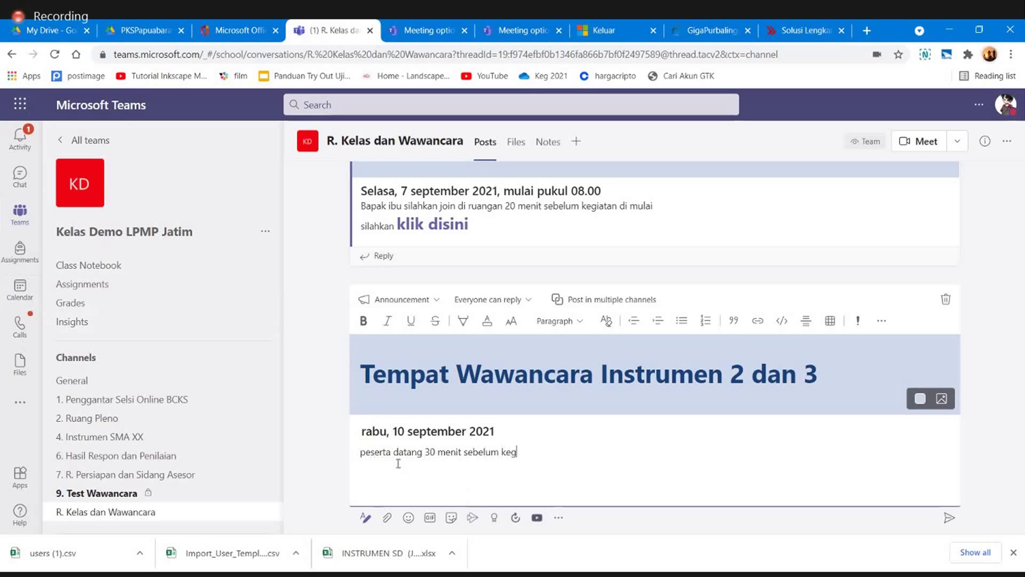
{"action": "type", "text": "iatan"}
{"action": "key", "text": "Return"}
{"action": "type", "text": "silahkan masuk ke "}
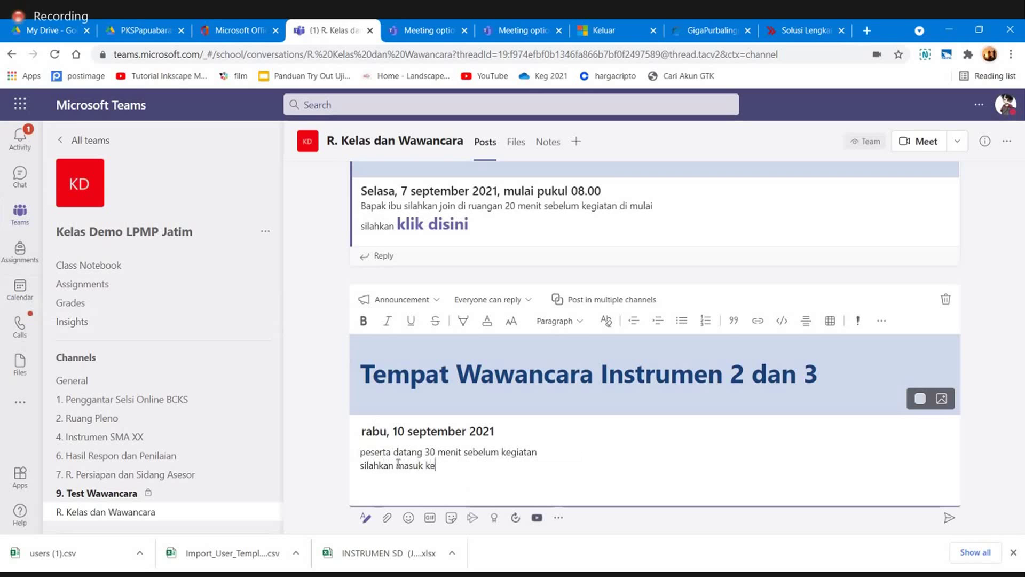
{"action": "type", "text": "Ruanga"}
{"action": "key", "text": "BackSpace"}
{"action": "type", "text": "Meeting"}
{"action": "key", "text": "Return"}
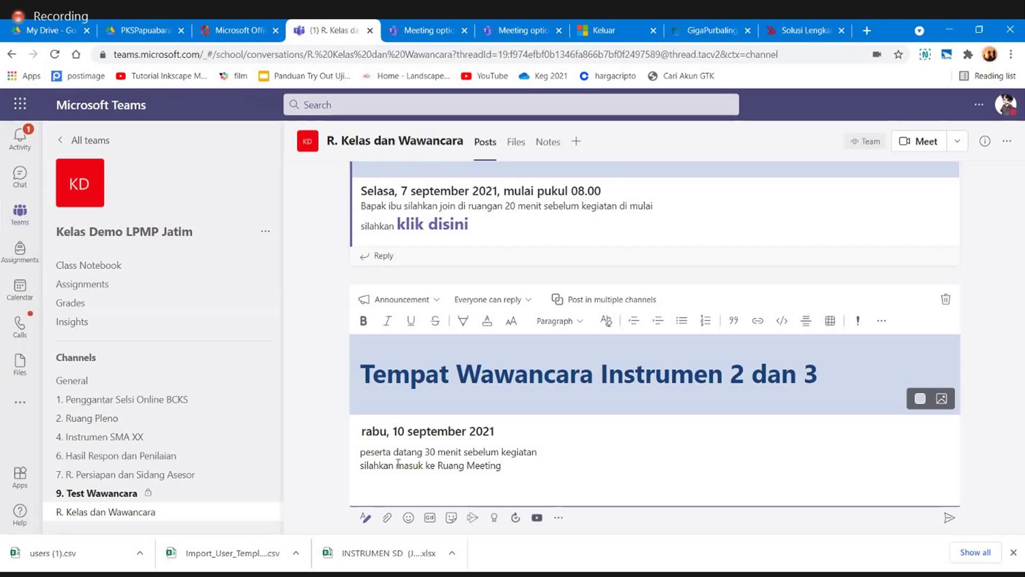
{"action": "type", "text": "Klik "}
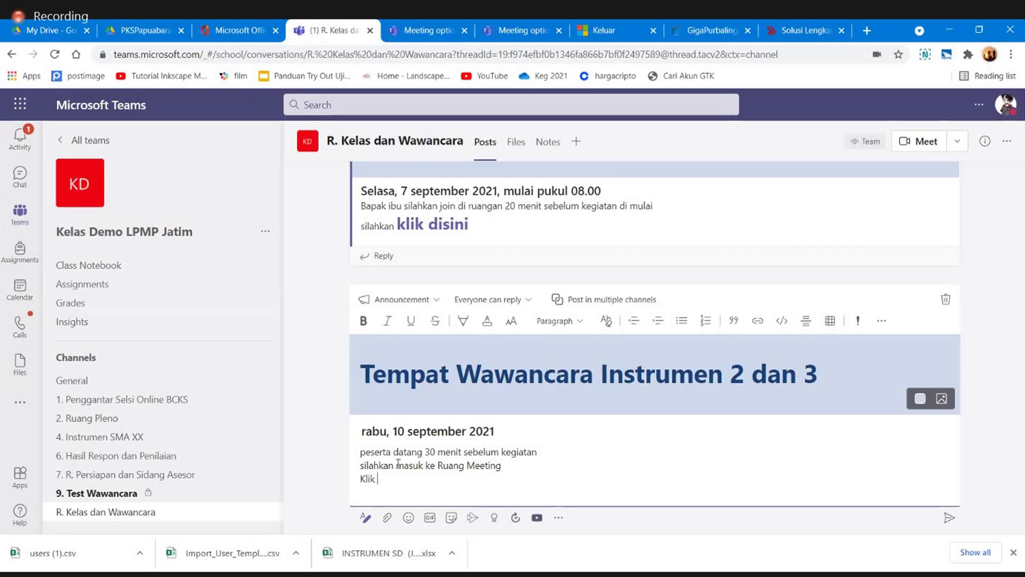
{"action": "type", "text": "Di Sini"}
Step: Turn the "Klik Di Sini" text into a hyperlink to the copied meeting address
{"action": "left_click_drag", "start_coordinate": [405, 479], "coordinate": [358, 484]}
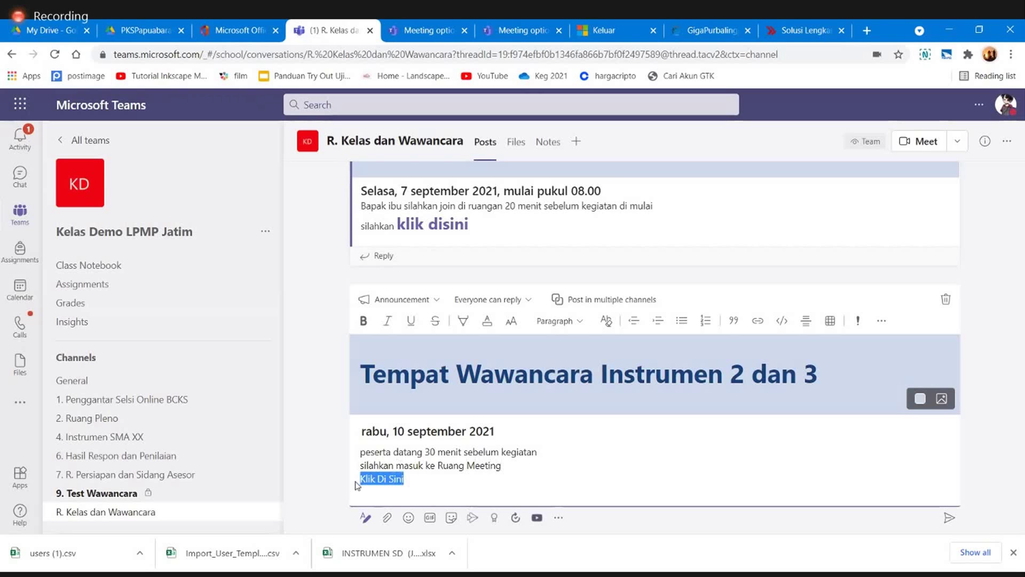
{"action": "left_click", "coordinate": [758, 321]}
{"action": "key", "text": "ctrl+v"}
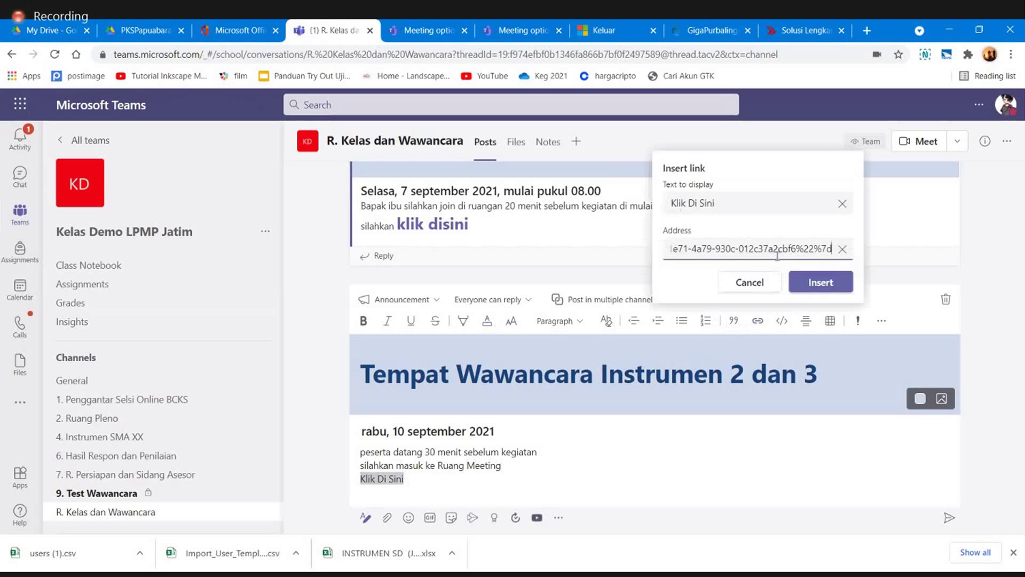
{"action": "left_click", "coordinate": [831, 283]}
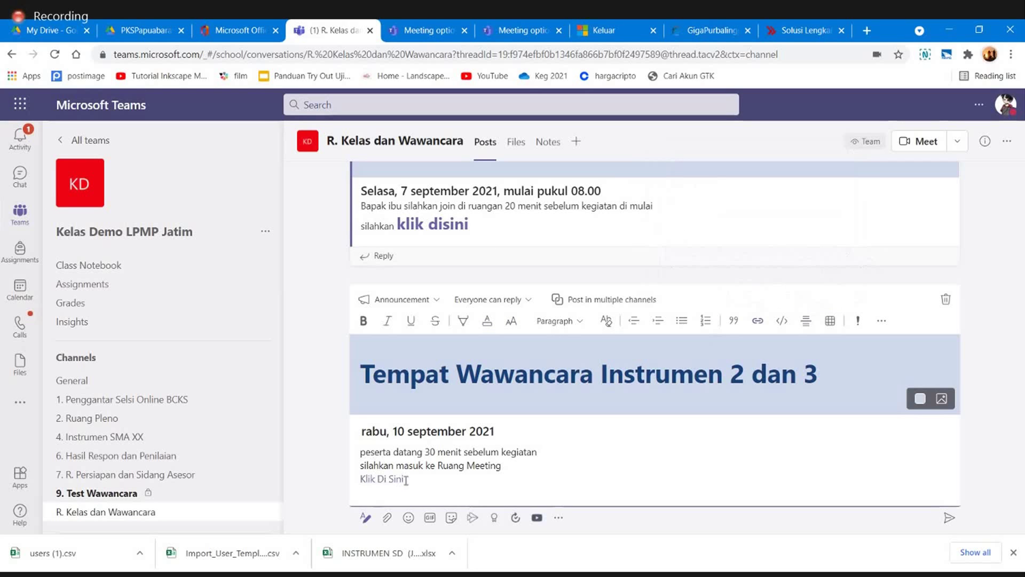
Step: Set the "Klik Di Sini" link text in the announcement body to the Large font size
{"action": "left_click_drag", "start_coordinate": [403, 480], "coordinate": [360, 479]}
{"action": "left_click", "coordinate": [382, 442], "text": "shift"}
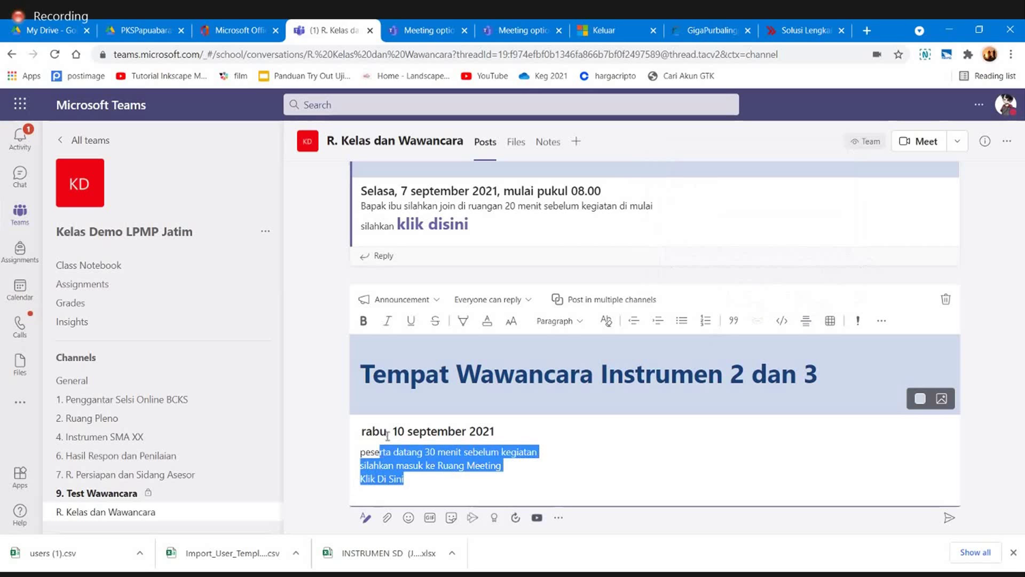
{"action": "left_click", "coordinate": [416, 484]}
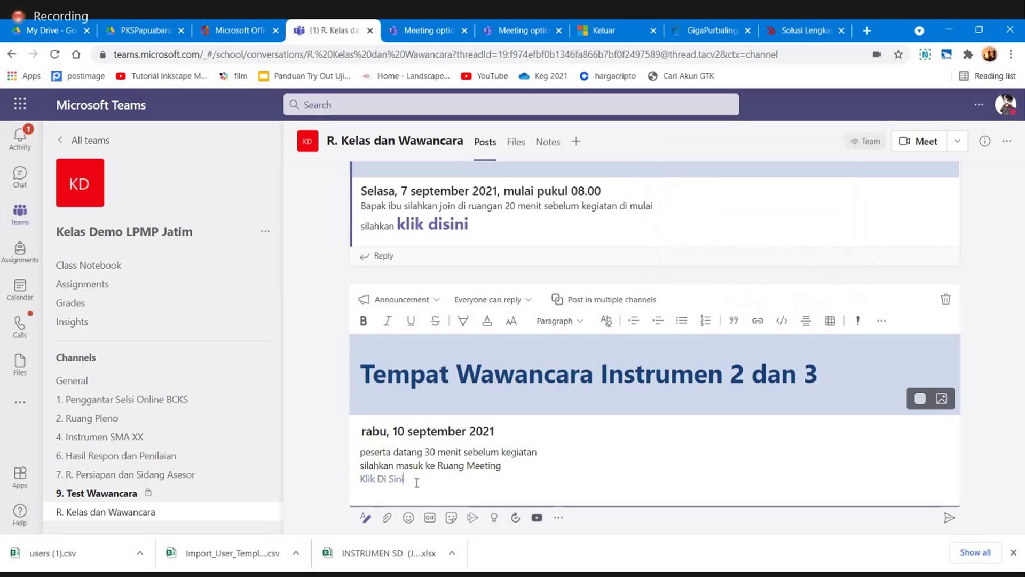
{"action": "left_click", "coordinate": [353, 480], "text": "shift"}
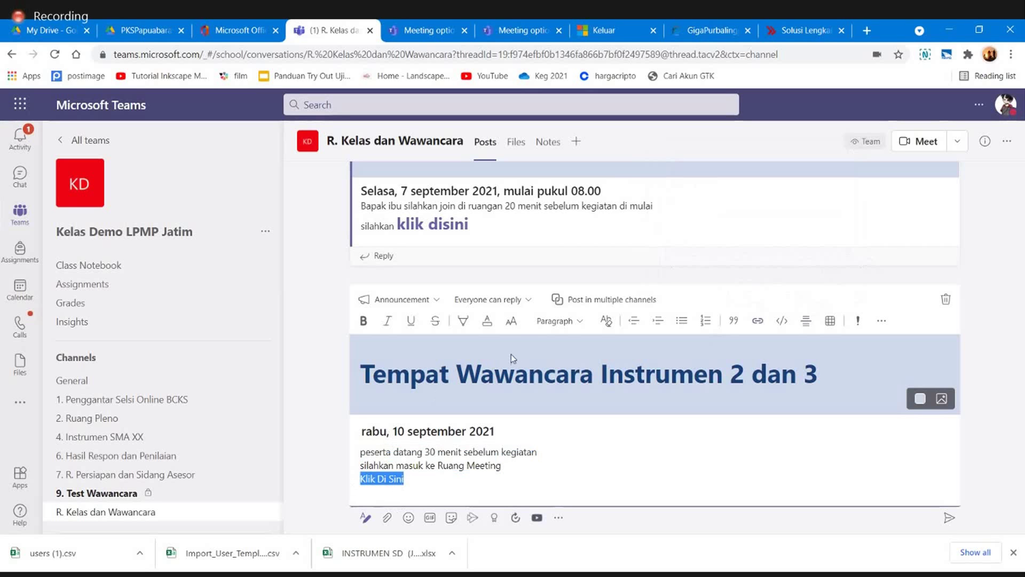
{"action": "left_click", "coordinate": [514, 324]}
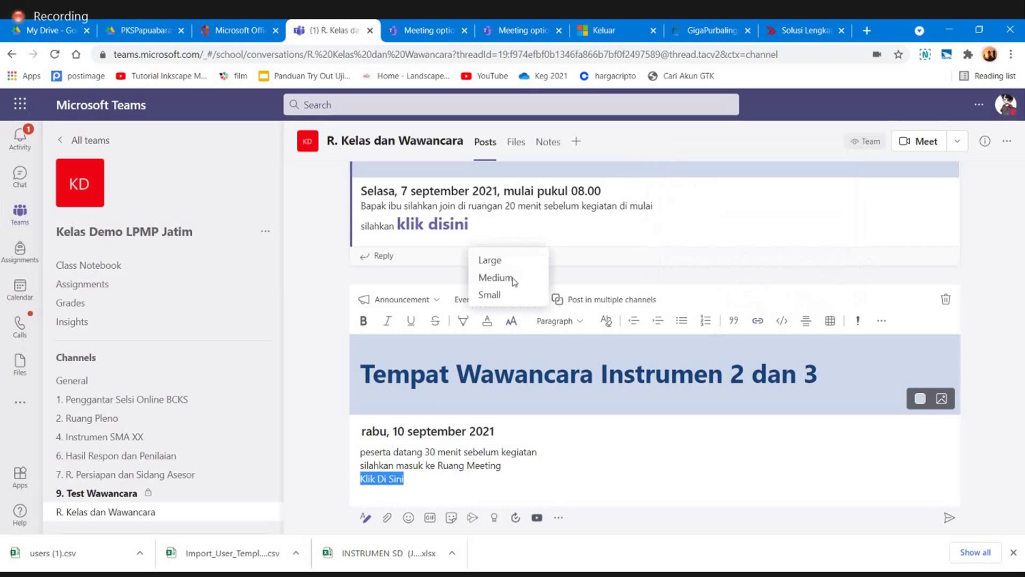
{"action": "left_click", "coordinate": [498, 260]}
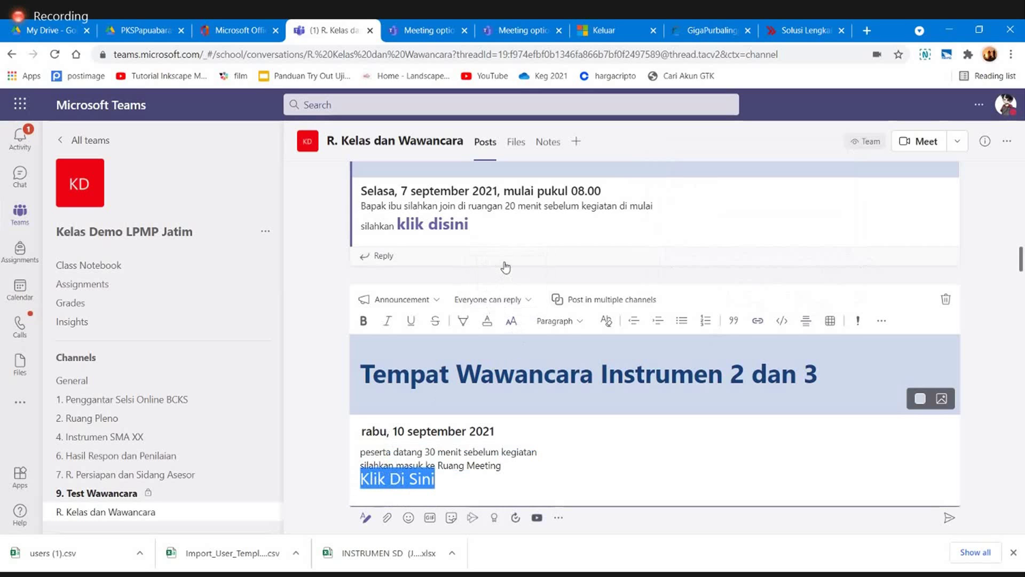
Step: Colour the "Klik Di Sini" link text red with a yellow highlight and post the announcement
{"action": "left_click", "coordinate": [486, 322]}
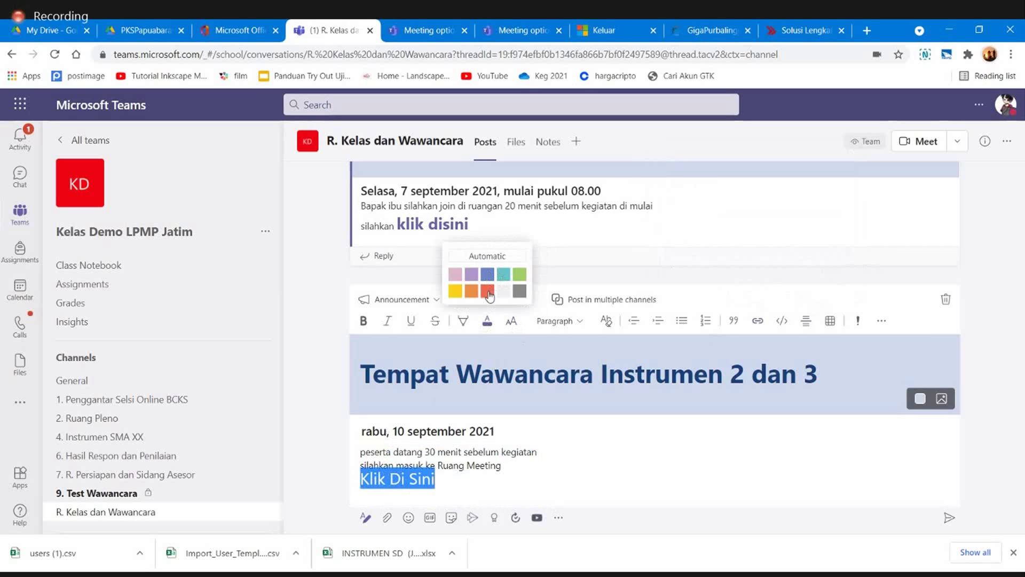
{"action": "left_click", "coordinate": [487, 291]}
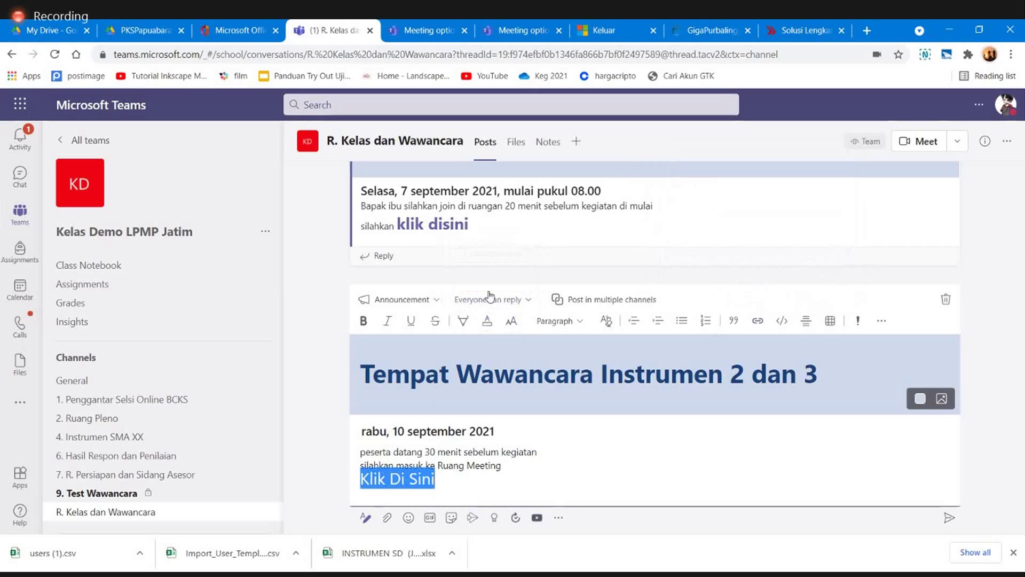
{"action": "left_click", "coordinate": [463, 322]}
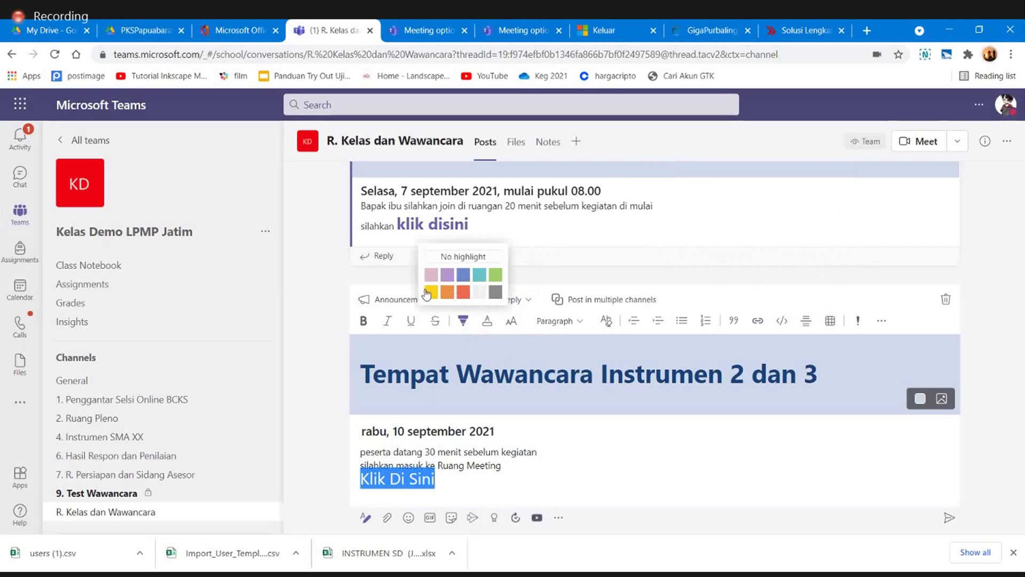
{"action": "left_click", "coordinate": [432, 292]}
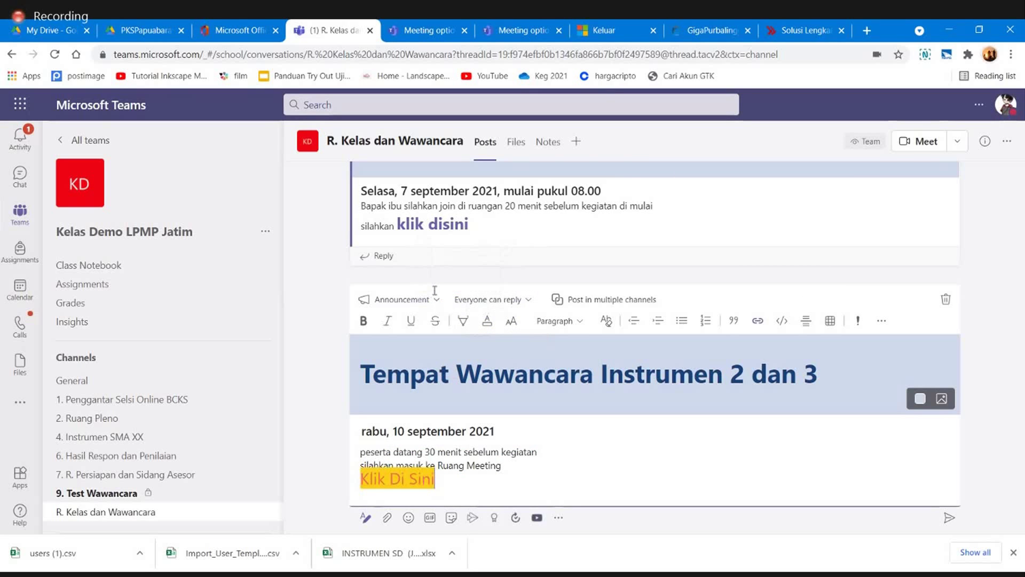
{"action": "left_click", "coordinate": [570, 434]}
{"action": "left_click", "coordinate": [950, 518]}
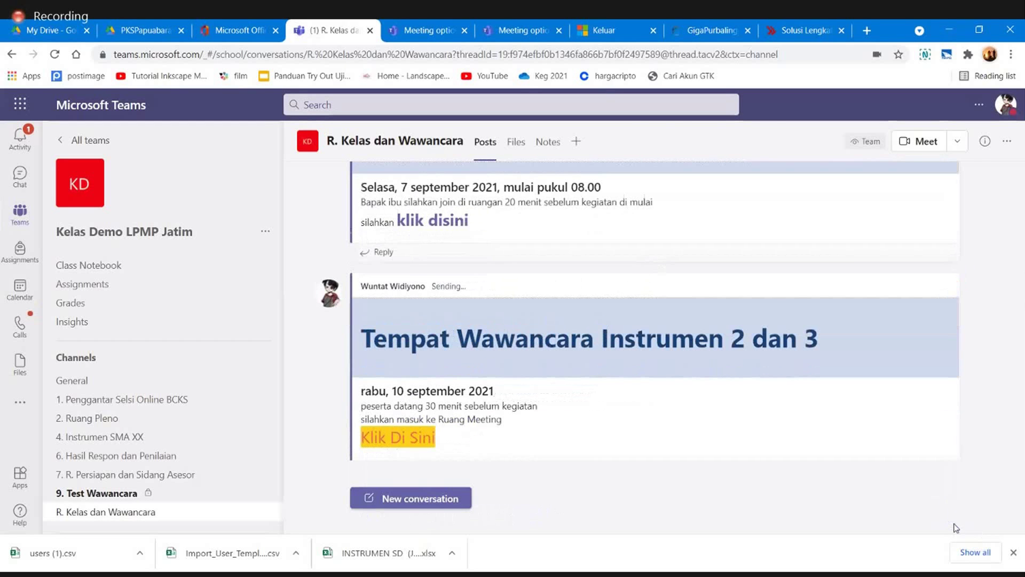
{"action": "left_click", "coordinate": [757, 458]}
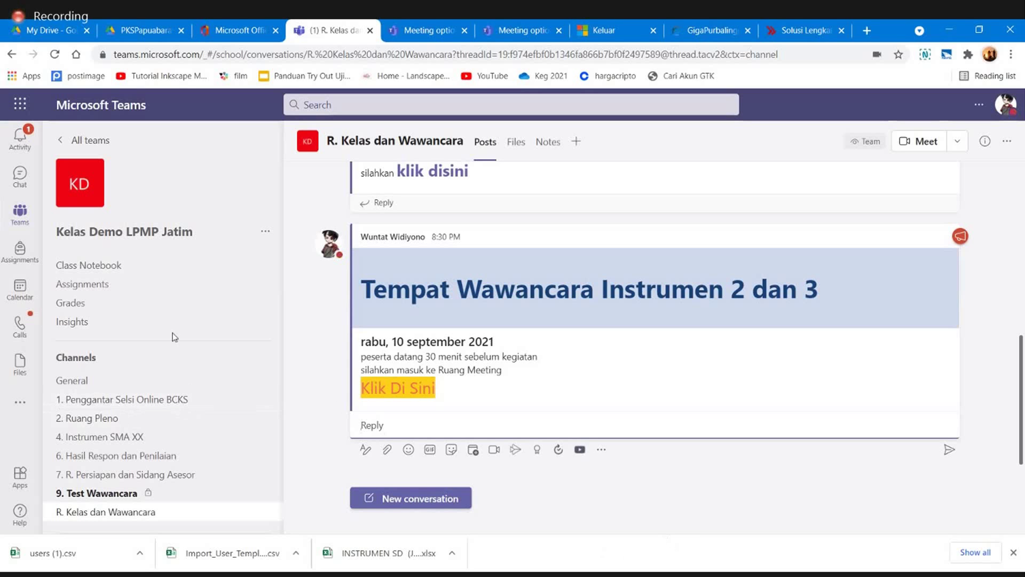
{"action": "left_click", "coordinate": [947, 450]}
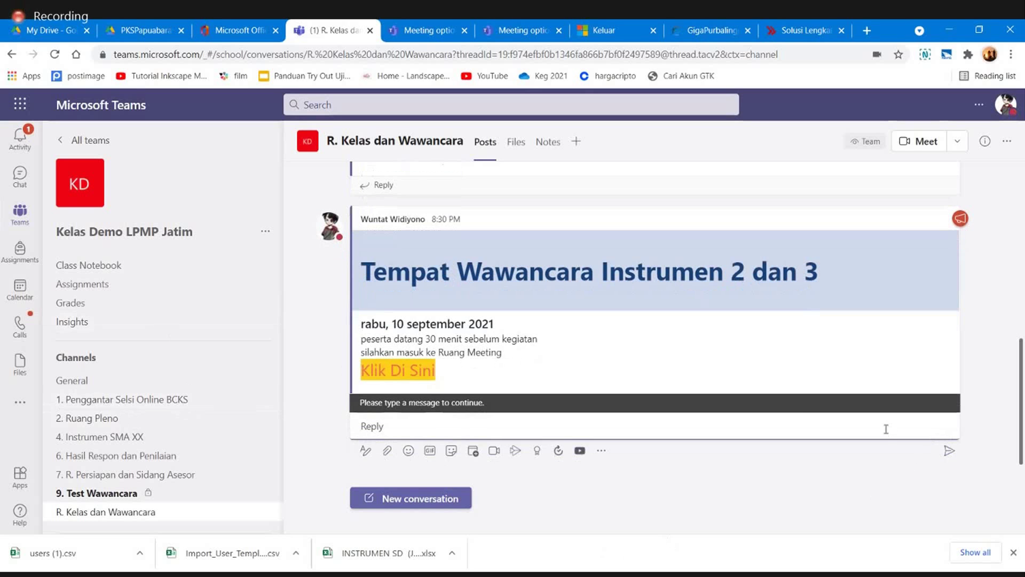
{"action": "left_click", "coordinate": [889, 474]}
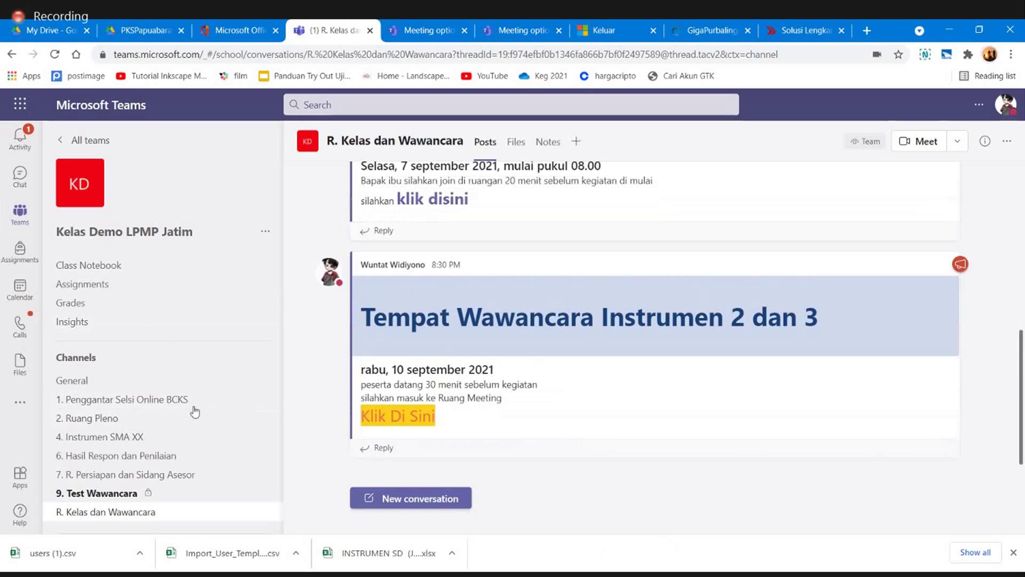
Step: Open the Selsi BCKS Unesa 2 team from the teams overview to look at its channels
{"action": "left_click", "coordinate": [21, 213]}
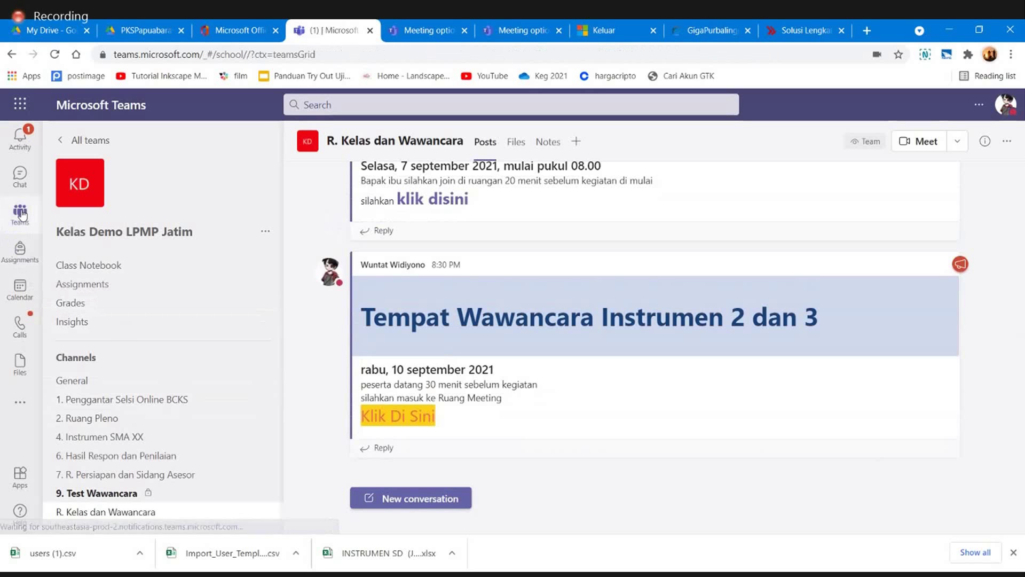
{"action": "scroll", "coordinate": [534, 406], "scroll_direction": "down", "scroll_amount": 3}
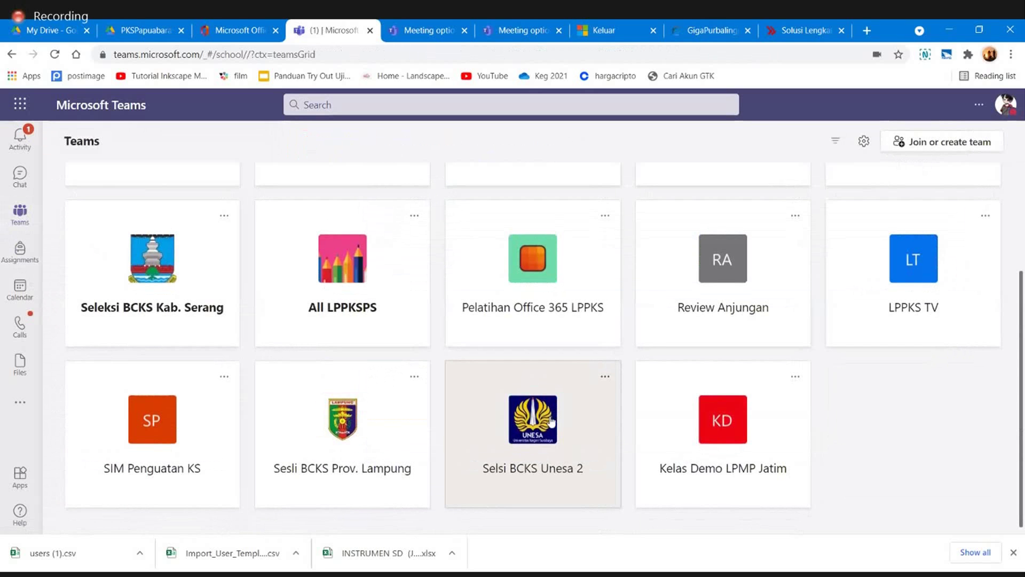
{"action": "left_click", "coordinate": [551, 421]}
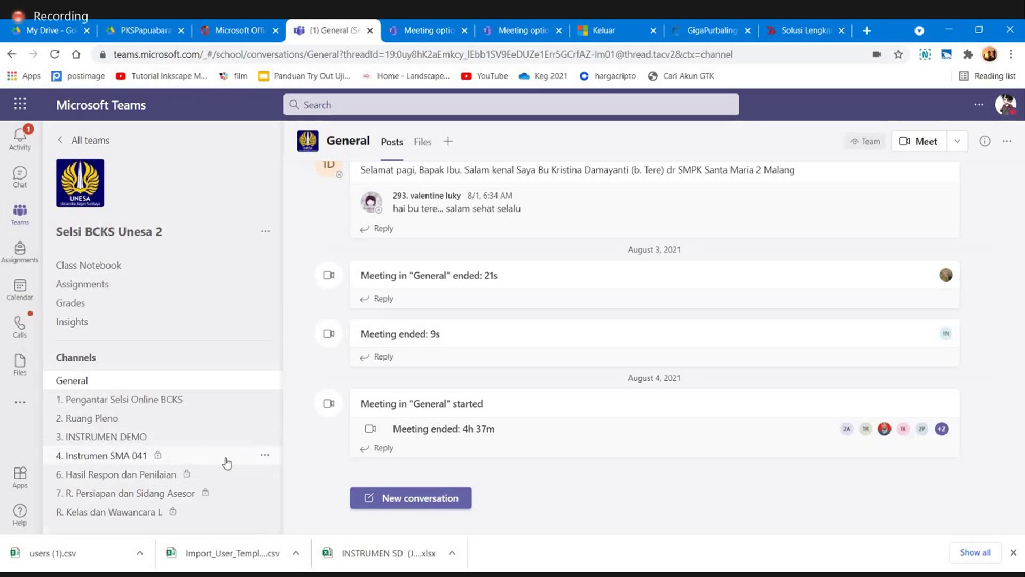
Step: Return to the teams overview and open the Kelas Demo LPMP Jatim team
{"action": "left_click", "coordinate": [25, 219]}
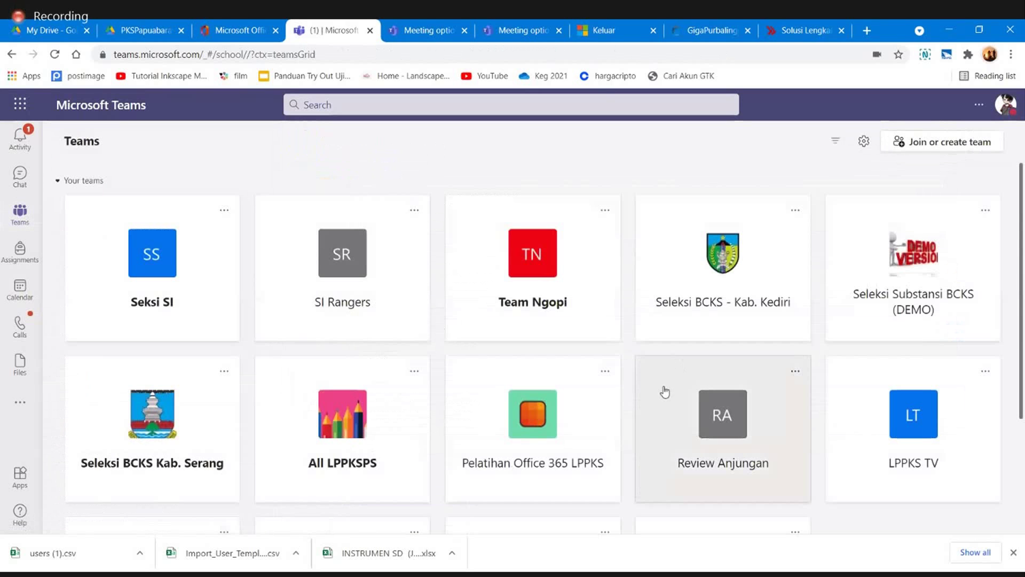
{"action": "scroll", "coordinate": [665, 391], "scroll_direction": "down", "scroll_amount": 3}
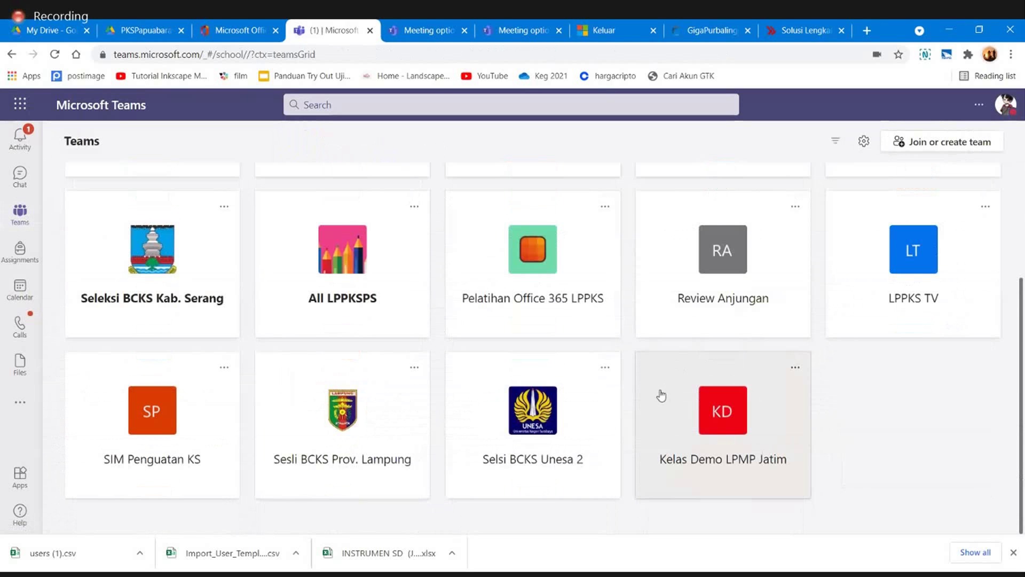
{"action": "left_click", "coordinate": [774, 440]}
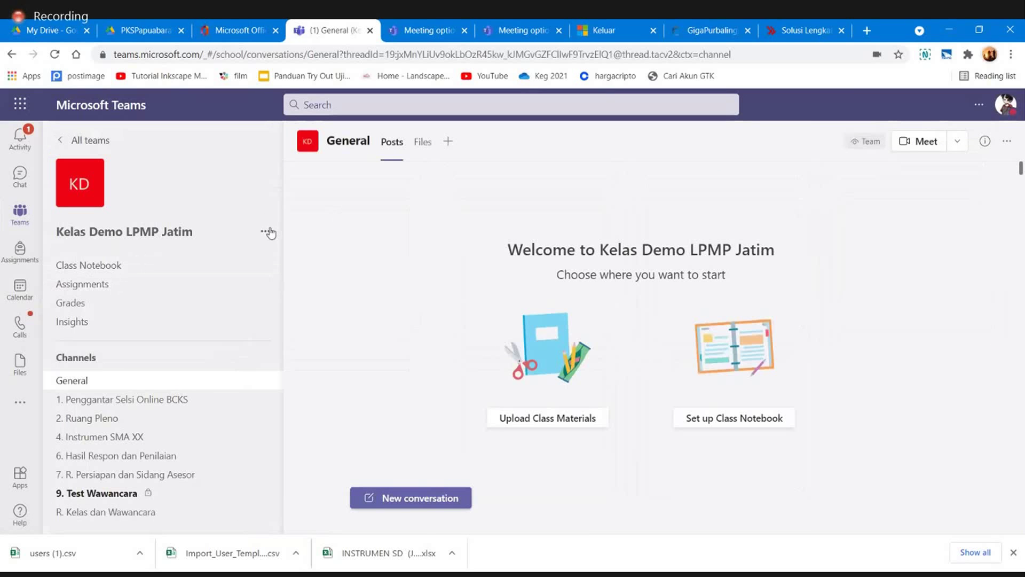
{"action": "left_click", "coordinate": [266, 234]}
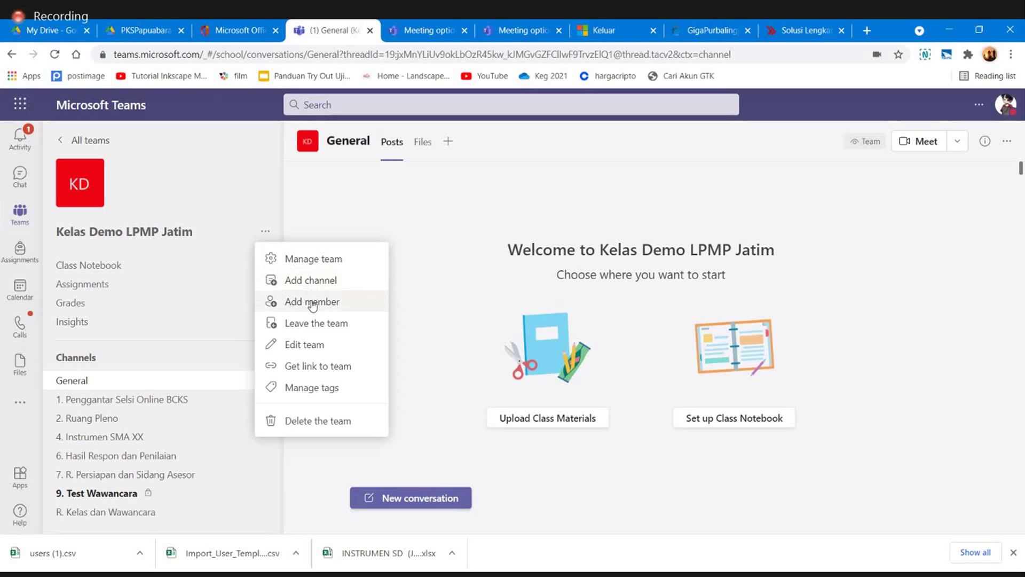
{"action": "left_click", "coordinate": [312, 302]}
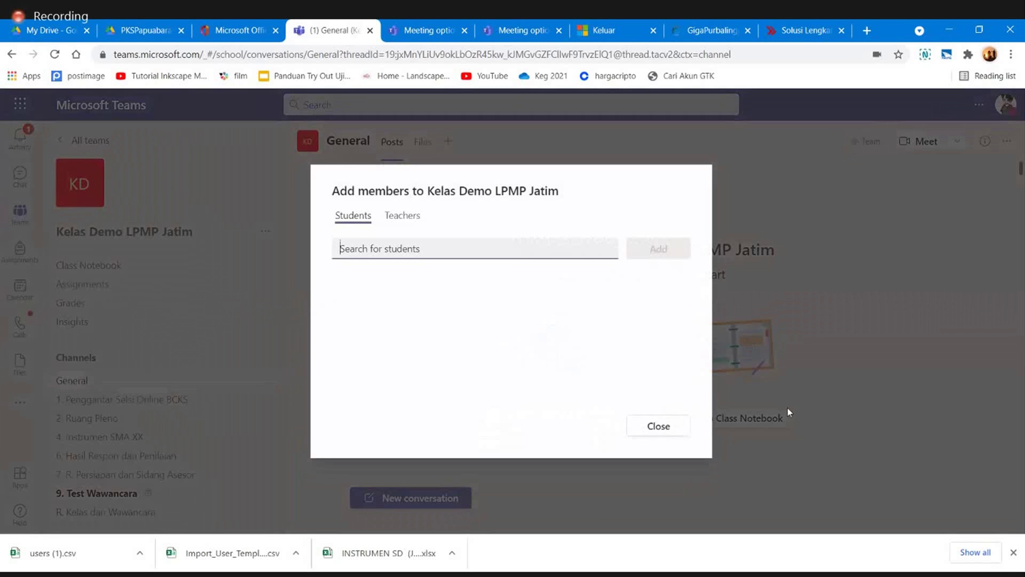
{"action": "left_click", "coordinate": [667, 423]}
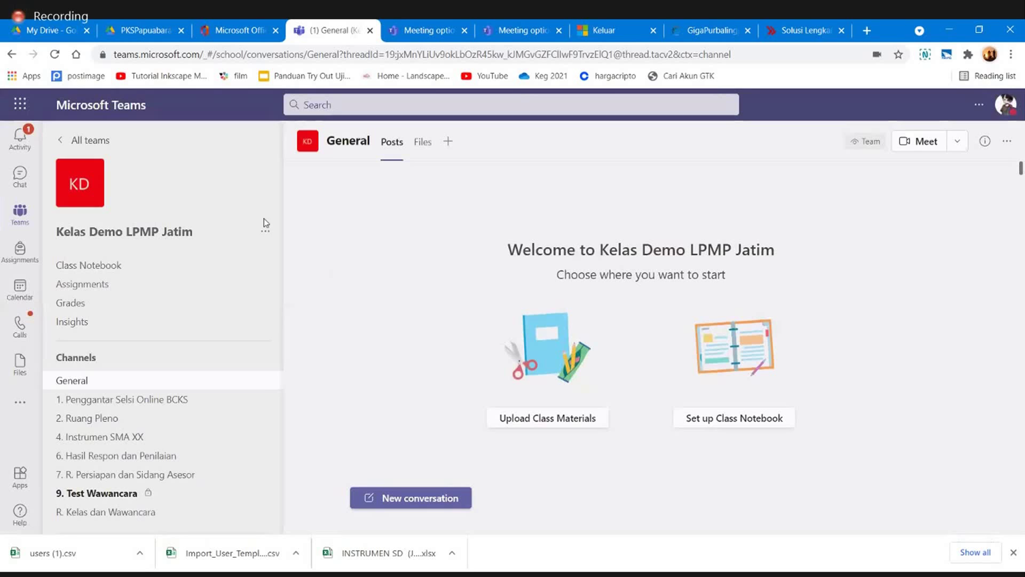
Step: Open the management page of the Kelas Demo LPMP Jatim team and look through its members and guests
{"action": "left_click", "coordinate": [266, 231]}
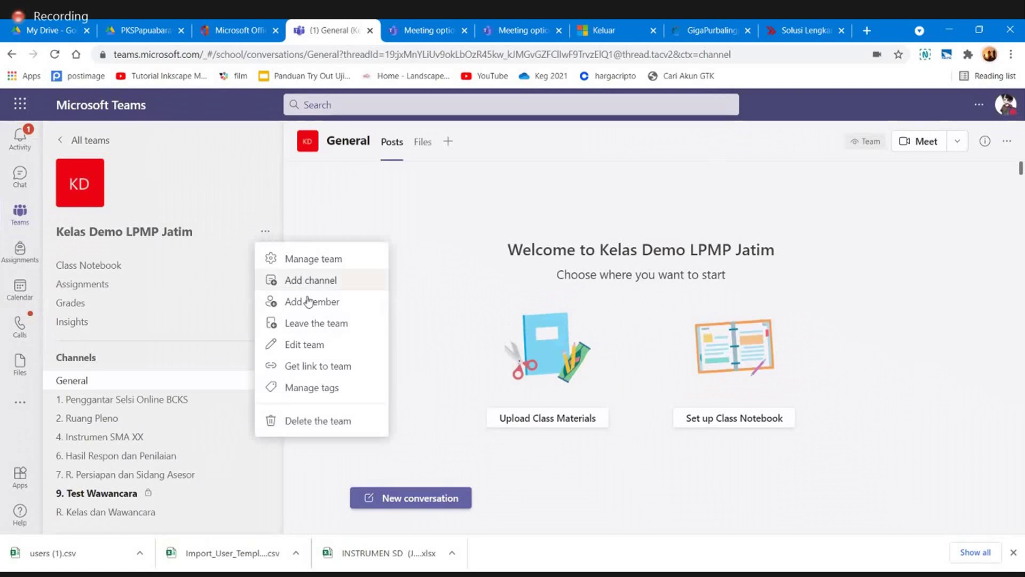
{"action": "left_click", "coordinate": [327, 259]}
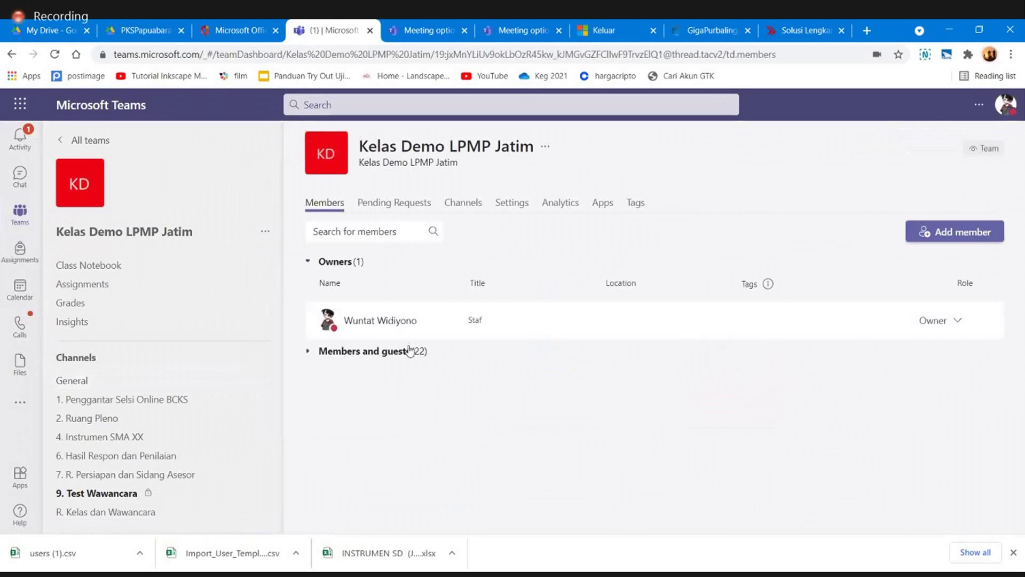
{"action": "left_click", "coordinate": [409, 356]}
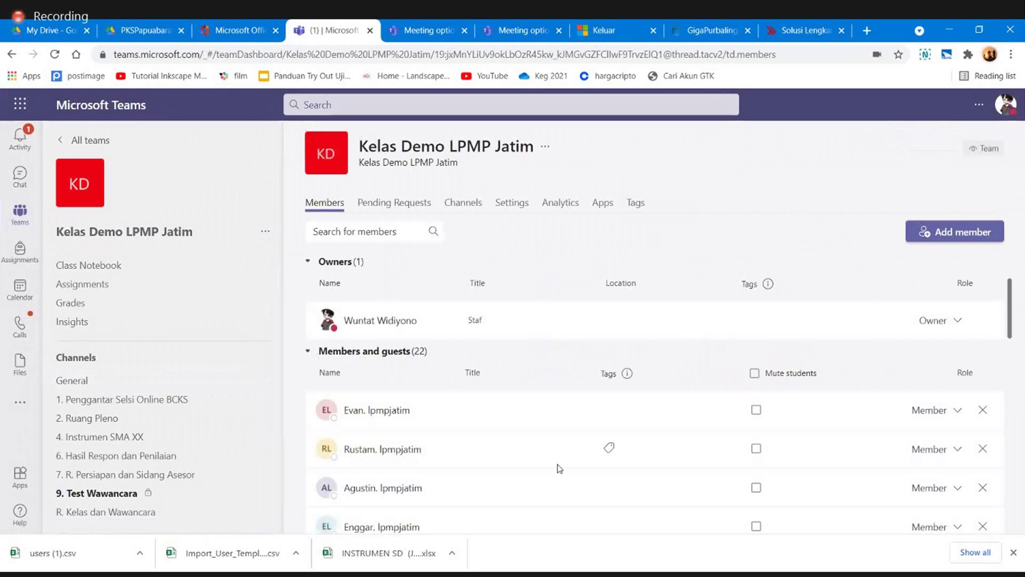
{"action": "scroll", "coordinate": [559, 468], "scroll_direction": "down", "scroll_amount": 5}
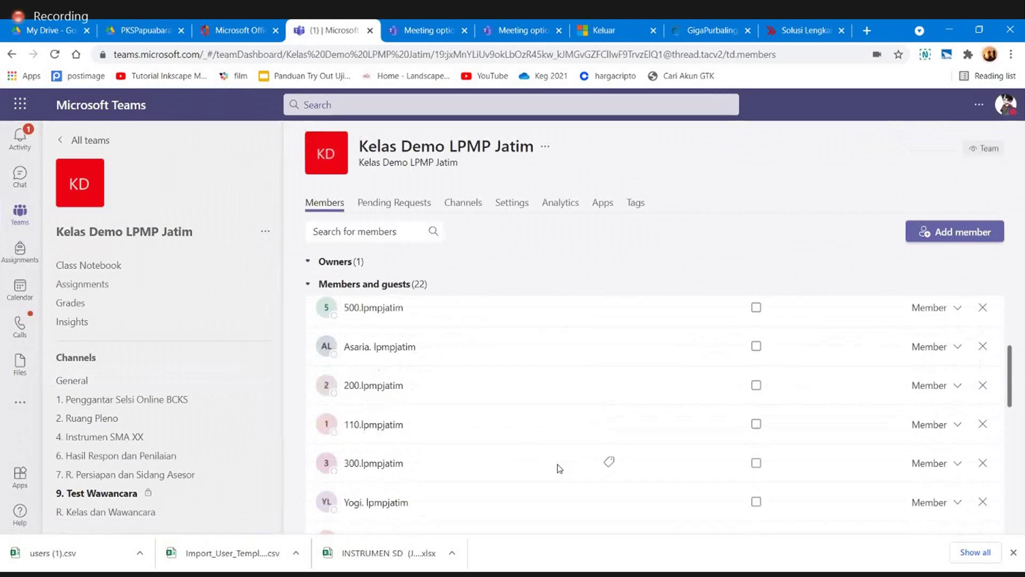
{"action": "scroll", "coordinate": [559, 468], "scroll_direction": "up", "scroll_amount": 5}
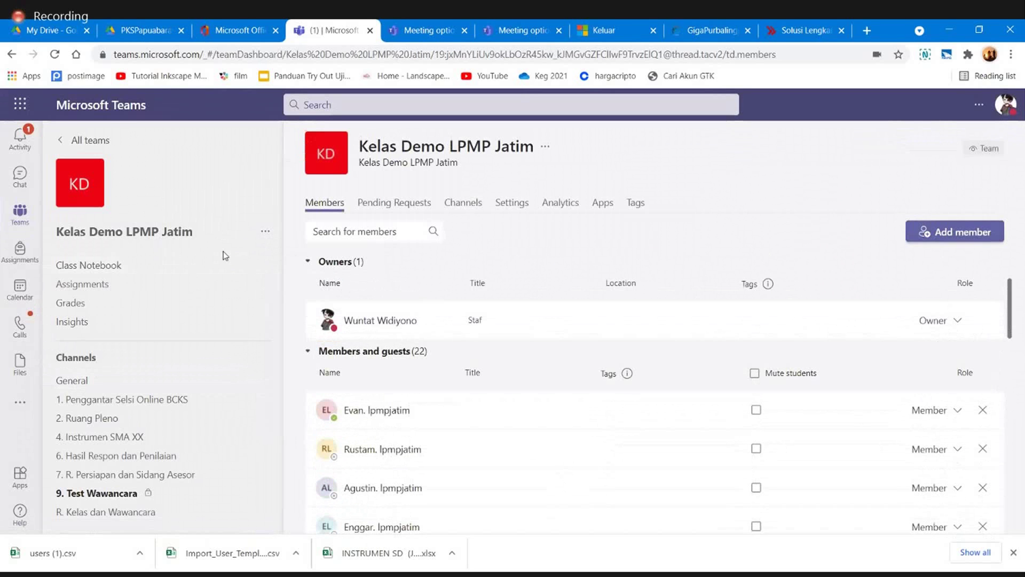
Step: Start adding members to Kelas Demo LPMP Jatim and search the students for a participant by name
{"action": "left_click", "coordinate": [266, 233]}
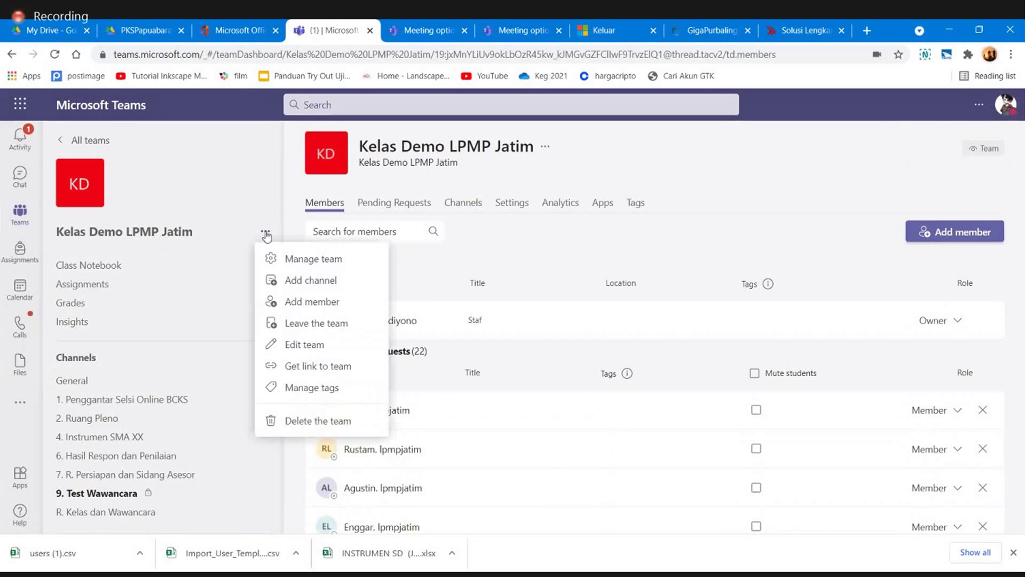
{"action": "left_click", "coordinate": [330, 305]}
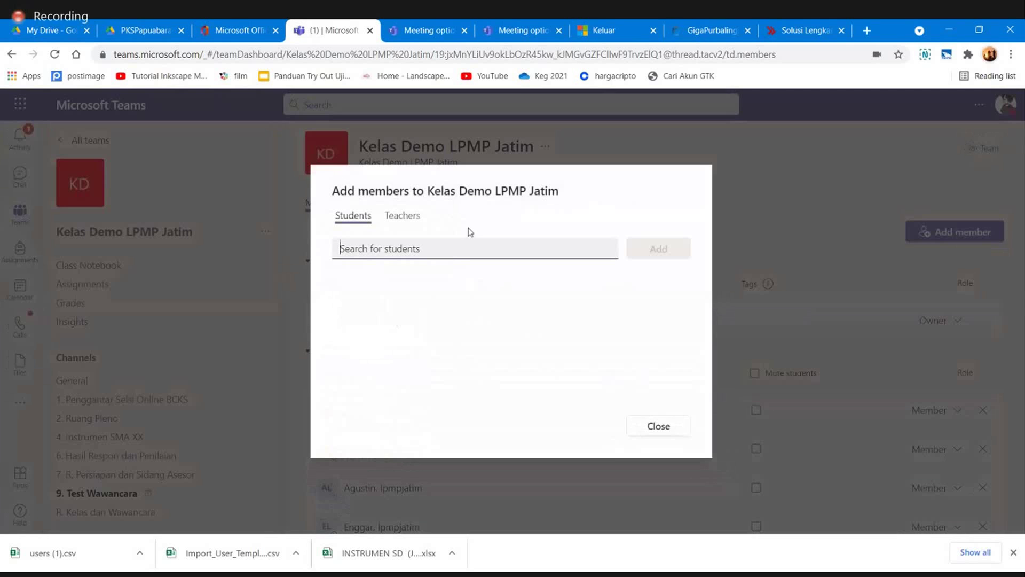
{"action": "type", "text": "eva"}
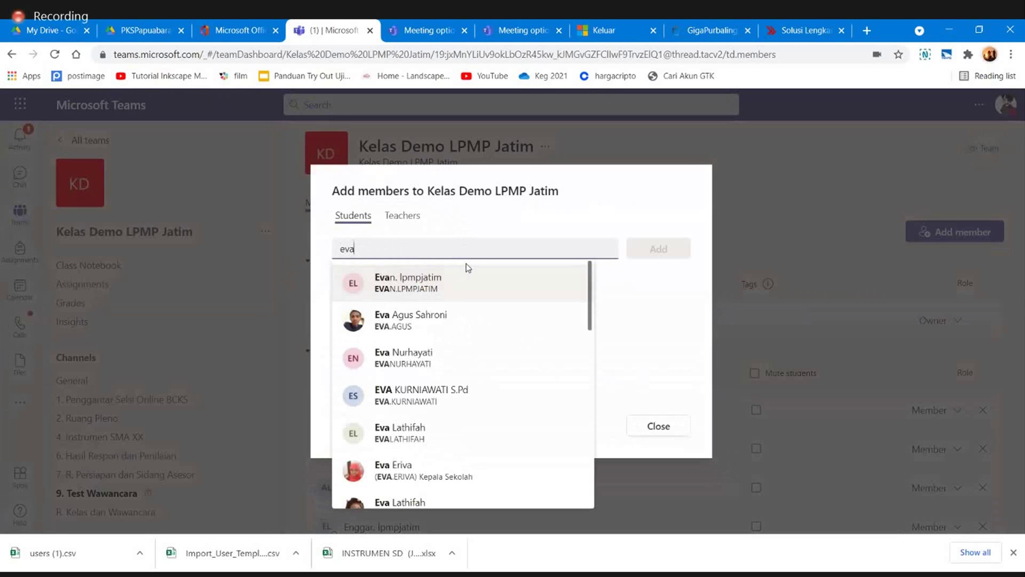
{"action": "type", "text": "n "}
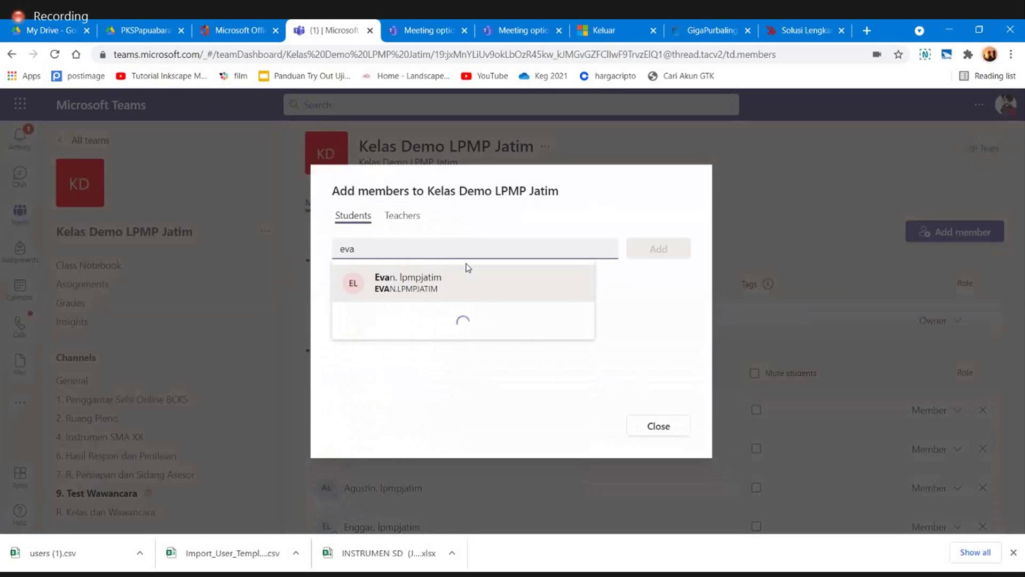
{"action": "type", "text": "ca"}
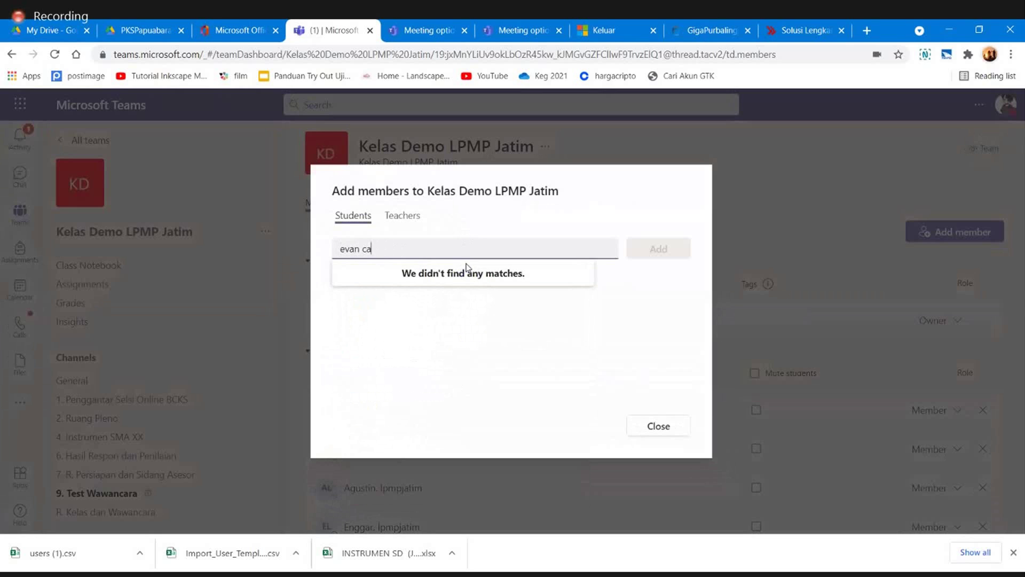
{"action": "key", "text": "BackSpace"}
{"action": "key", "text": "BackSpace"}
{"action": "key", "text": "BackSpace"}
{"action": "key", "text": "BackSpace"}
{"action": "key", "text": "BackSpace"}
{"action": "key", "text": "BackSpace"}
{"action": "key", "text": "BackSpace"}
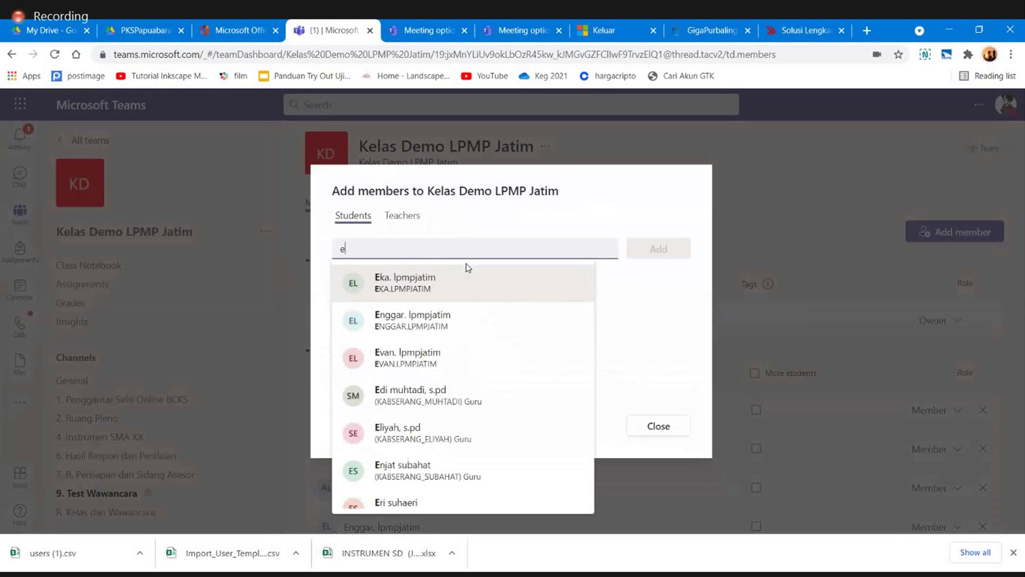
Step: Add a teacher found by name to Kelas Demo LPMP Jatim and return to the team's General channel
{"action": "left_click", "coordinate": [405, 218]}
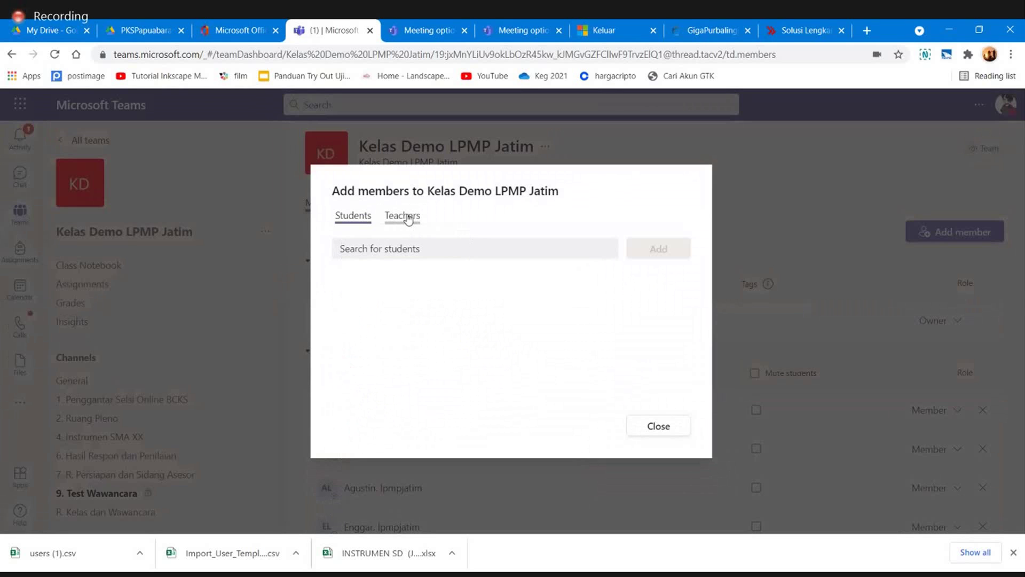
{"action": "left_click", "coordinate": [390, 248]}
{"action": "type", "text": "evan"}
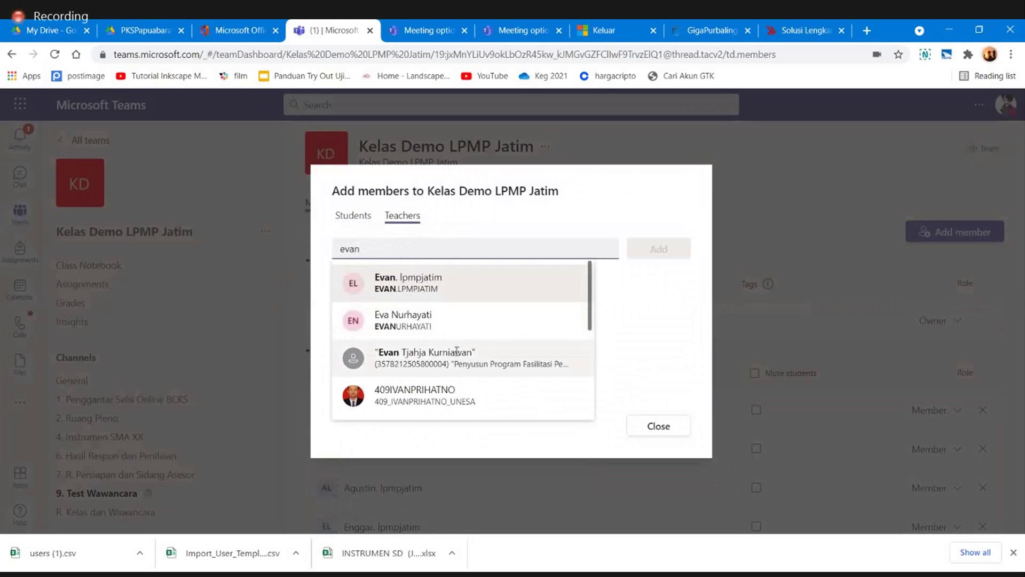
{"action": "left_click", "coordinate": [430, 359]}
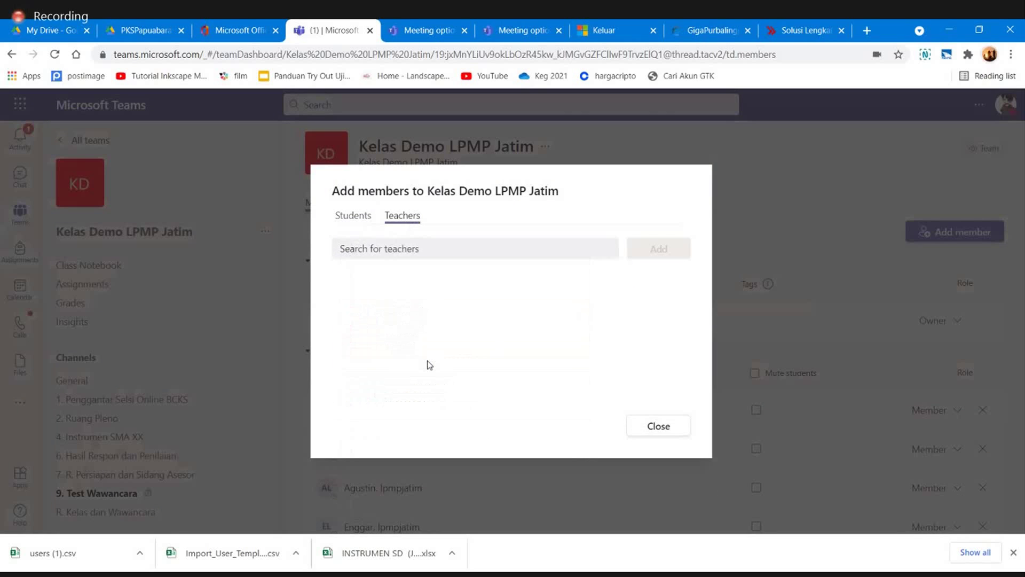
{"action": "left_click", "coordinate": [670, 251]}
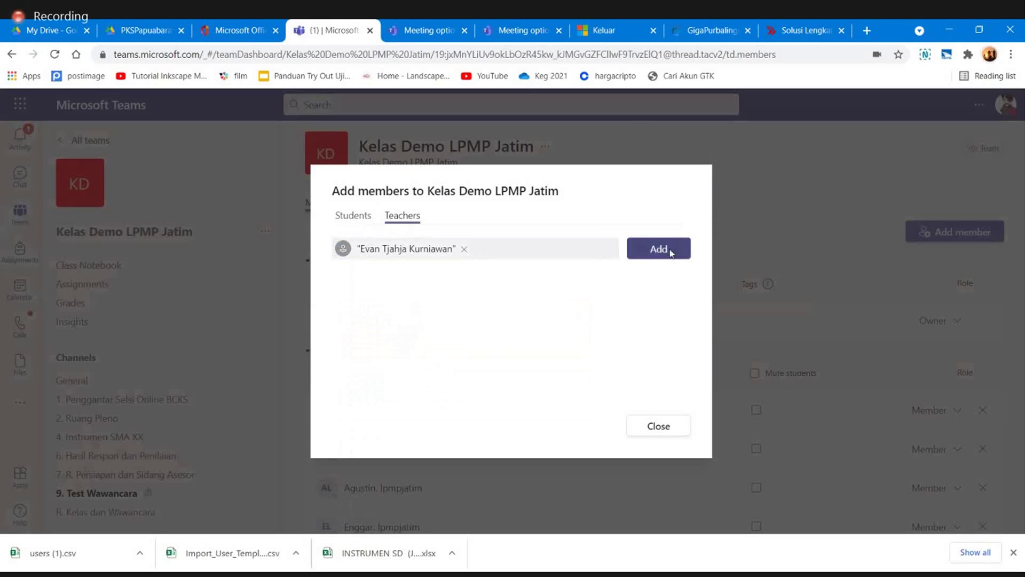
{"action": "left_click", "coordinate": [659, 426]}
{"action": "scroll", "coordinate": [671, 435], "scroll_direction": "down", "scroll_amount": 10}
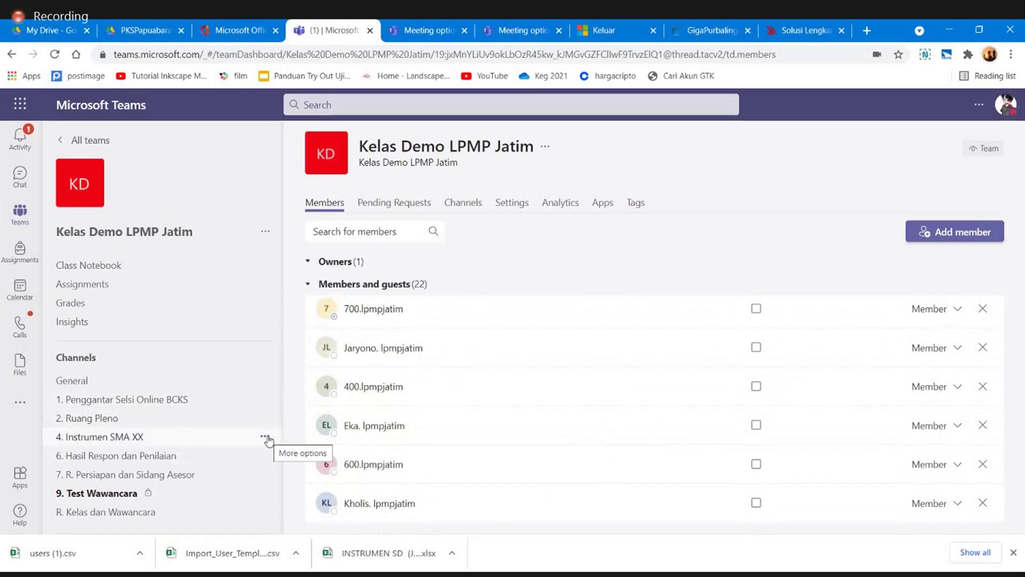
{"action": "left_click", "coordinate": [22, 219]}
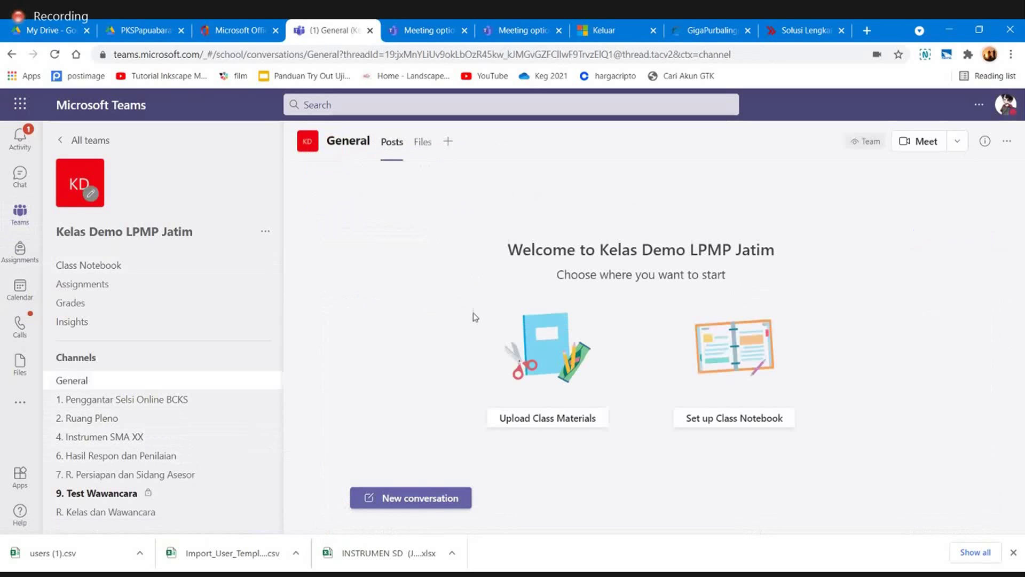
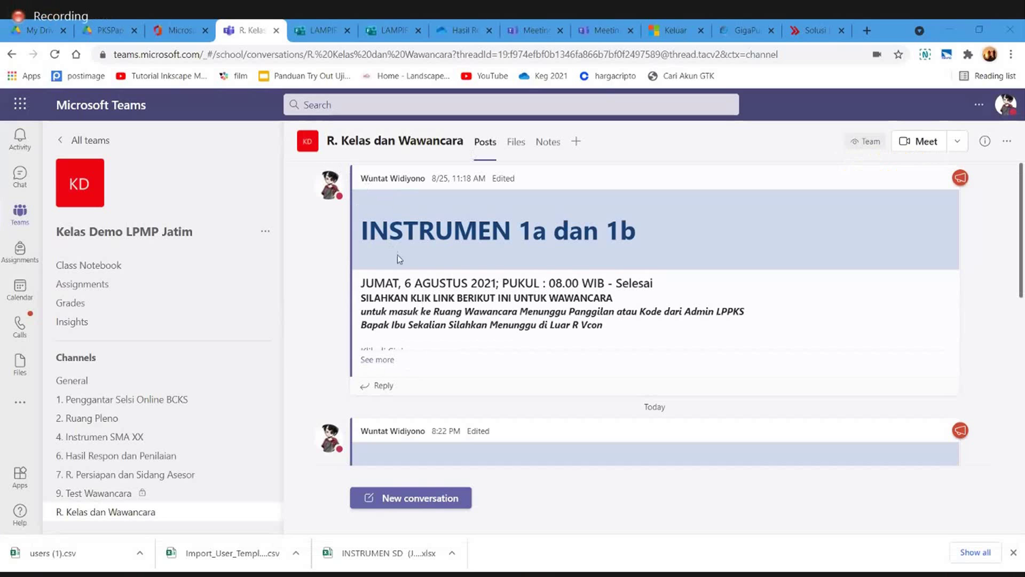
Step: Expand the INSTRUMEN 1a dan 1b announcement in R. Kelas dan Wawancara and join the meeting it links to
{"action": "left_click", "coordinate": [385, 362]}
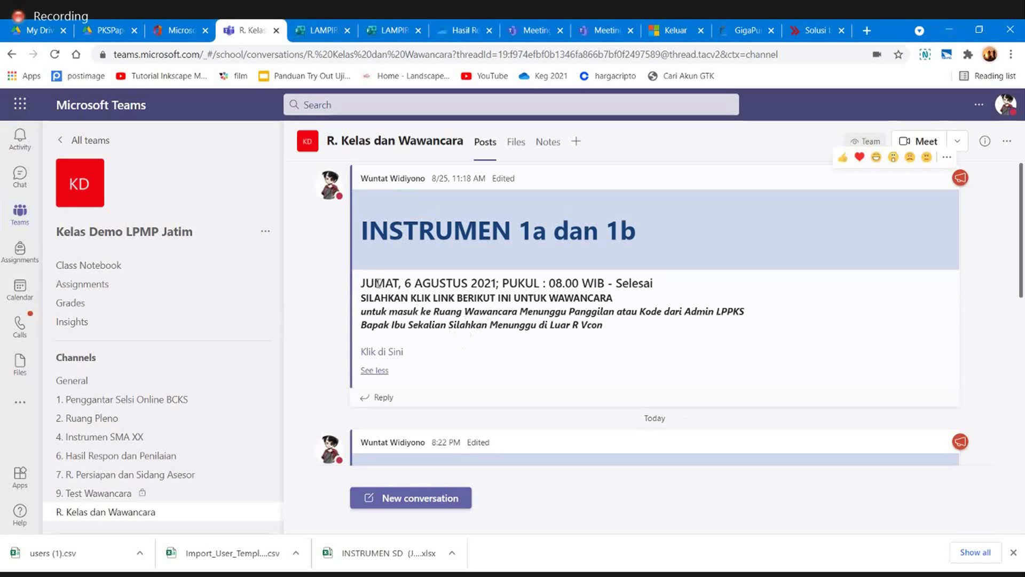
{"action": "left_click", "coordinate": [384, 353]}
{"action": "left_click", "coordinate": [511, 362]}
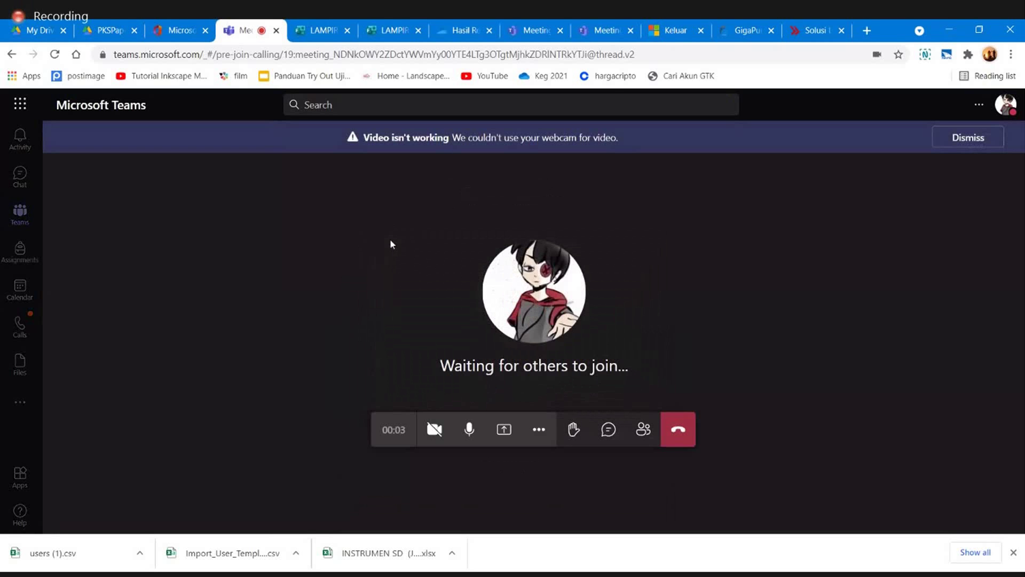
{"action": "left_click", "coordinate": [968, 139]}
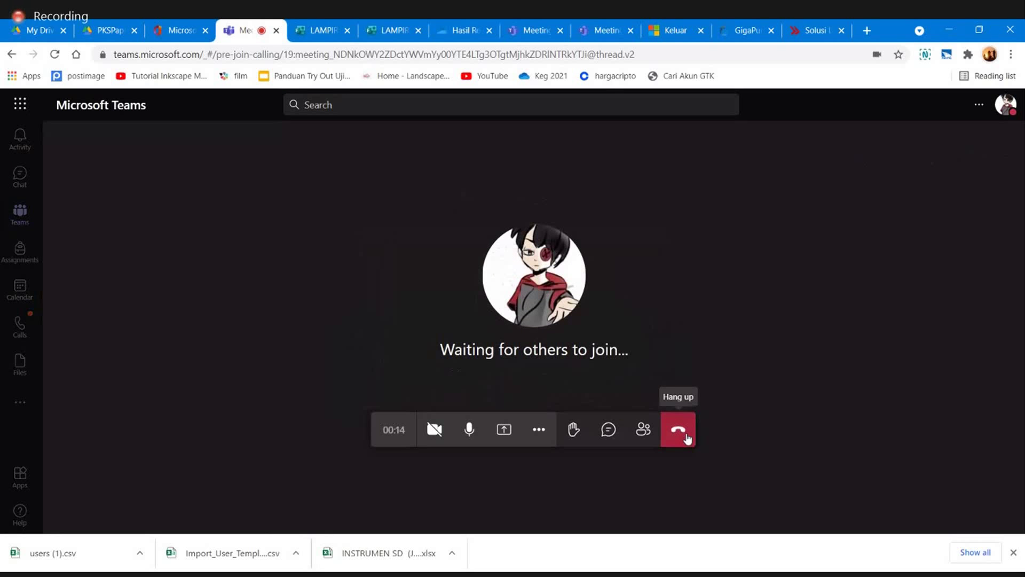
Step: Start recording the meeting and leave the call
{"action": "left_click", "coordinate": [539, 431]}
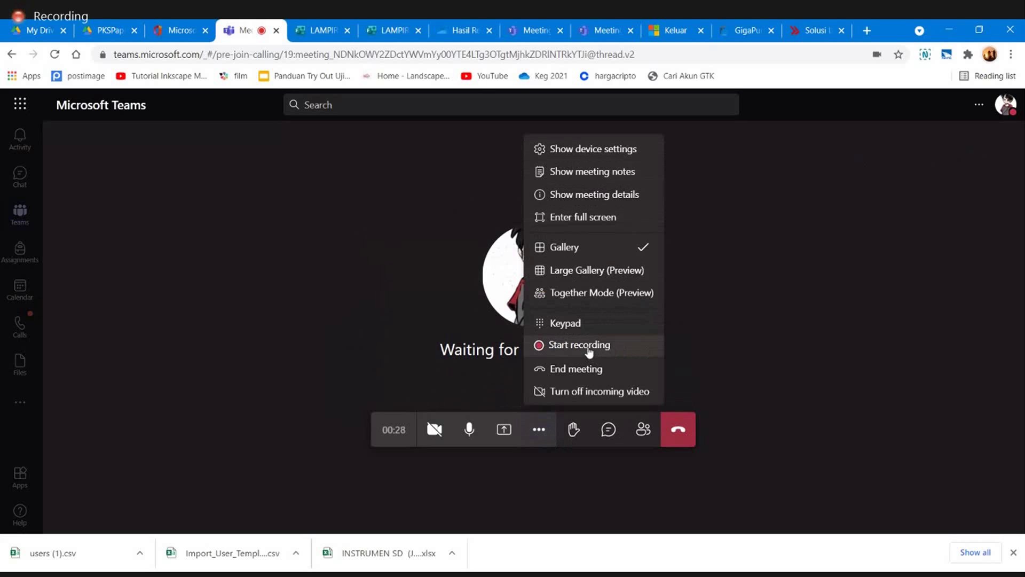
{"action": "left_click", "coordinate": [379, 338]}
{"action": "left_click", "coordinate": [539, 432]}
{"action": "left_click", "coordinate": [537, 433]}
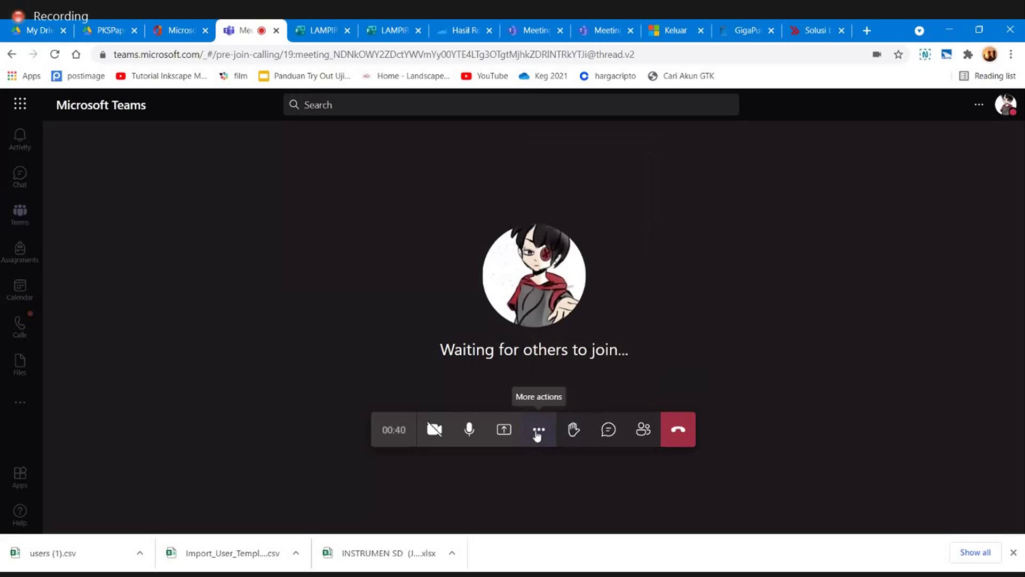
{"action": "left_click", "coordinate": [538, 434]}
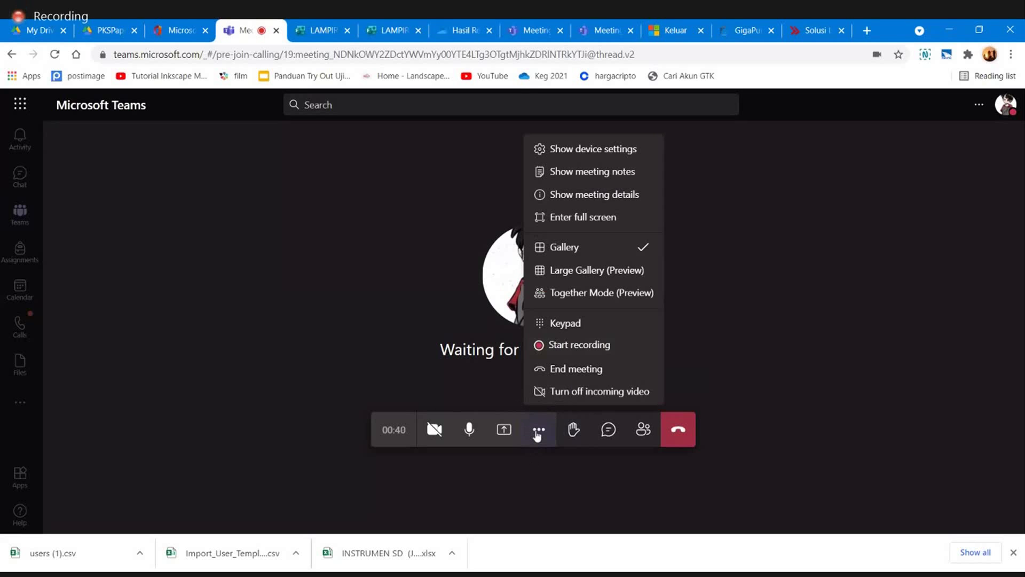
{"action": "left_click", "coordinate": [598, 345]}
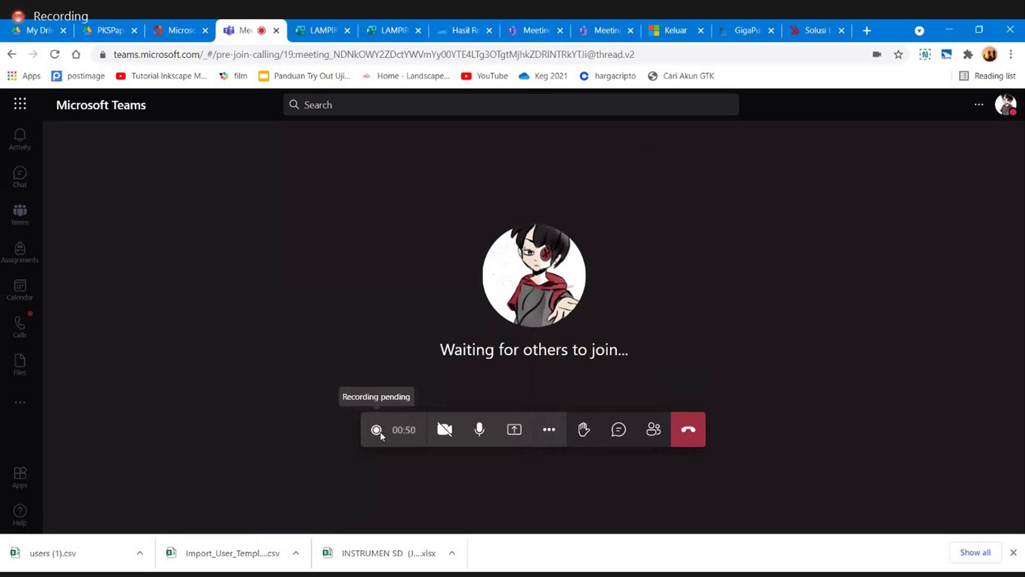
{"action": "left_click", "coordinate": [688, 434]}
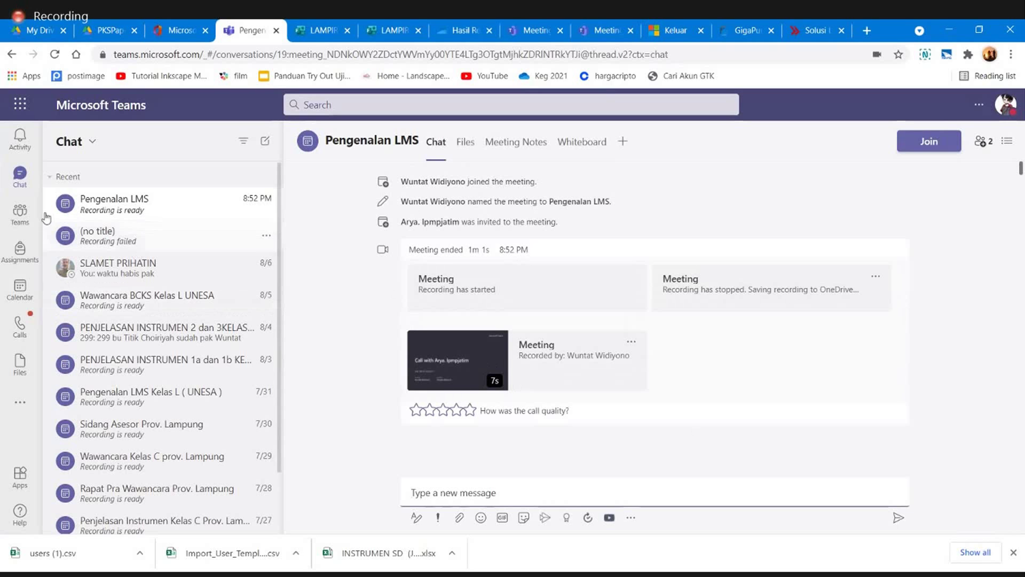
Step: Return to R. Kelas dan Wawancara, open the INSTRUMEN 1a dan 1b meeting link and close its pre-join screen without joining
{"action": "left_click", "coordinate": [20, 213]}
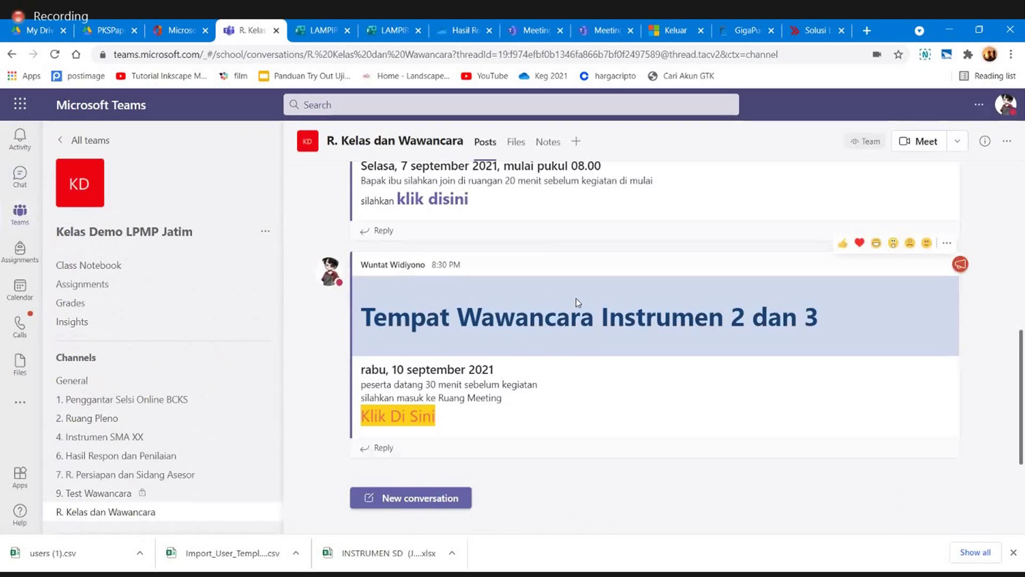
{"action": "scroll", "coordinate": [577, 302], "scroll_direction": "up", "scroll_amount": 5}
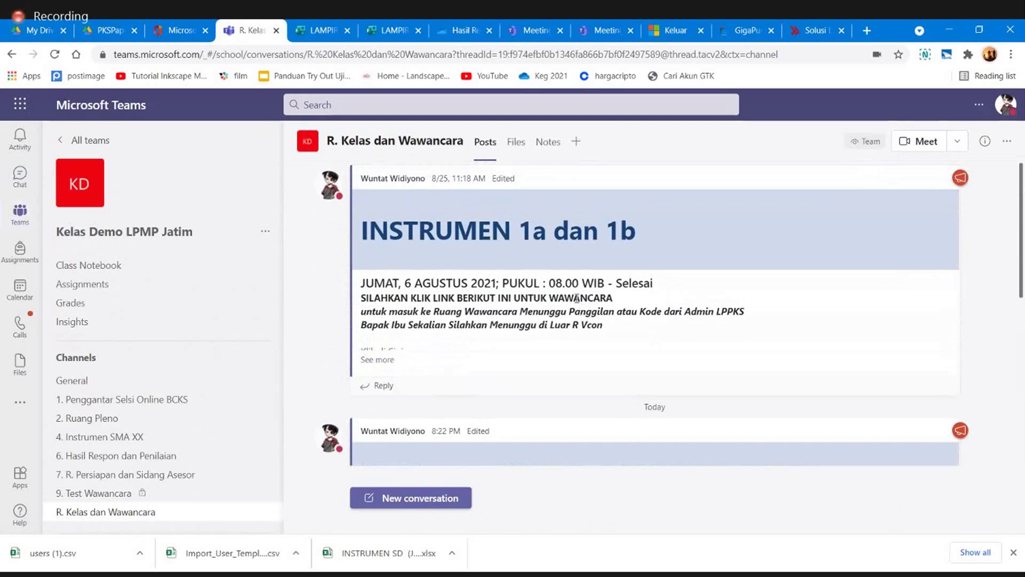
{"action": "left_click", "coordinate": [377, 360]}
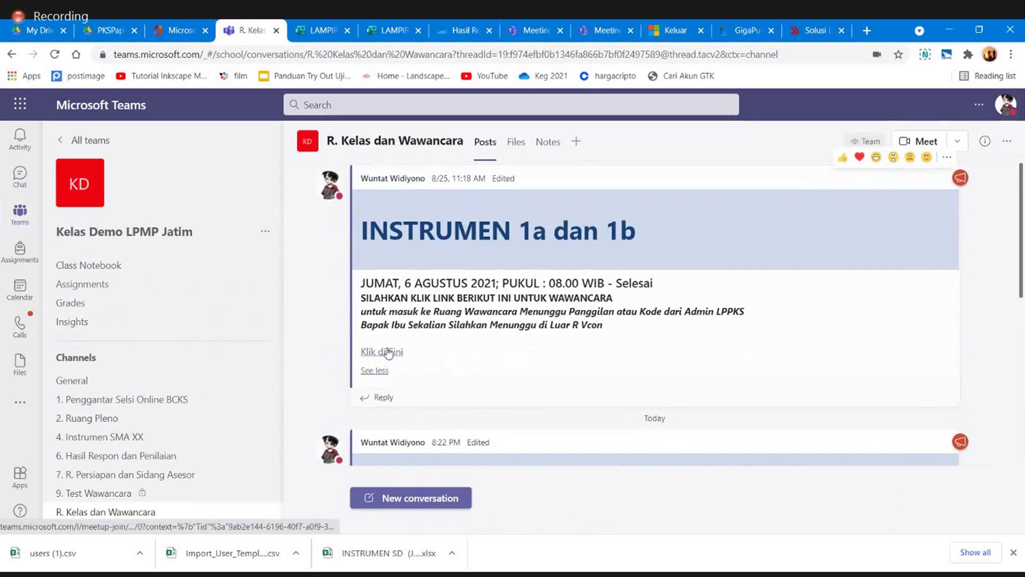
{"action": "left_click", "coordinate": [388, 353]}
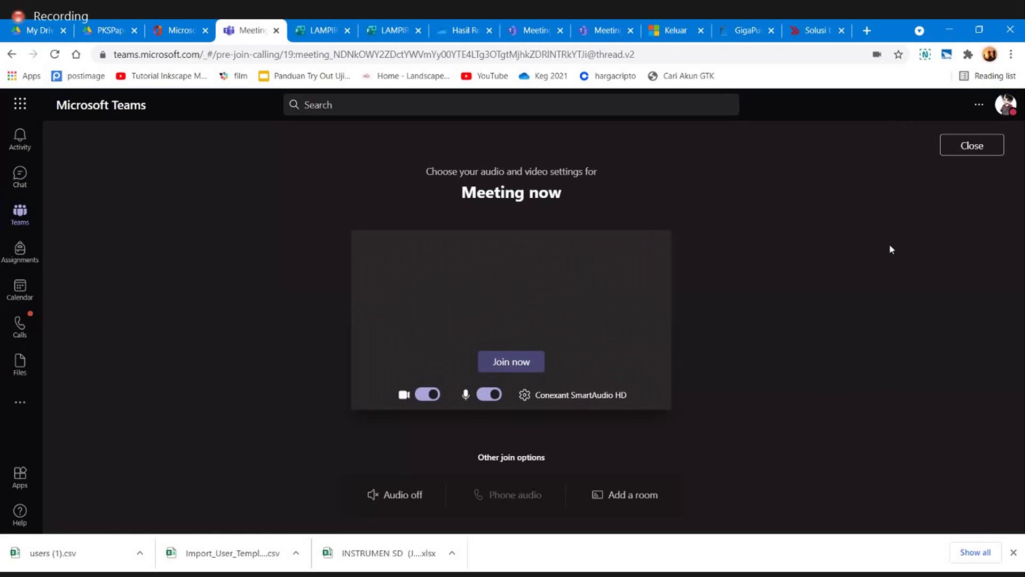
{"action": "left_click", "coordinate": [982, 148]}
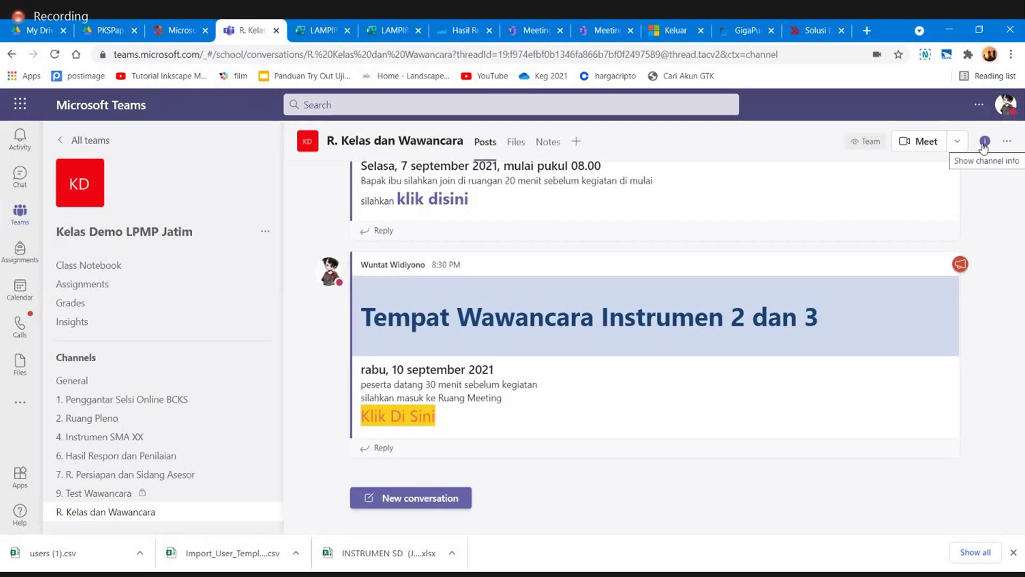
Step: Expand the INSTRUMEN 1a dan 1b announcement again and look at the browser options for its Klik di Sini link
{"action": "scroll", "coordinate": [487, 187], "scroll_direction": "up", "scroll_amount": 5}
{"action": "scroll", "coordinate": [487, 188], "scroll_direction": "up", "scroll_amount": 2}
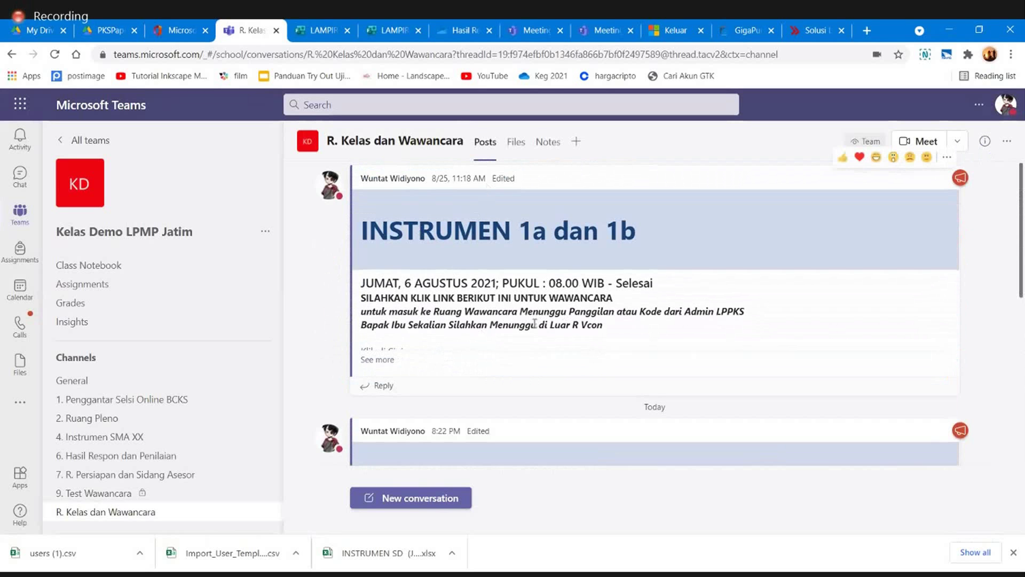
{"action": "left_click", "coordinate": [370, 360]}
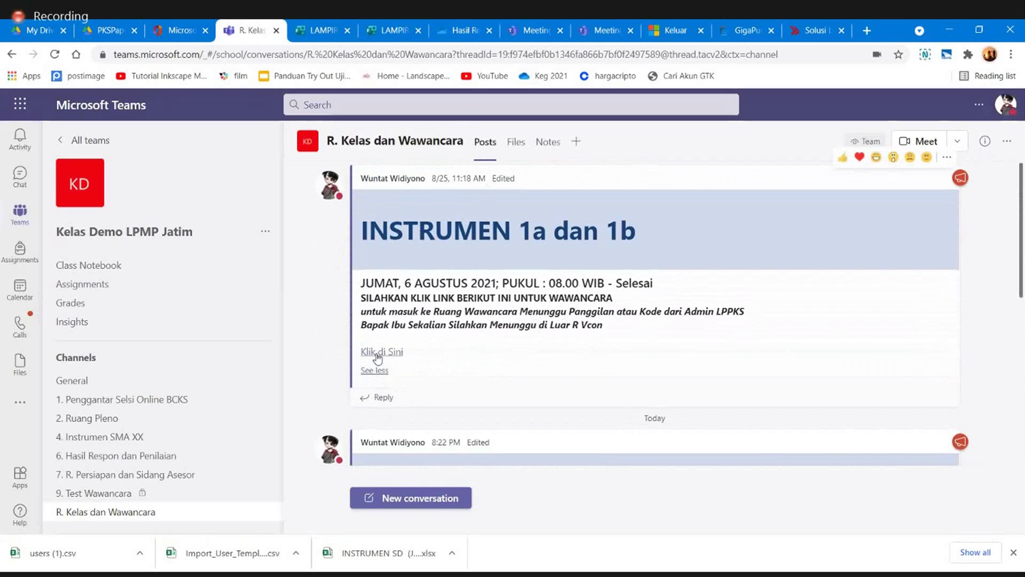
{"action": "right_click", "coordinate": [377, 353]}
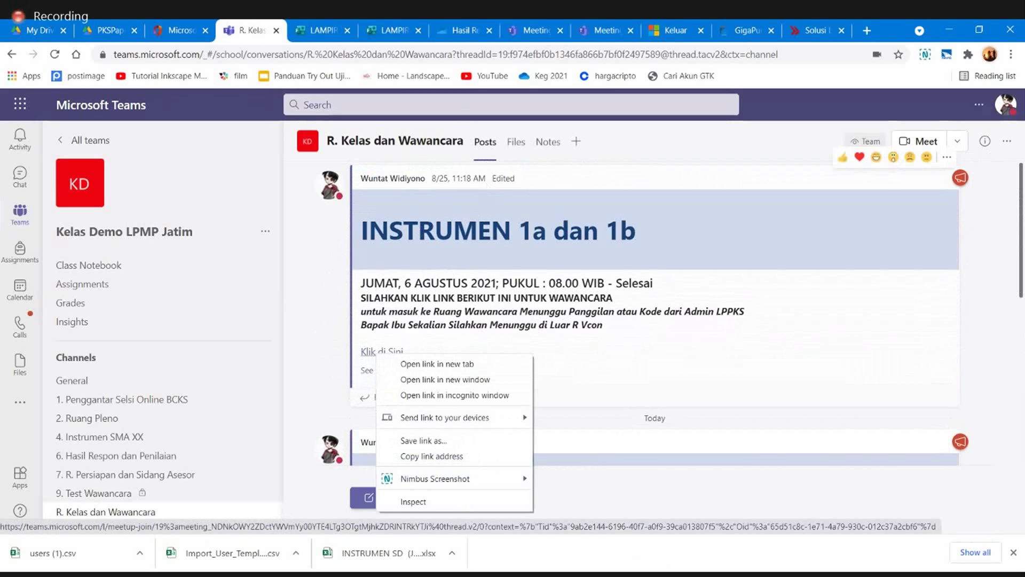
{"action": "key", "text": "Escape"}
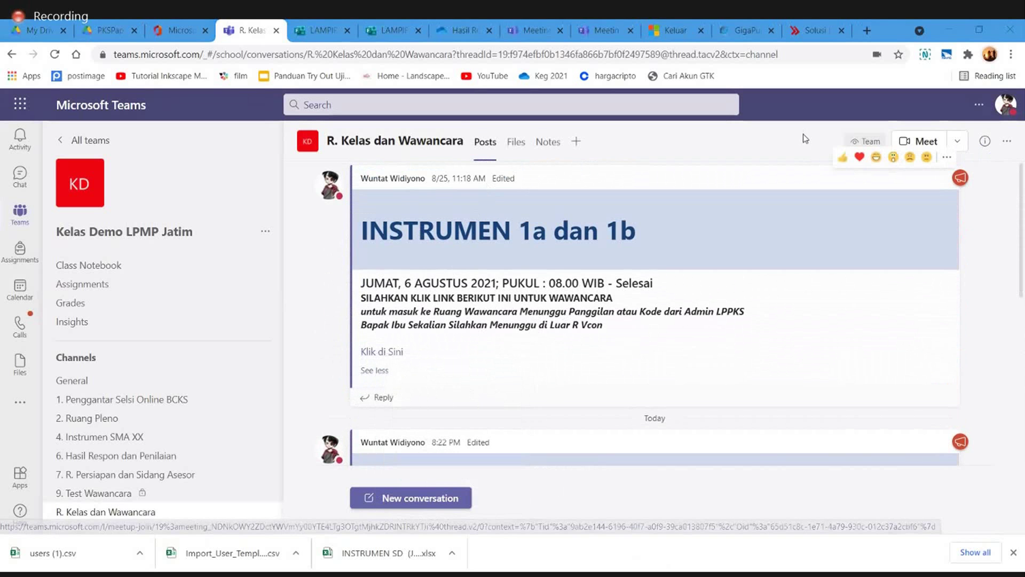
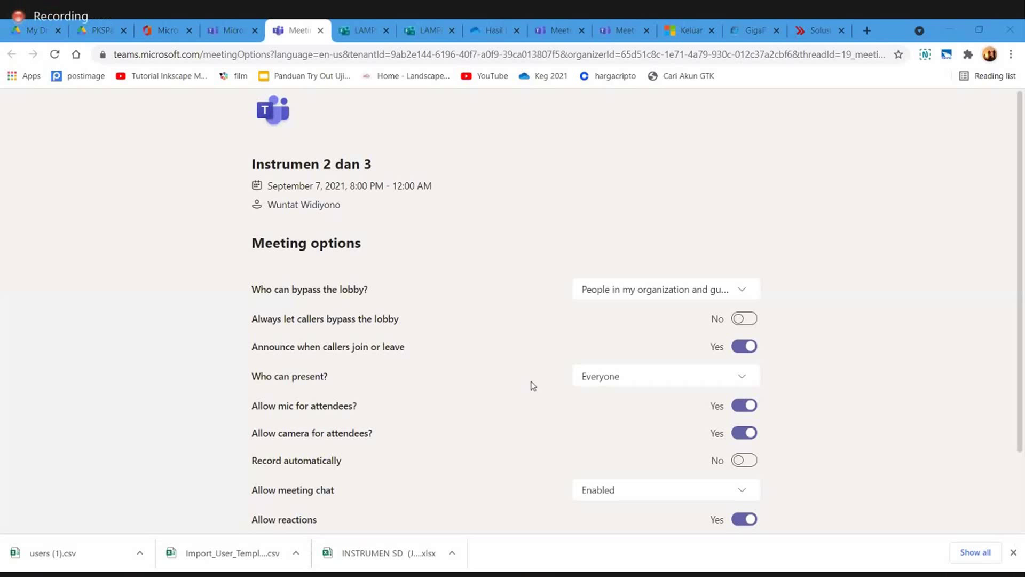
Step: Restrict presenting in the Instrumen 2 dan 3 meeting to specific people, choose the invited participant as presenter, and save the meeting options
{"action": "scroll", "coordinate": [828, 346], "scroll_direction": "down", "scroll_amount": 2}
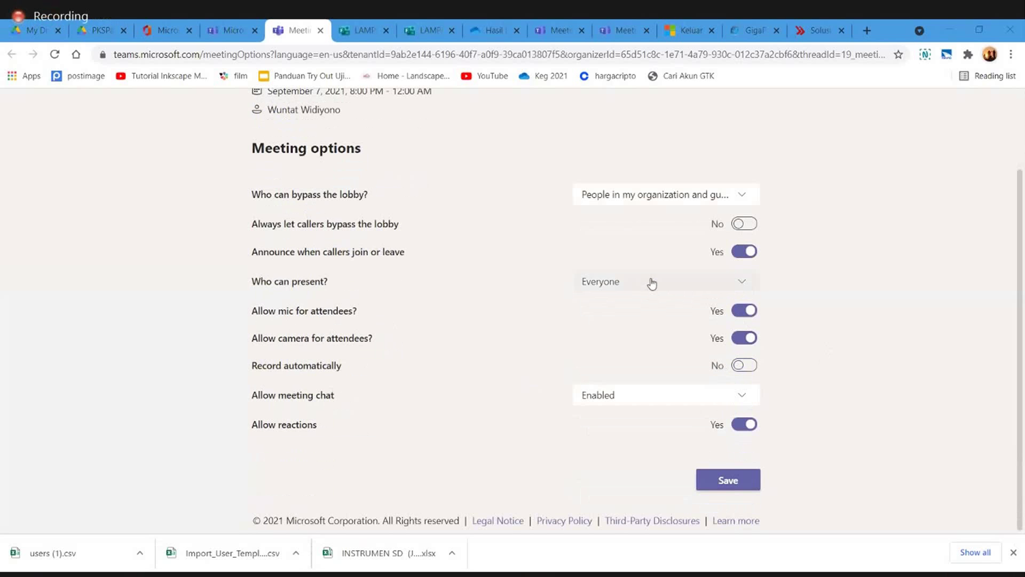
{"action": "left_click", "coordinate": [745, 285]}
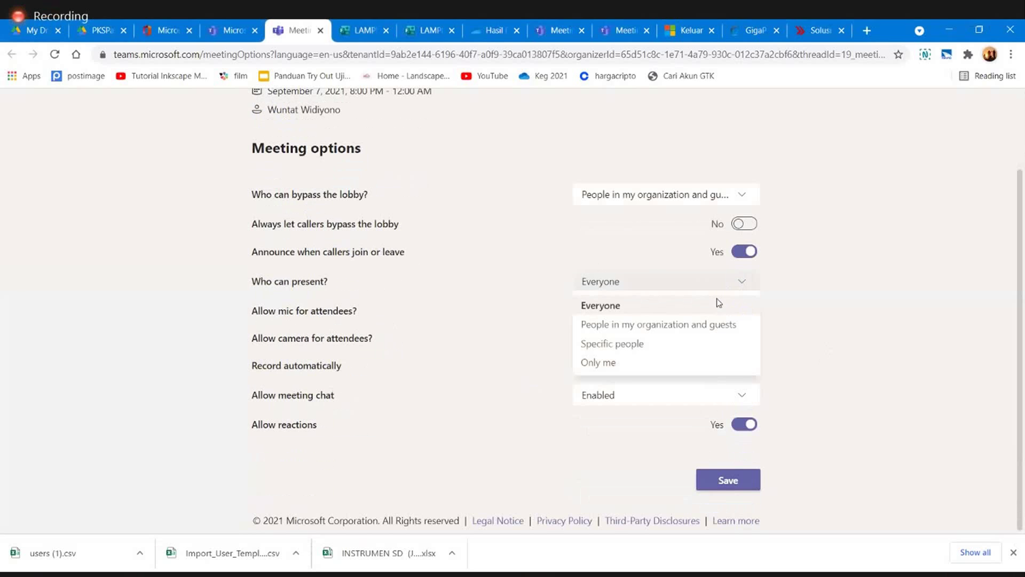
{"action": "left_click", "coordinate": [634, 345]}
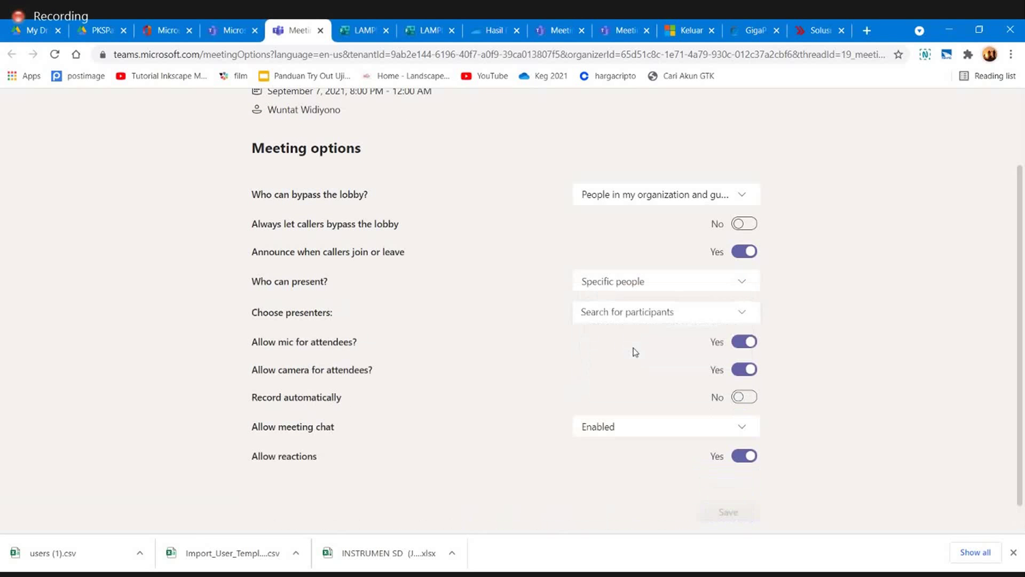
{"action": "left_click", "coordinate": [643, 313]}
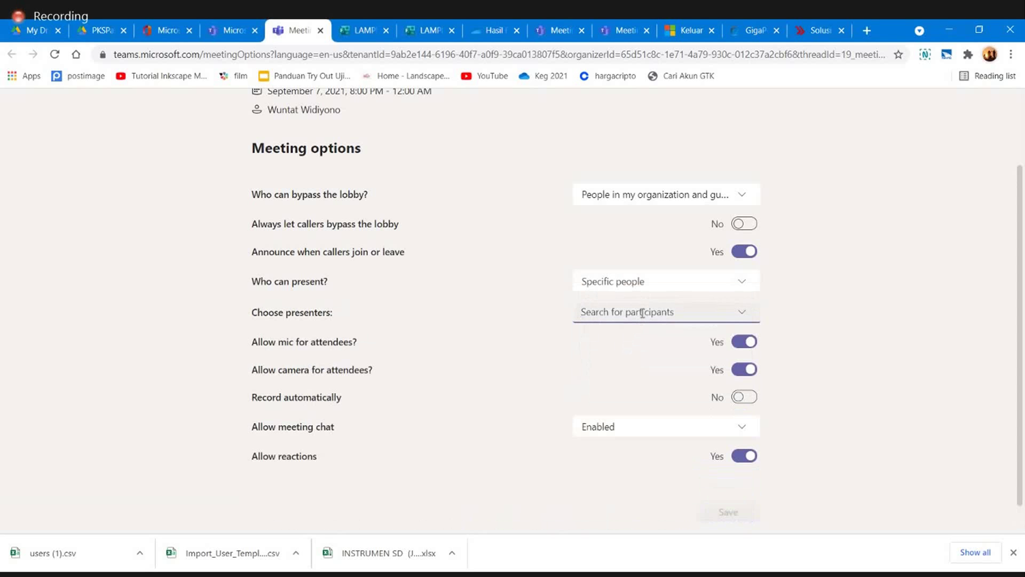
{"action": "type", "text": "e"}
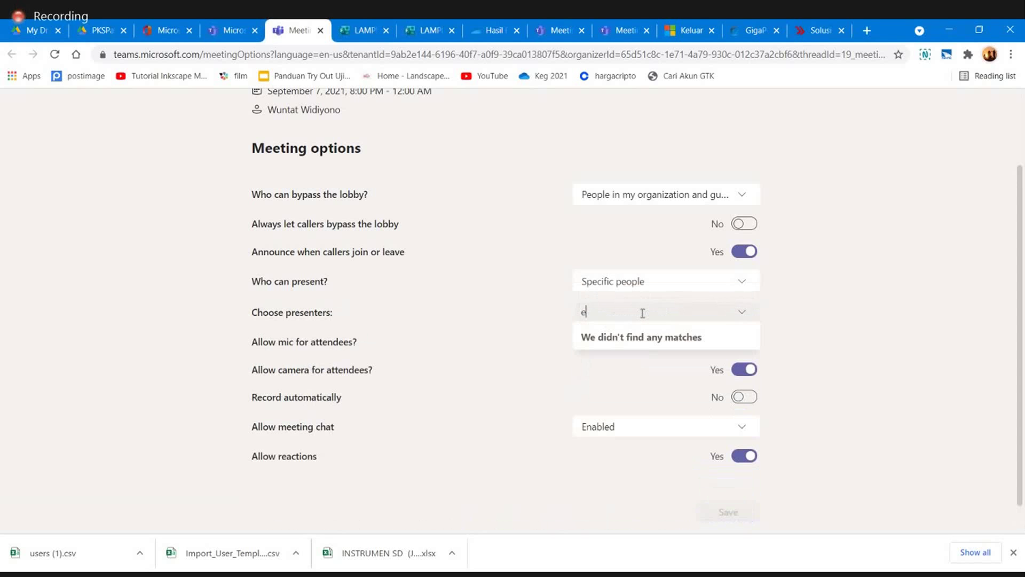
{"action": "key", "text": "BackSpace"}
{"action": "type", "text": "l"}
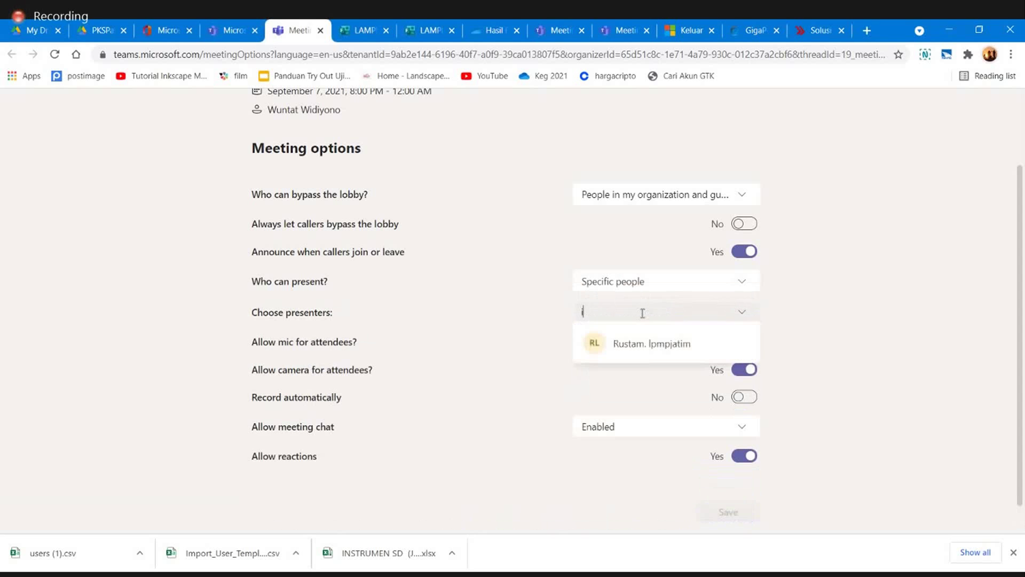
{"action": "left_click", "coordinate": [649, 342]}
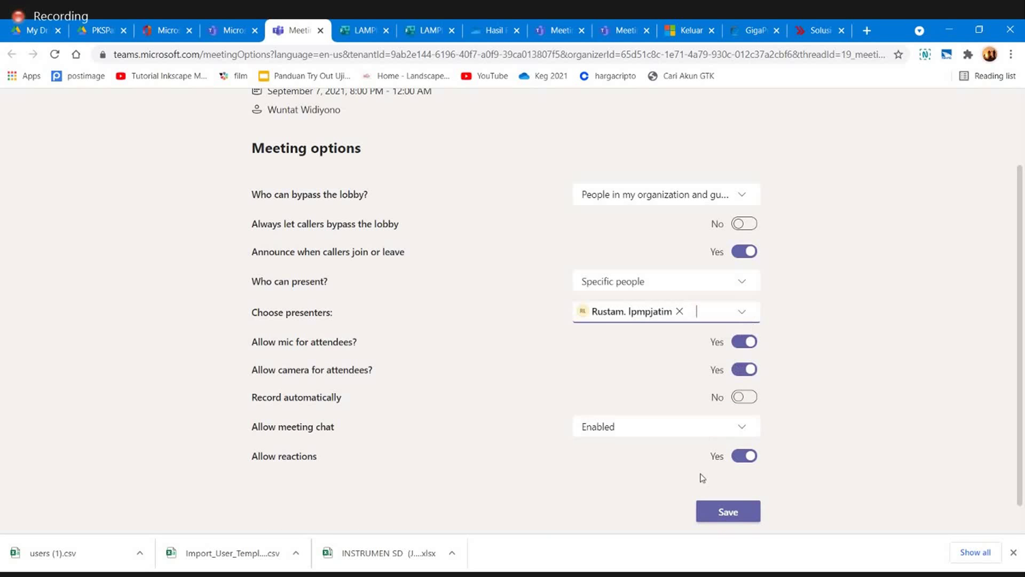
{"action": "left_click", "coordinate": [719, 512]}
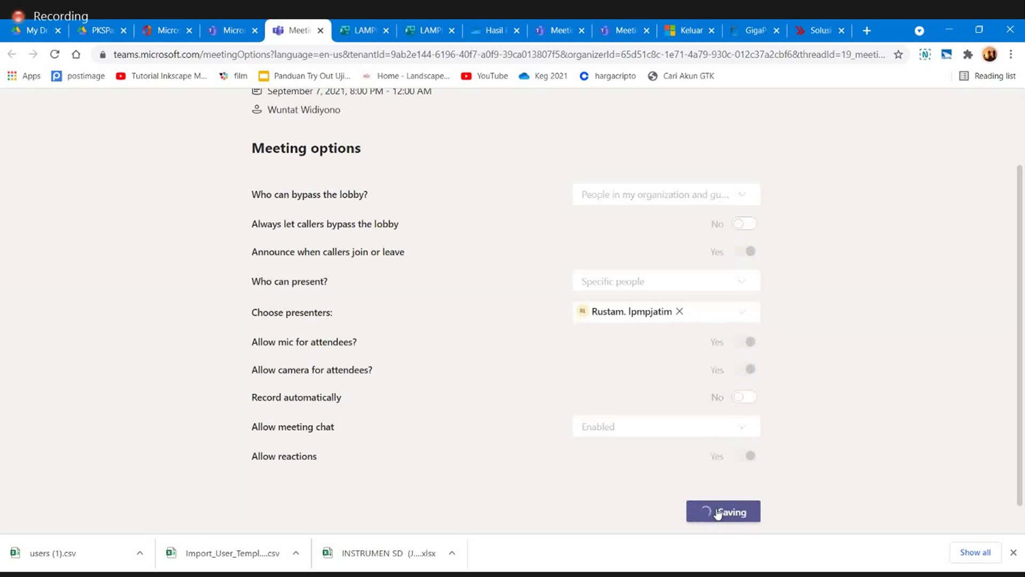
Step: Return to the Instrumen 2 dan 3 meeting details and add a second attendee from the directory
{"action": "left_click", "coordinate": [228, 30]}
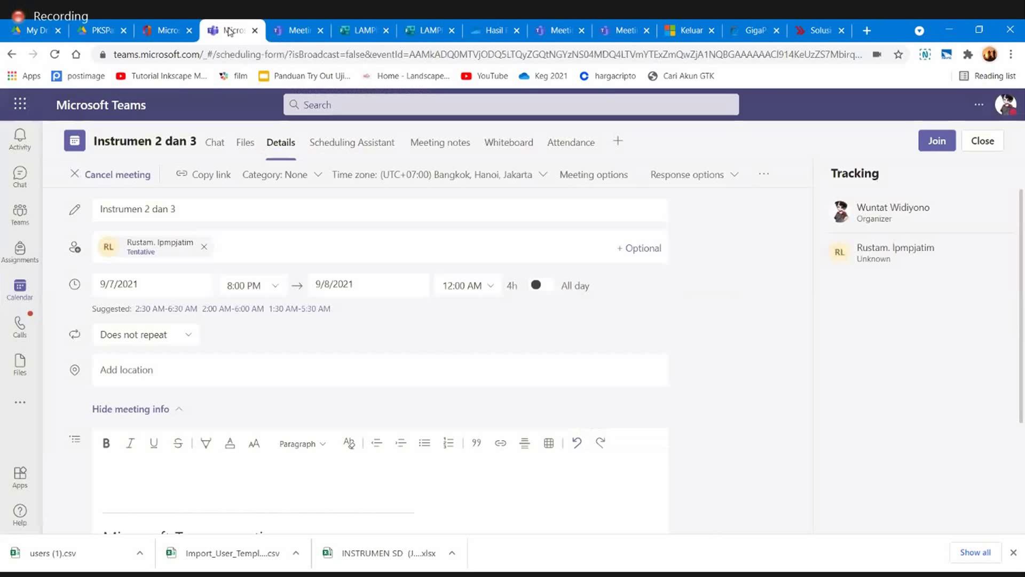
{"action": "left_click", "coordinate": [226, 245]}
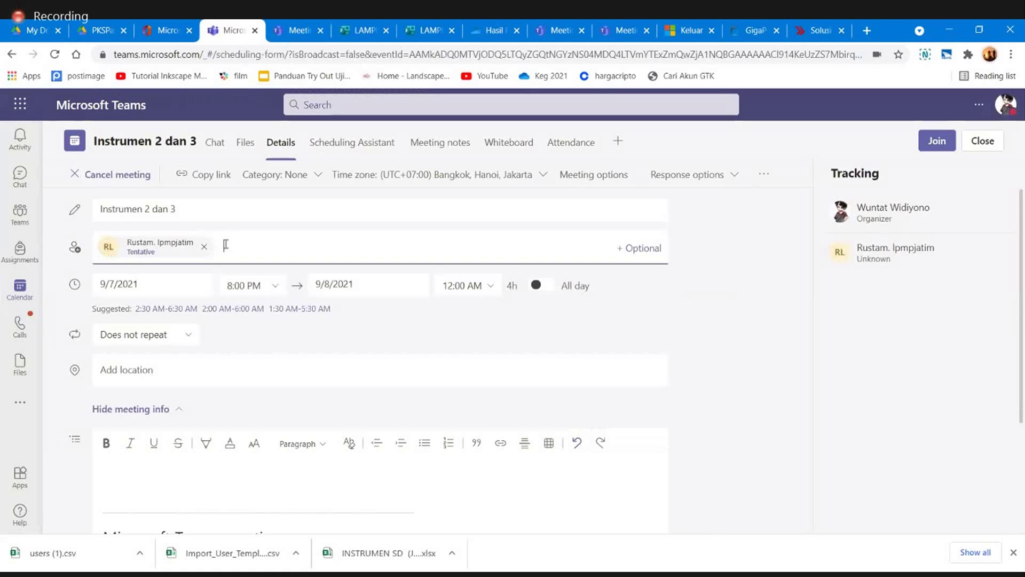
{"action": "type", "text": "ria"}
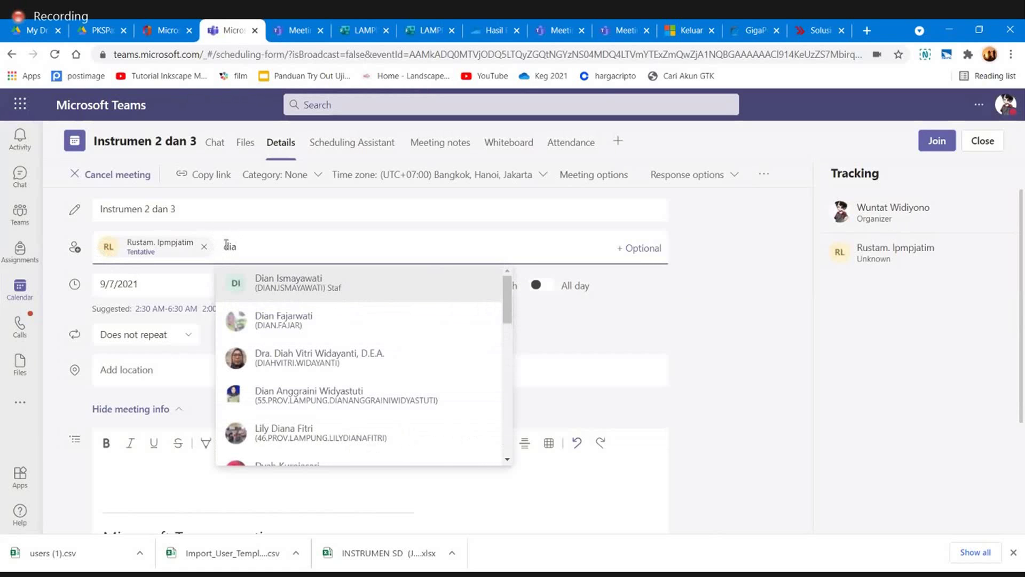
{"action": "type", "text": "h"}
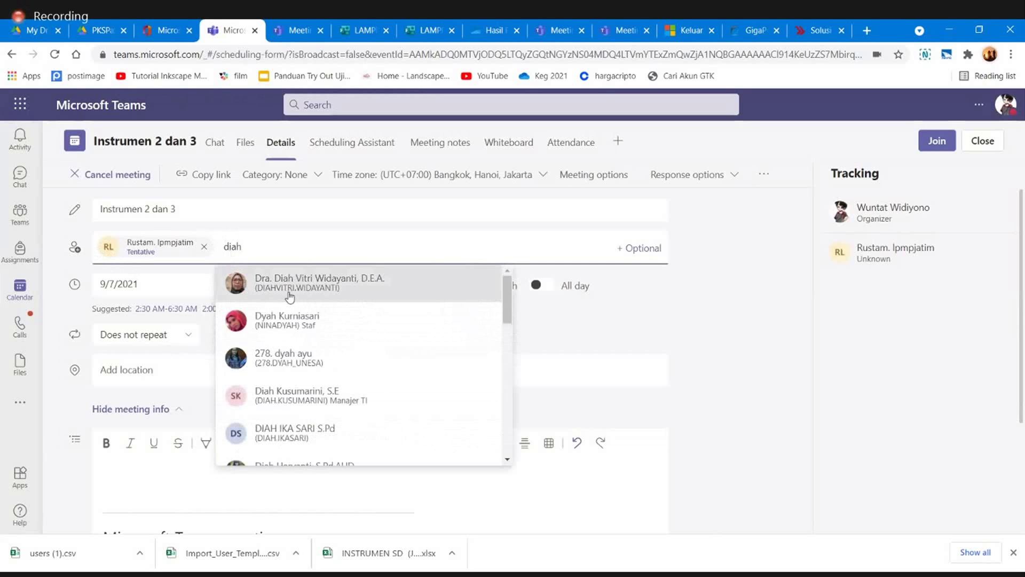
{"action": "key", "text": "BackSpace"}
{"action": "key", "text": "BackSpace"}
{"action": "key", "text": "BackSpace"}
{"action": "key", "text": "BackSpace"}
{"action": "type", "text": "misl"}
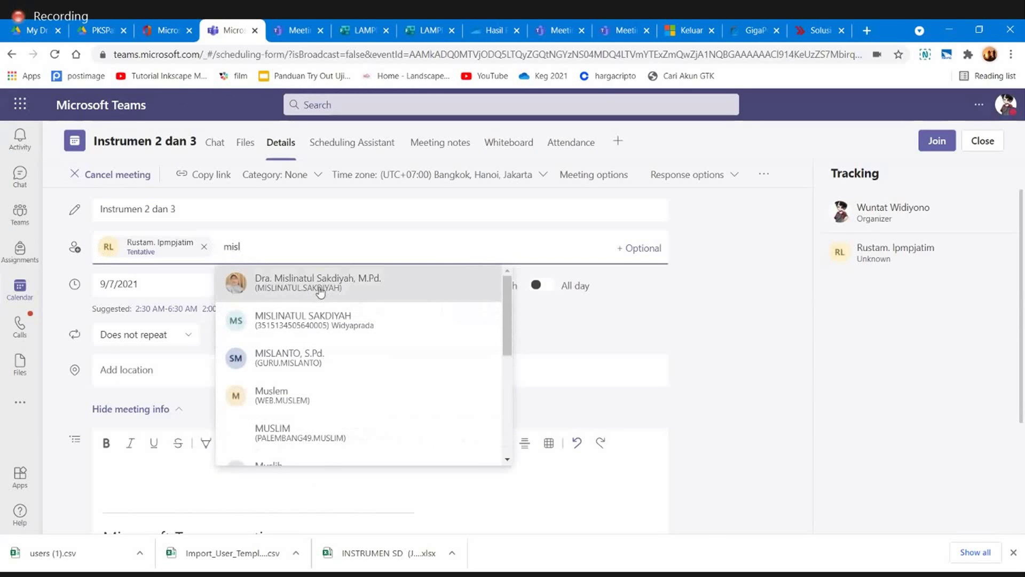
{"action": "left_click", "coordinate": [319, 287]}
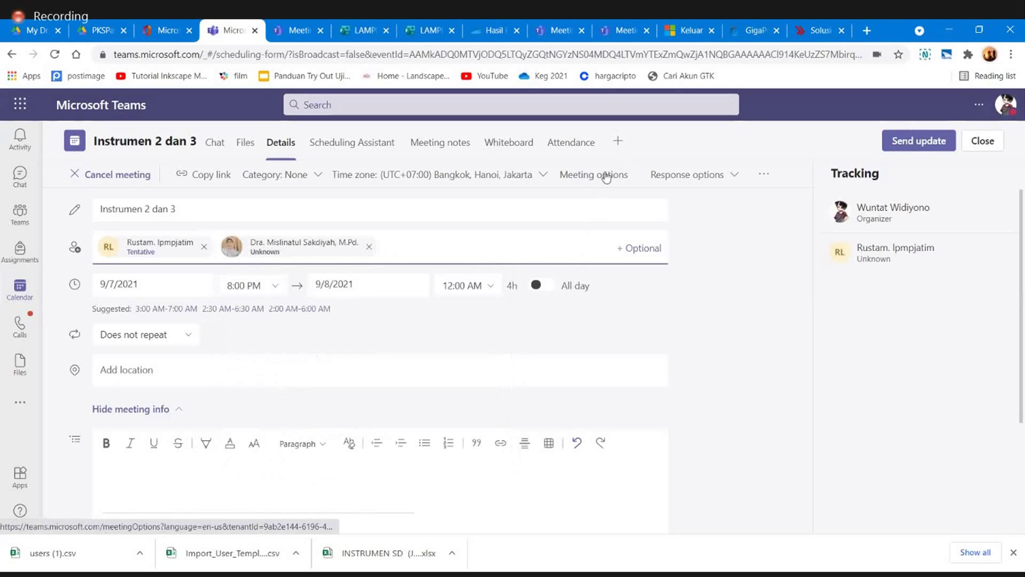
Step: Try to find the newly added attendee as a second presenter in the Instrumen 2 dan 3 meeting options before sending the update
{"action": "left_click", "coordinate": [589, 181]}
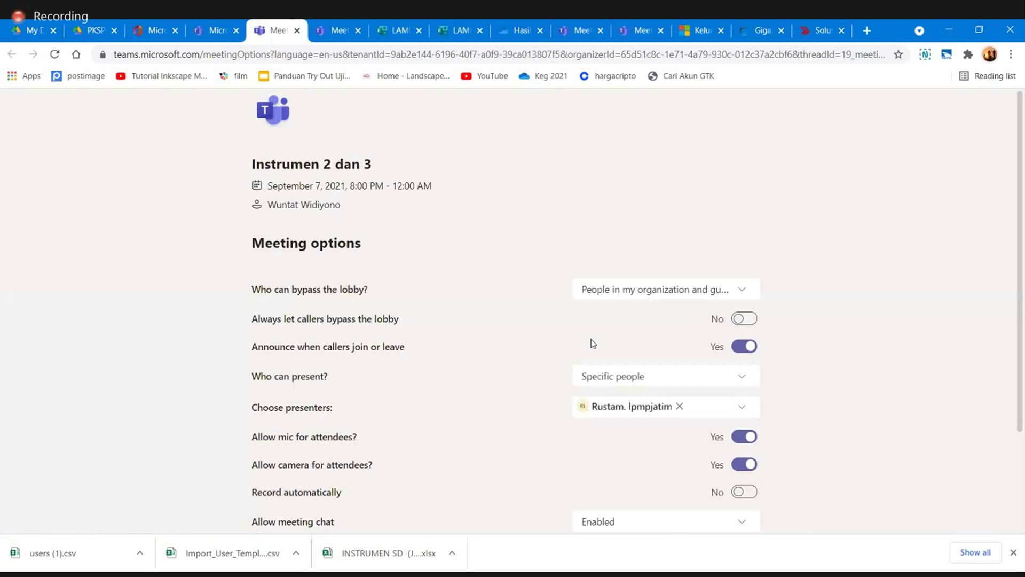
{"action": "left_click", "coordinate": [698, 407]}
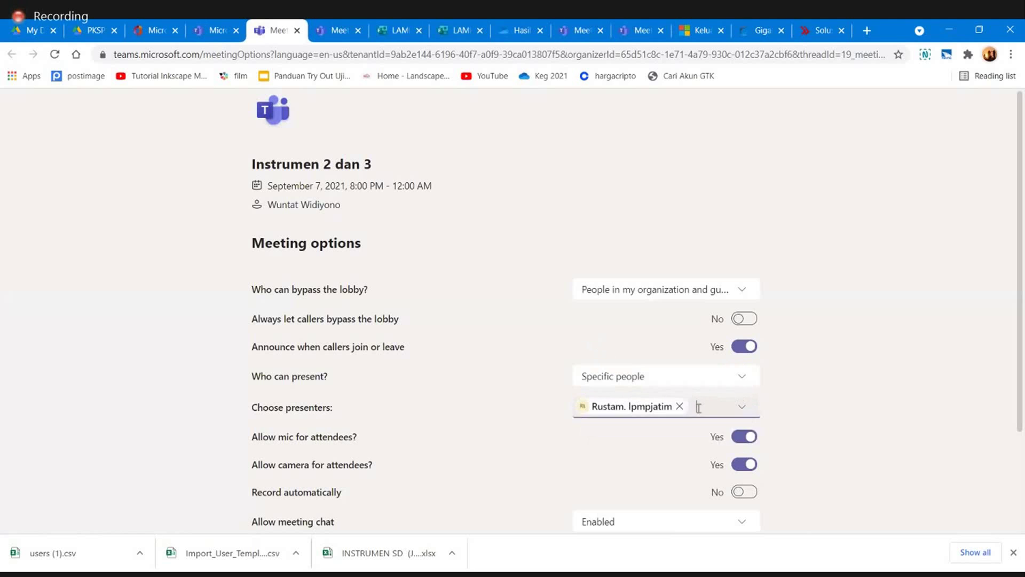
{"action": "type", "text": "s"}
{"action": "key", "text": "BackSpace"}
{"action": "key", "text": "BackSpace"}
{"action": "left_click", "coordinate": [297, 30]}
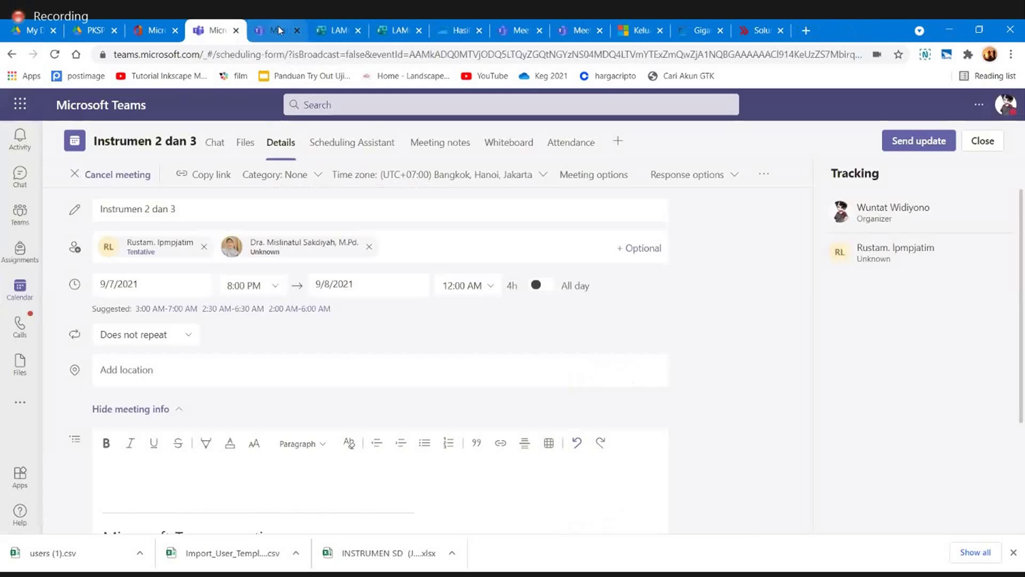
{"action": "left_click", "coordinate": [279, 30]}
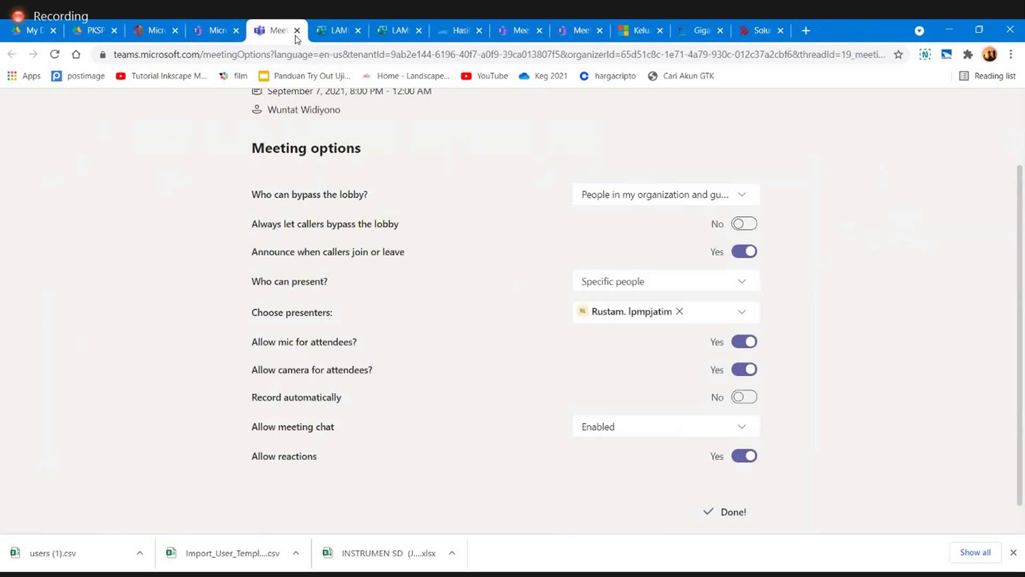
{"action": "left_click", "coordinate": [693, 309]}
{"action": "type", "text": "sak"}
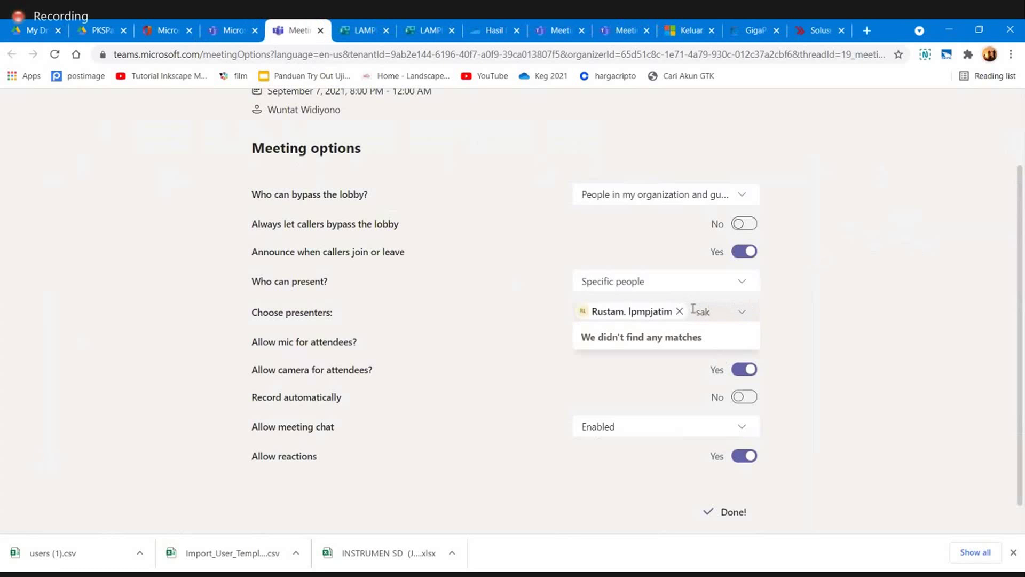
Step: Close the remaining meeting options page and the LAMPIRAN form pages, and send the Instrumen 2 dan 3 meeting update
{"action": "left_click", "coordinate": [320, 30]}
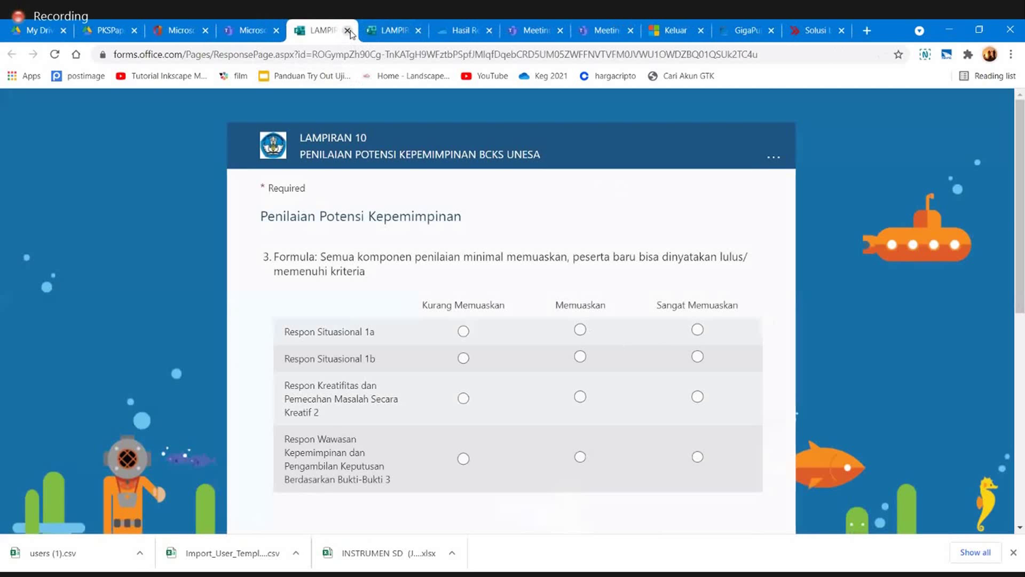
{"action": "left_click", "coordinate": [348, 31]}
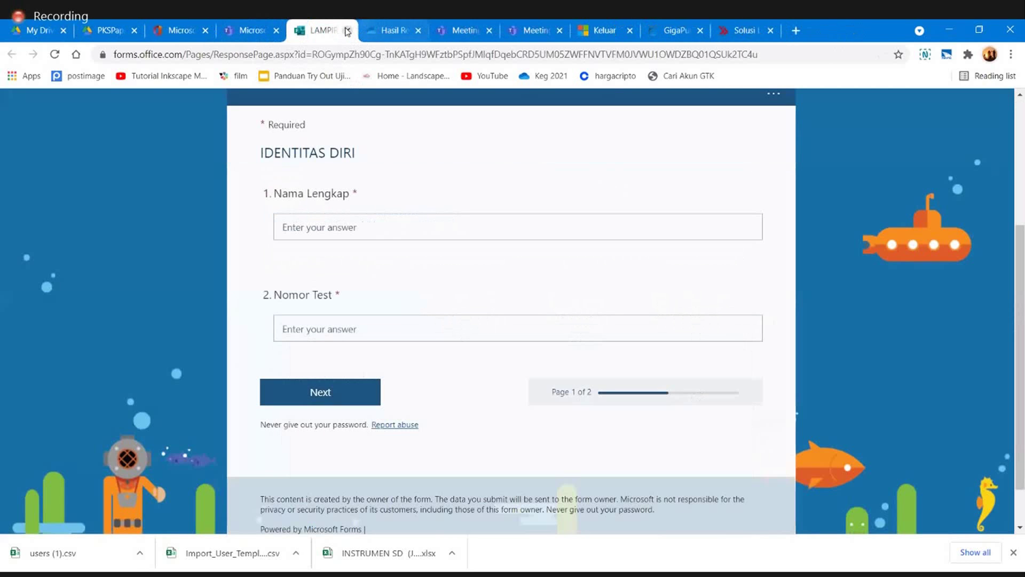
{"action": "left_click", "coordinate": [348, 31]}
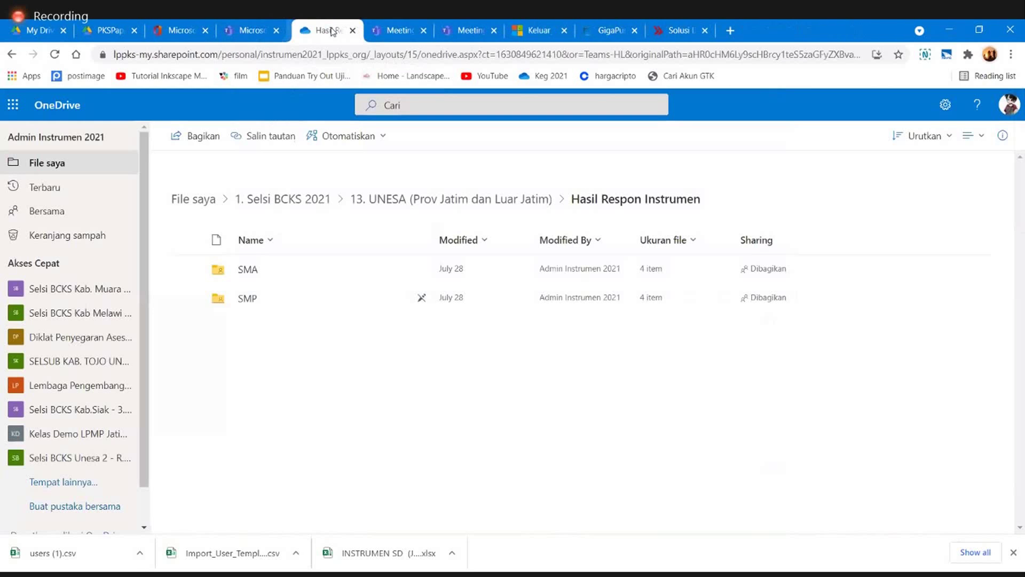
{"action": "left_click", "coordinate": [249, 30]}
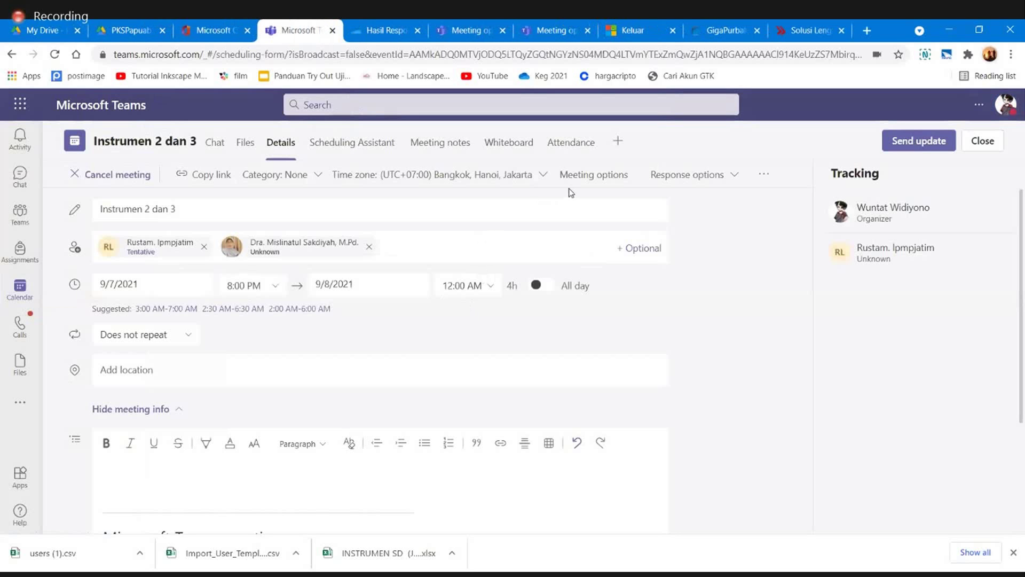
{"action": "left_click", "coordinate": [922, 144]}
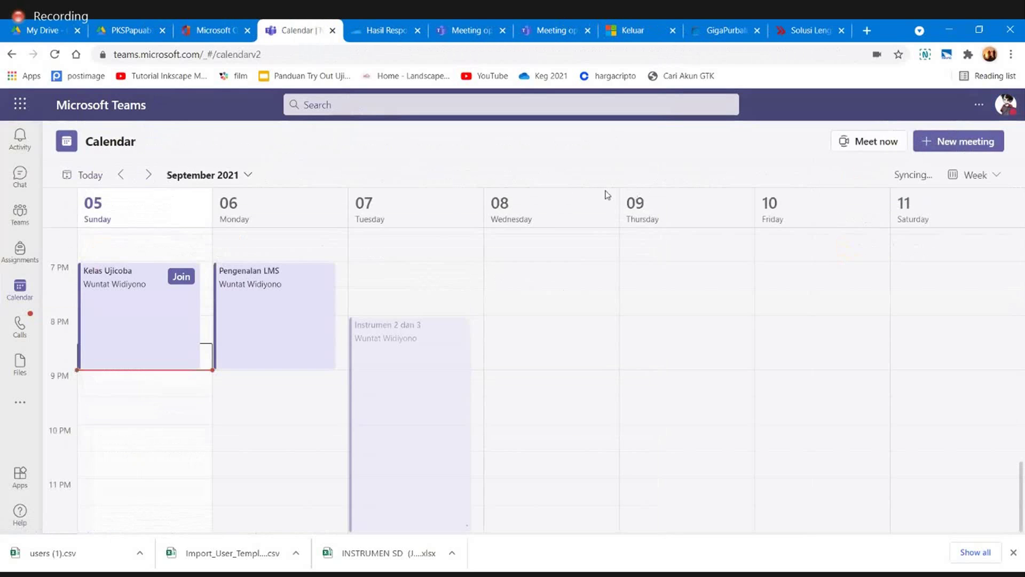
Step: Reopen the Instrumen 2 dan 3 meeting from the calendar, add the new attendee as a second presenter, and save the meeting options
{"action": "right_click", "coordinate": [411, 396]}
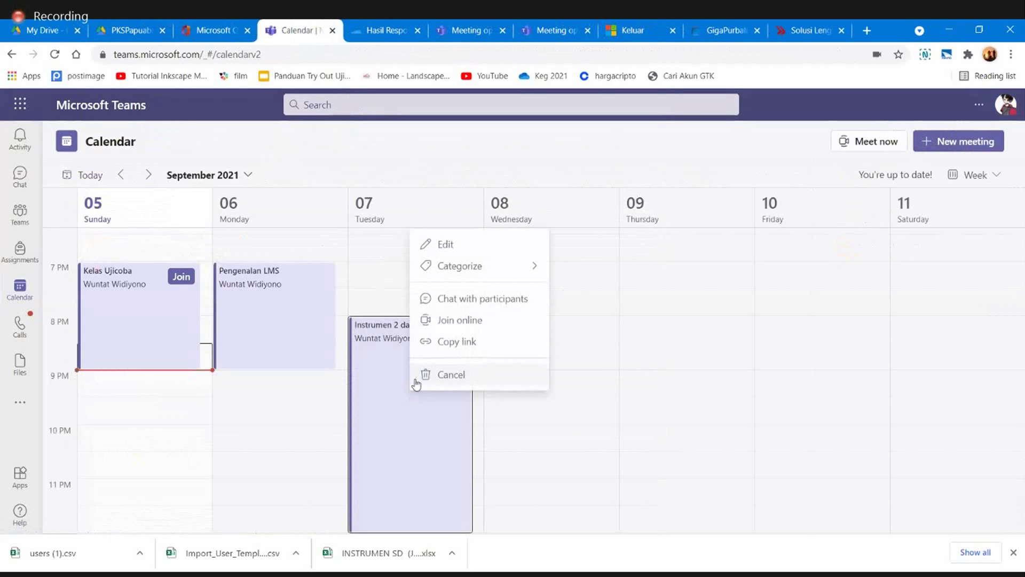
{"action": "left_click", "coordinate": [477, 244]}
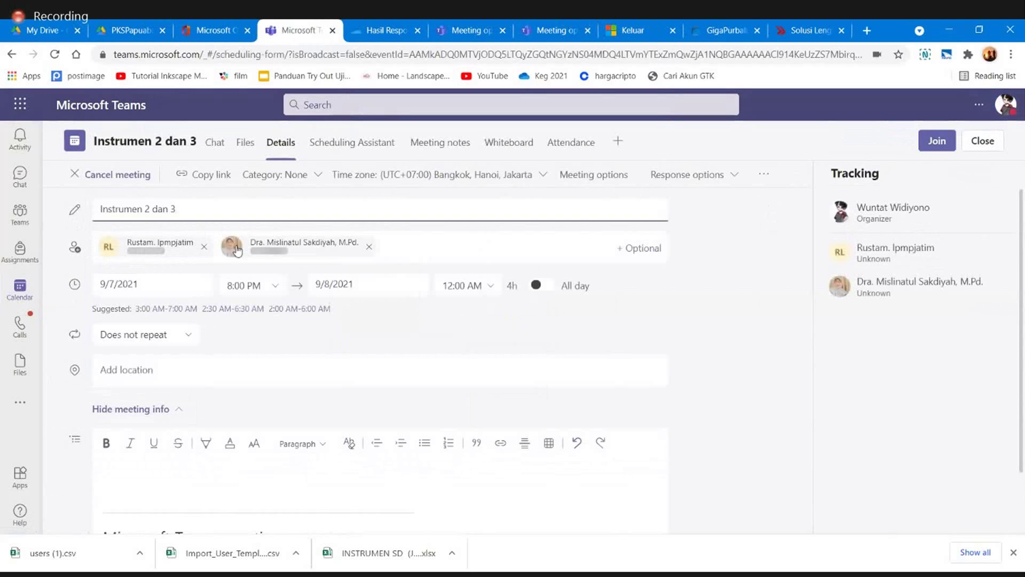
{"action": "left_click", "coordinate": [593, 177]}
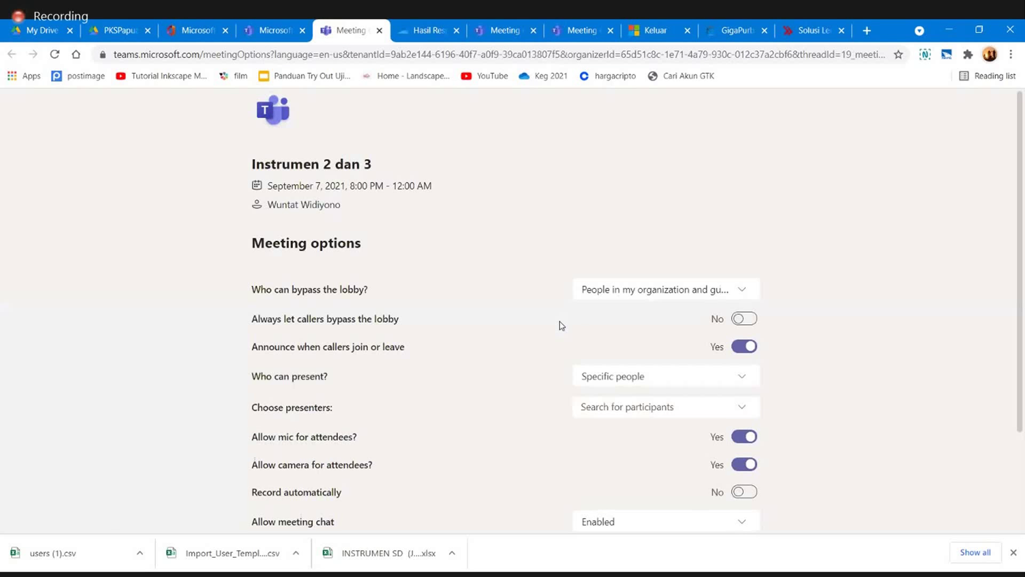
{"action": "left_click", "coordinate": [695, 400]}
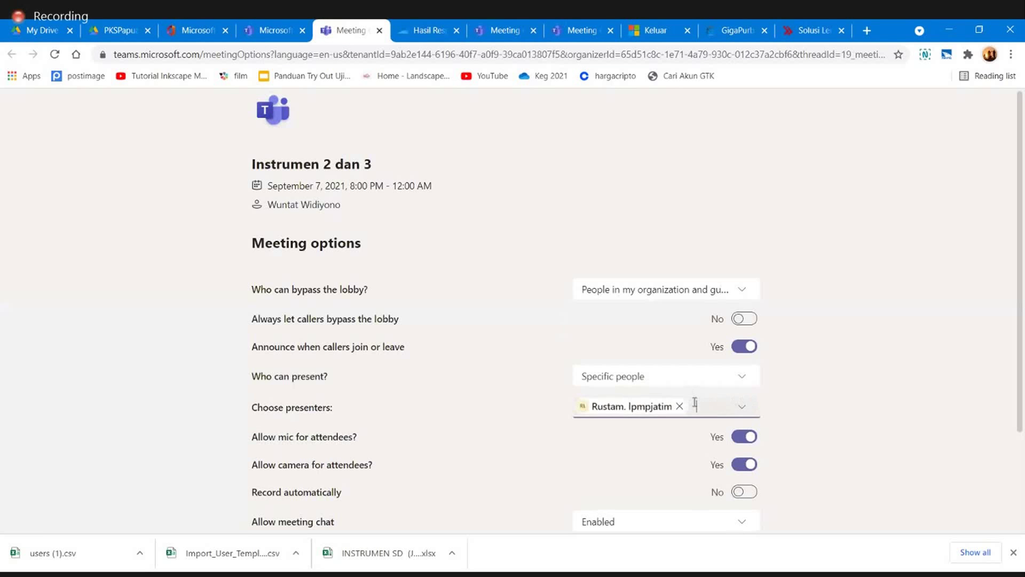
{"action": "type", "text": "sak"}
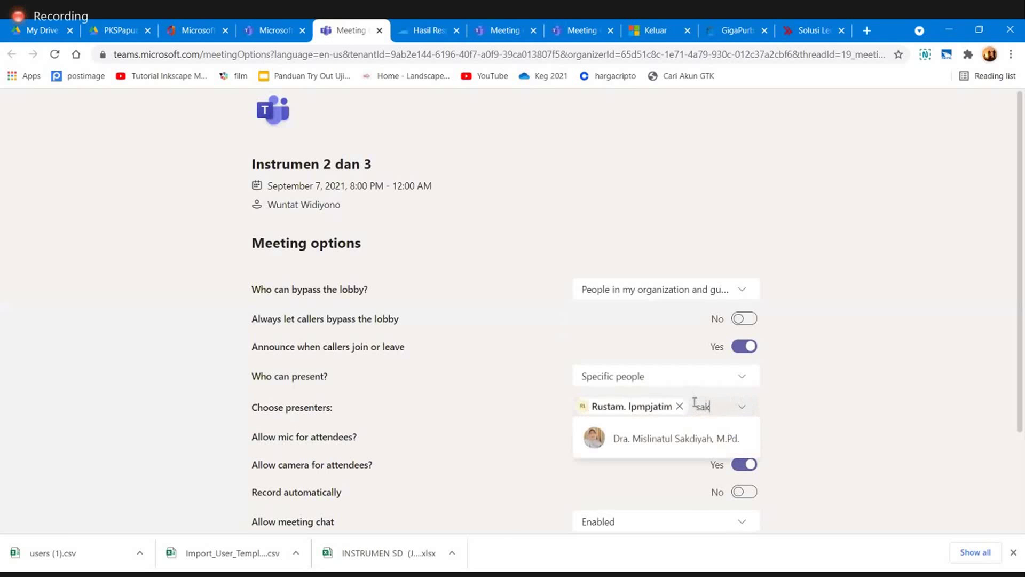
{"action": "left_click", "coordinate": [703, 436]}
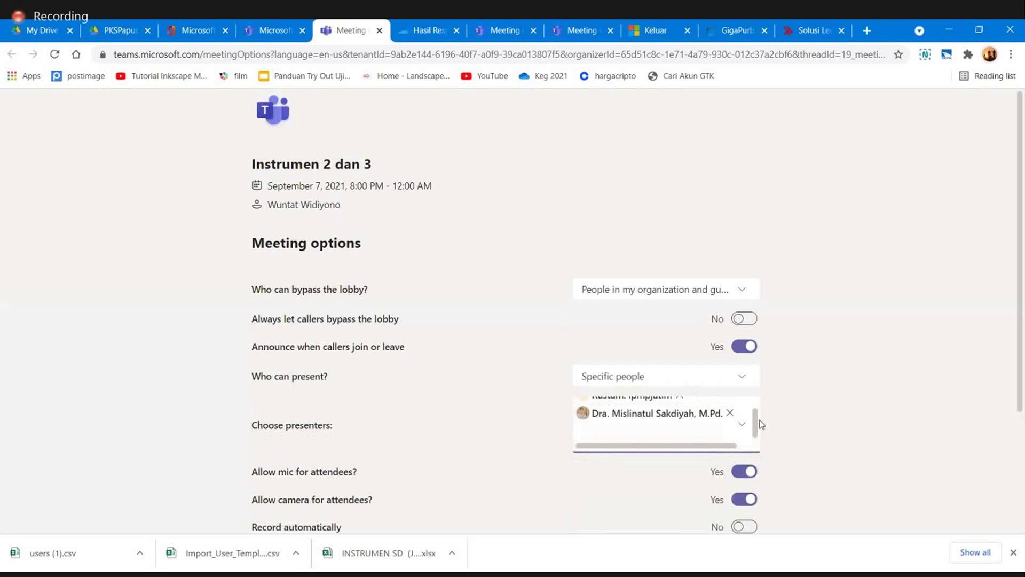
{"action": "scroll", "coordinate": [756, 425], "scroll_direction": "up", "scroll_amount": 1}
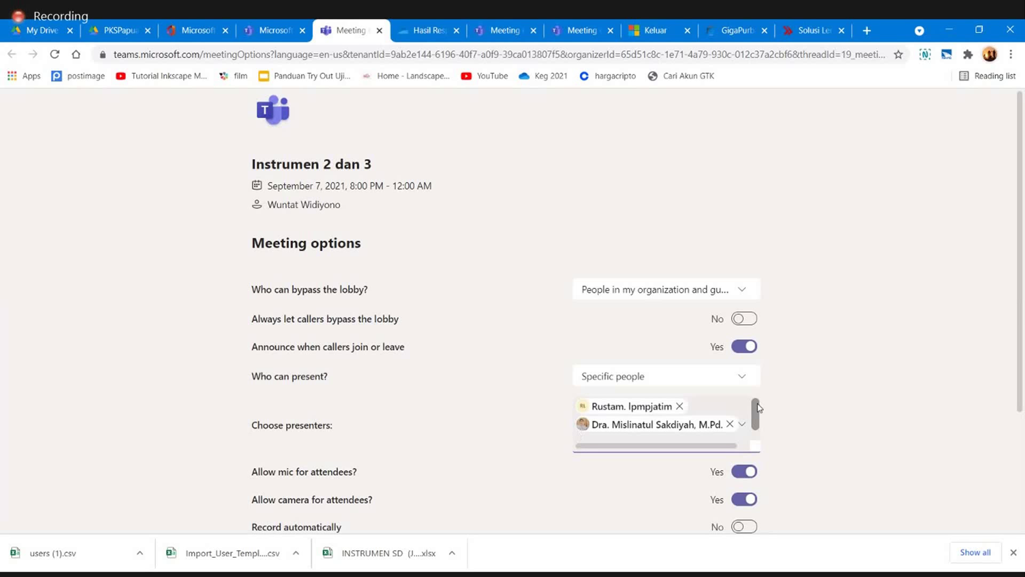
{"action": "scroll", "coordinate": [876, 462], "scroll_direction": "down", "scroll_amount": 3}
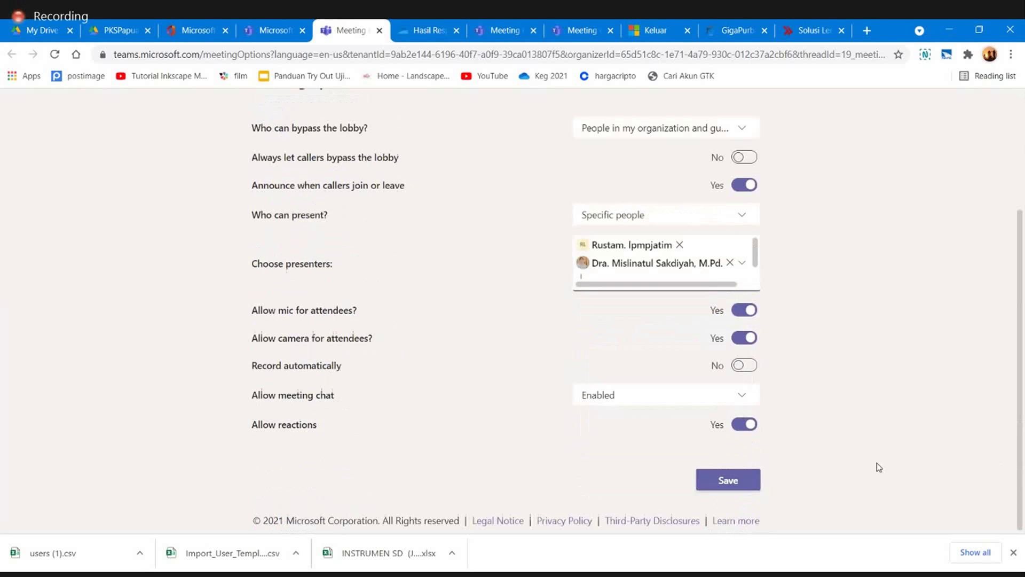
{"action": "left_click", "coordinate": [728, 481]}
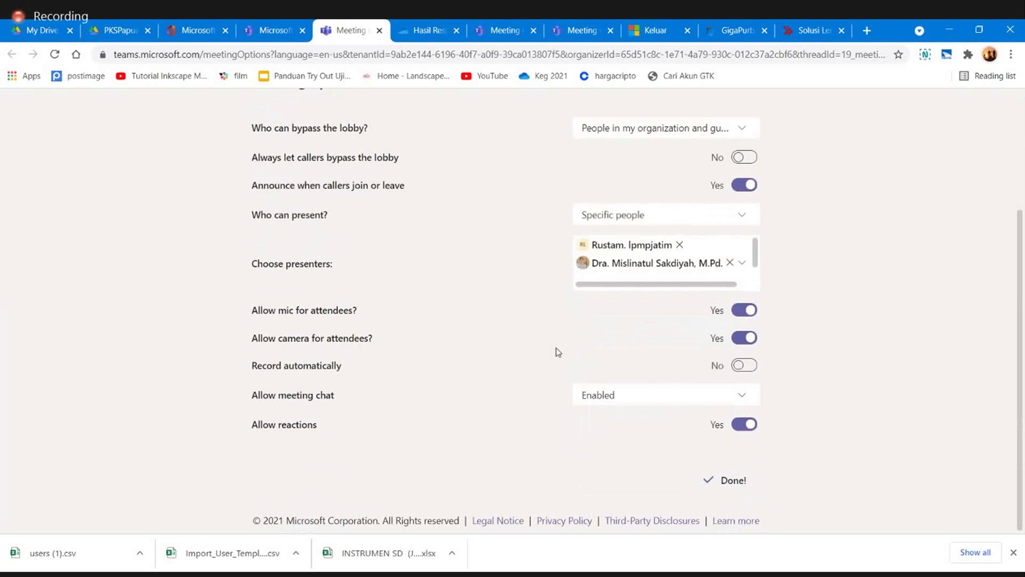
Step: Close the meeting options page and the Instrumen 2 dan 3 meeting details to return to the calendar
{"action": "scroll", "coordinate": [556, 348], "scroll_direction": "up", "scroll_amount": 3}
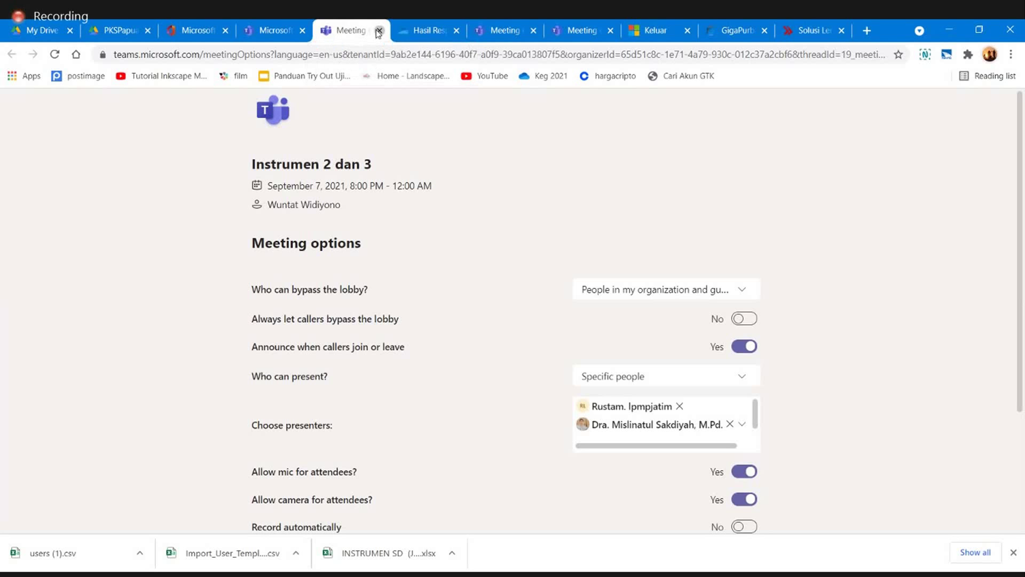
{"action": "left_click", "coordinate": [378, 31]}
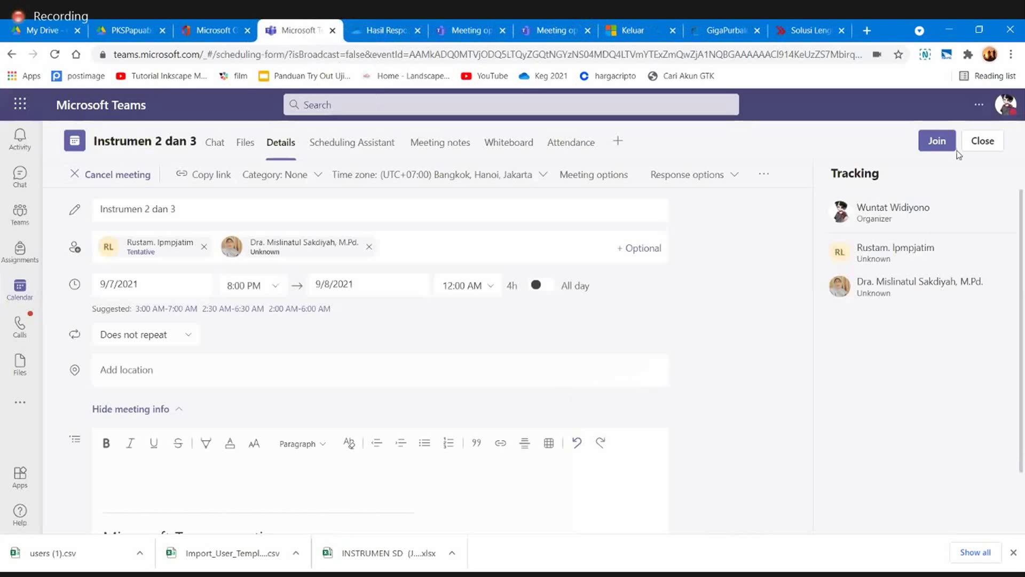
{"action": "left_click", "coordinate": [980, 144]}
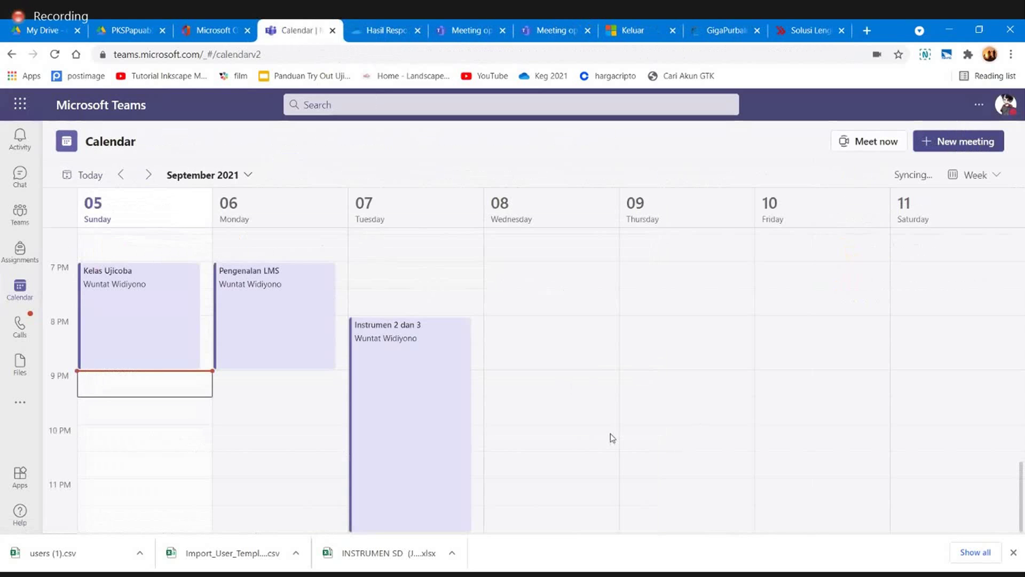
Step: Edit the Instrumen 2 dan 3 meeting from the calendar again and open its meeting options
{"action": "right_click", "coordinate": [430, 404]}
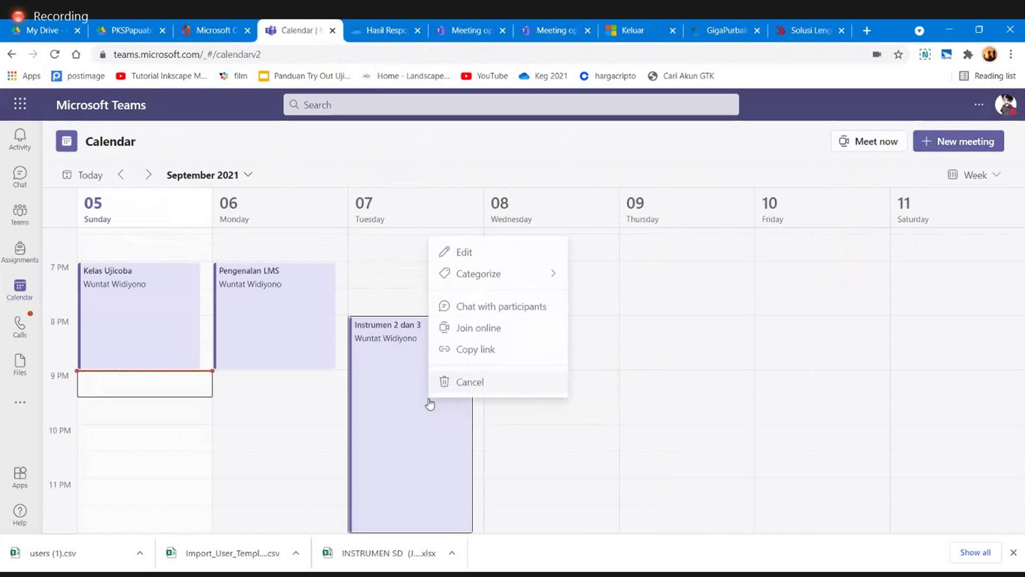
{"action": "left_click", "coordinate": [484, 258]}
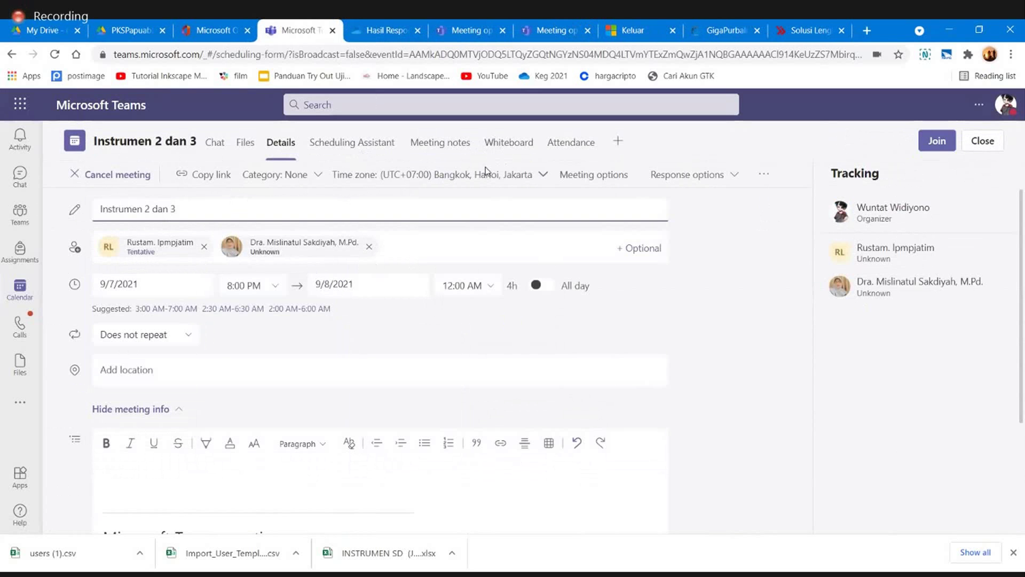
{"action": "left_click", "coordinate": [589, 176]}
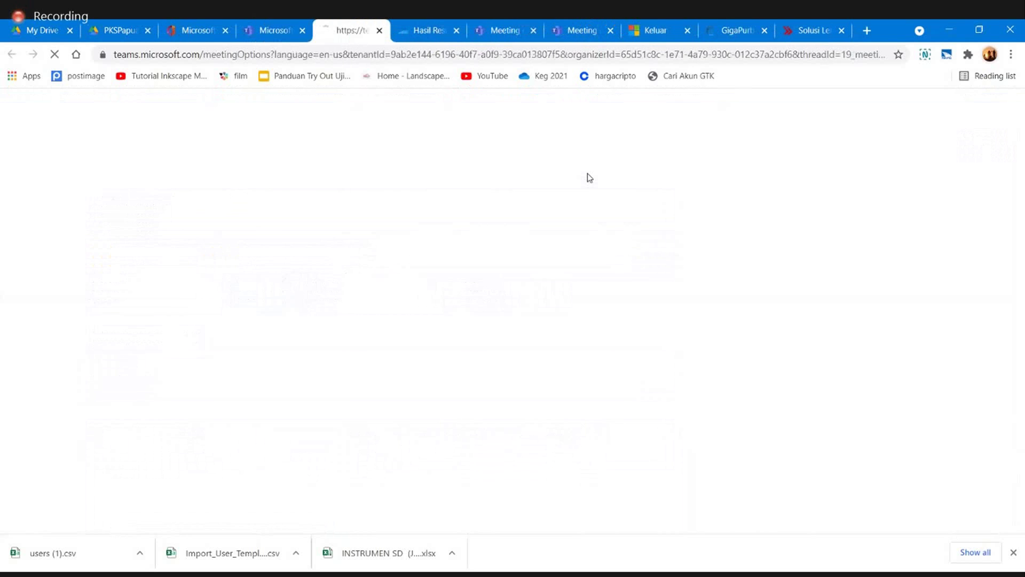